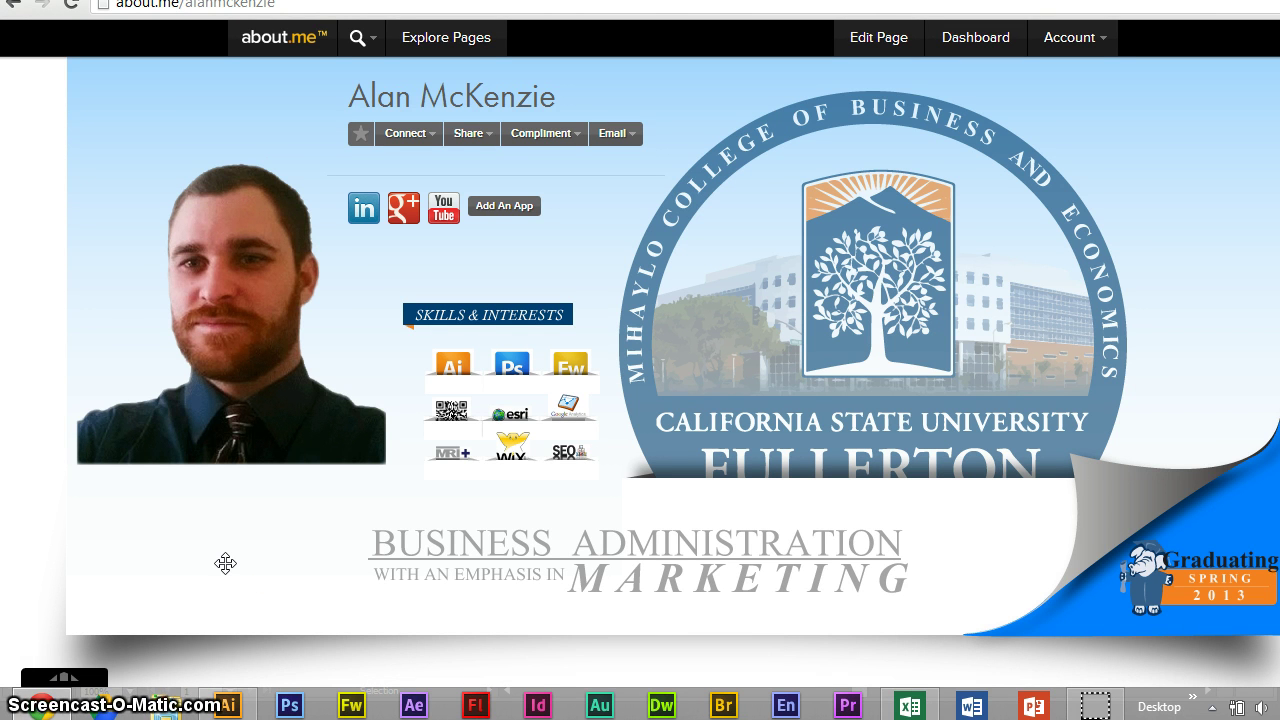
- Switch from Chrome to Illustrator to show rd icons.ai with its two CSUF app icon designs
{"action": "left_click", "coordinate": [229, 702]}
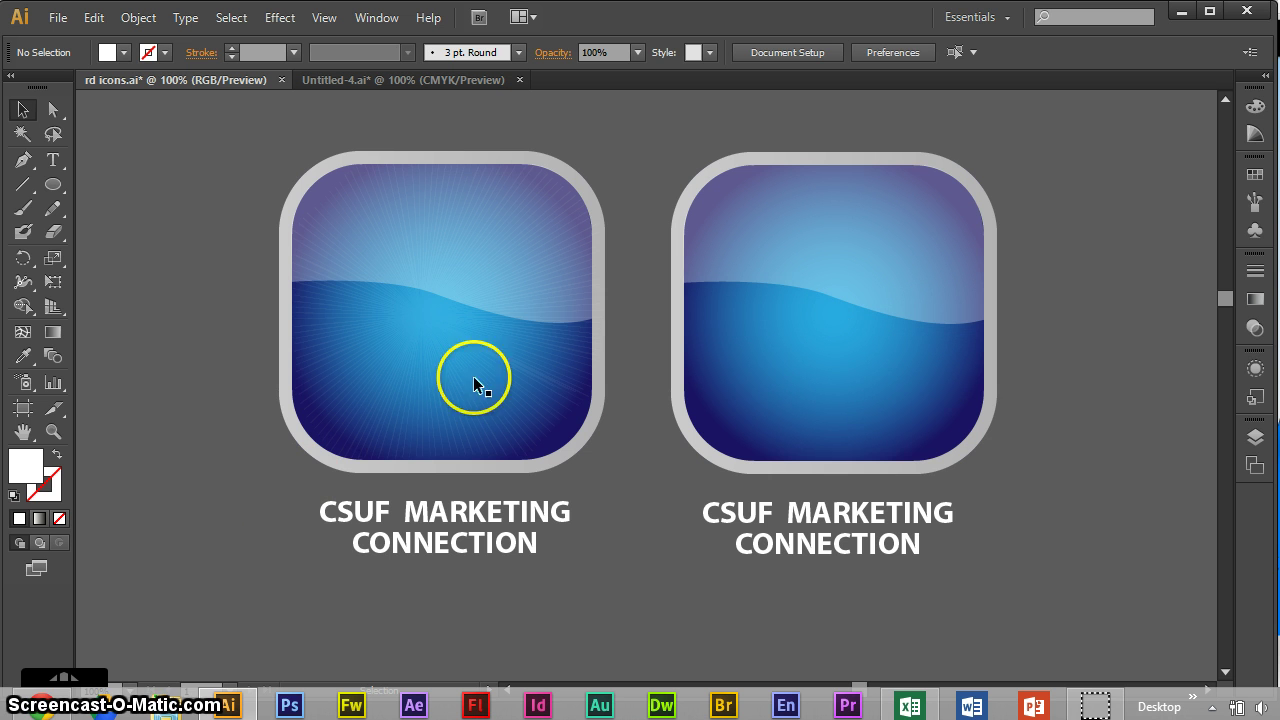
{"action": "left_click", "coordinate": [425, 404]}
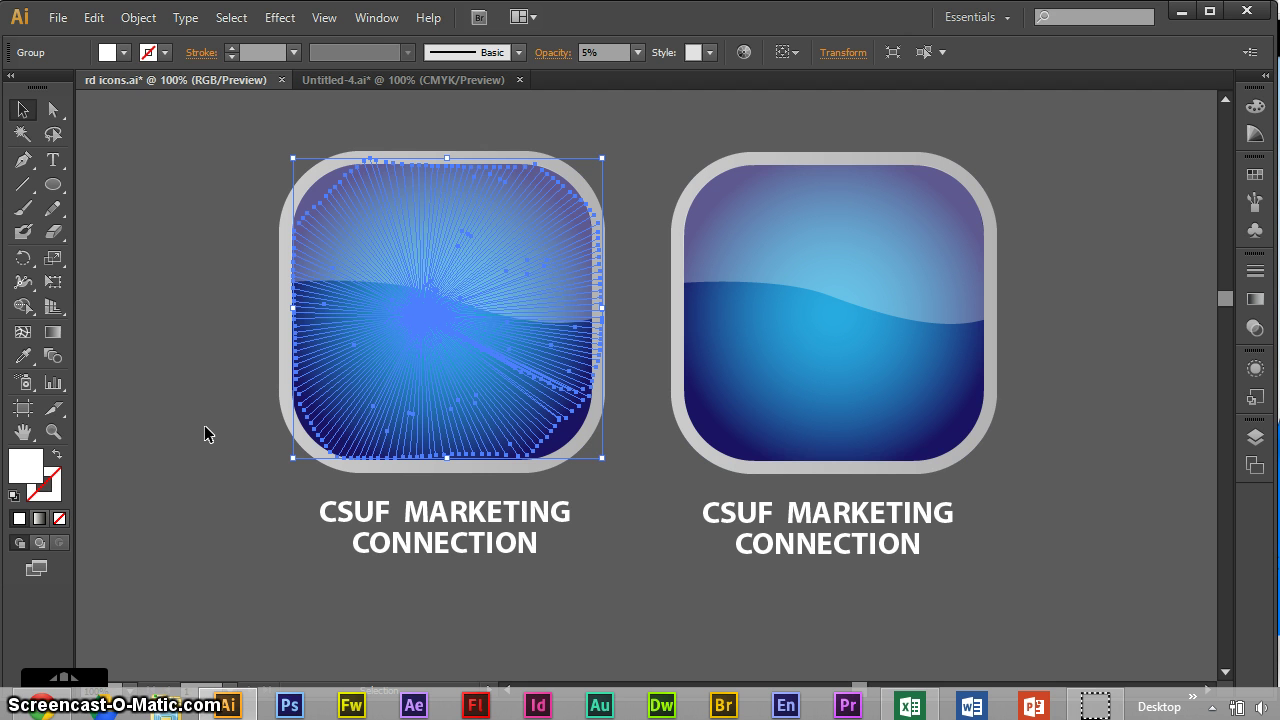
{"action": "left_click", "coordinate": [274, 121]}
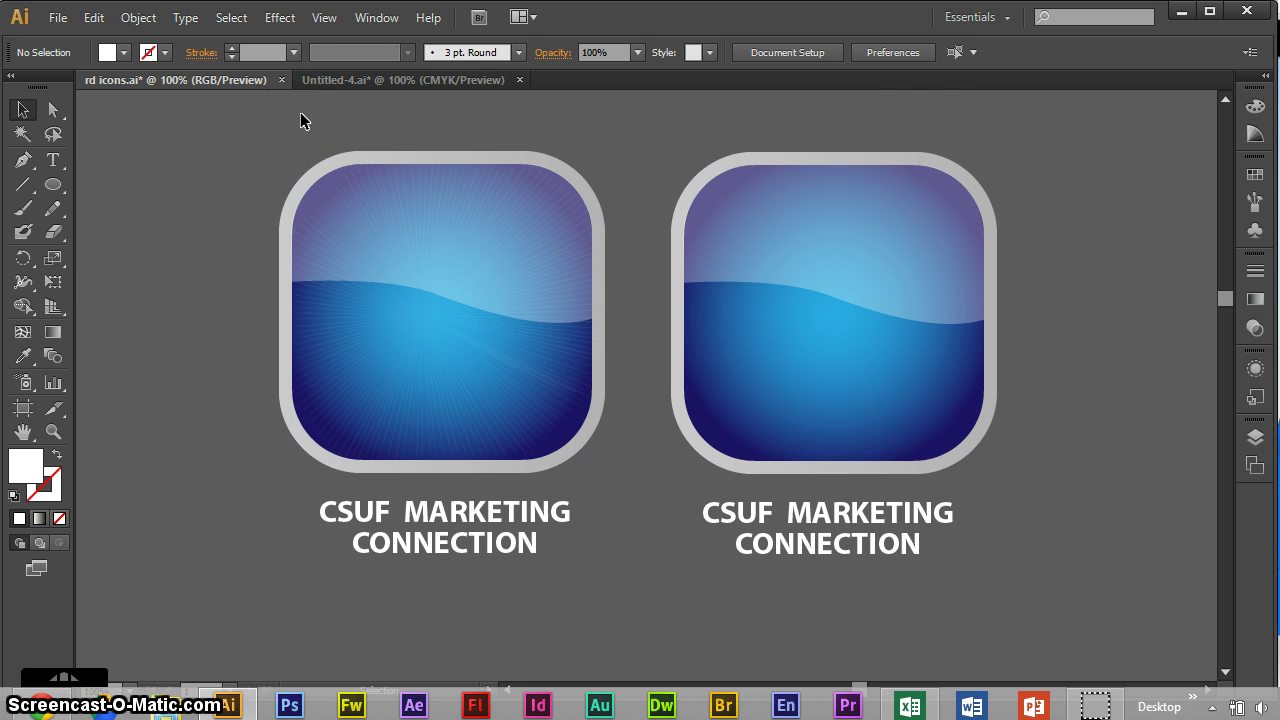
- Create a new 5 in by 5 in document, Untitled-1
{"action": "key", "text": "ctrl+n"}
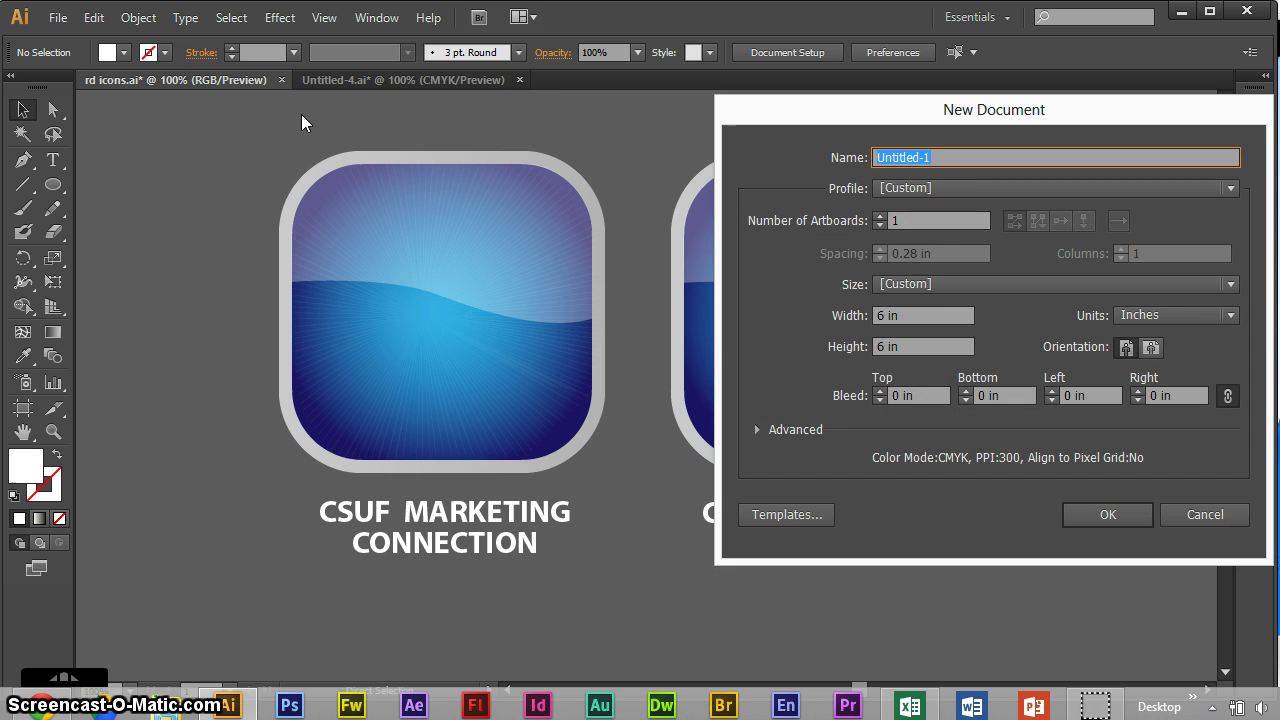
{"action": "left_click_drag", "start_coordinate": [910, 308], "coordinate": [766, 300]}
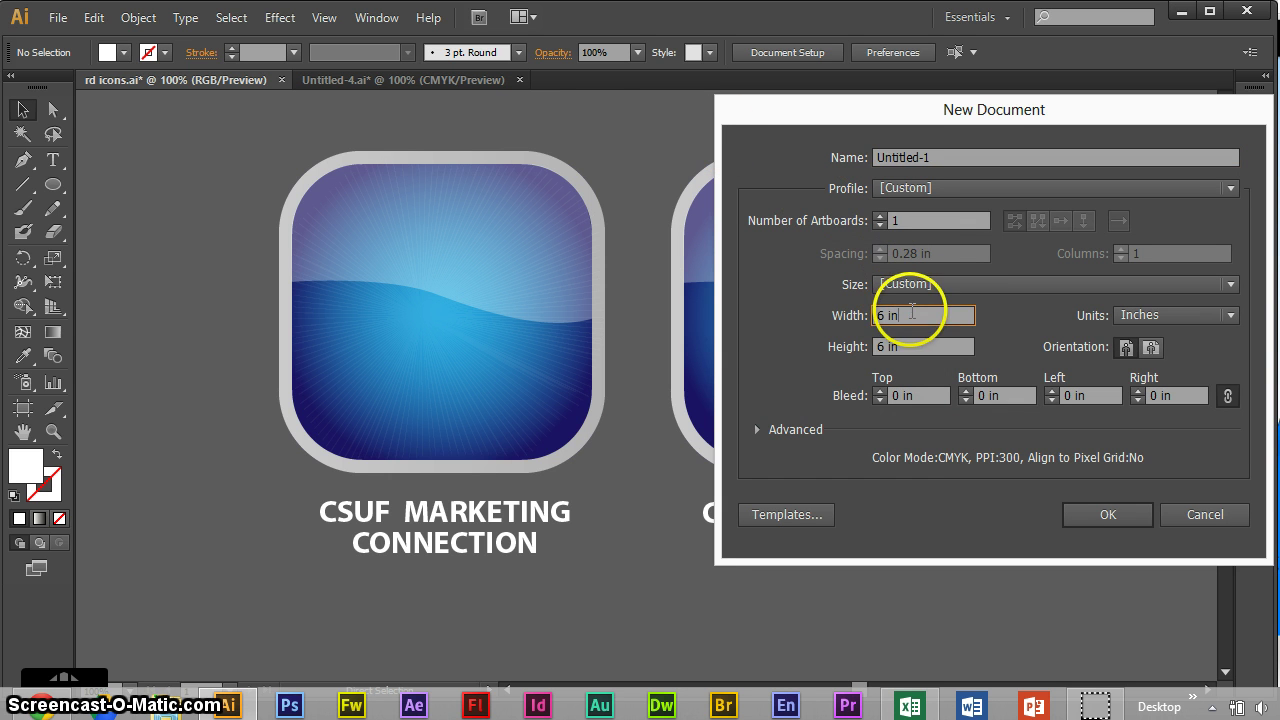
{"action": "type", "text": "5"}
{"action": "key", "text": "Tab"}
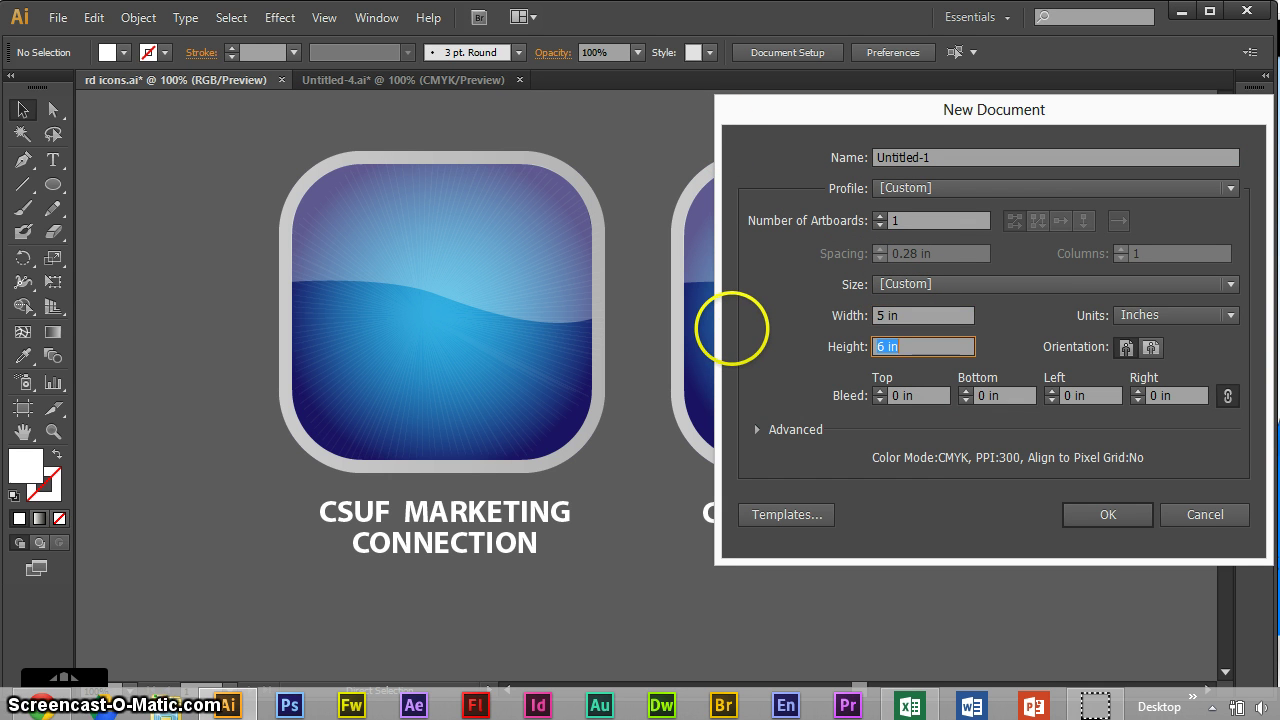
{"action": "type", "text": "5"}
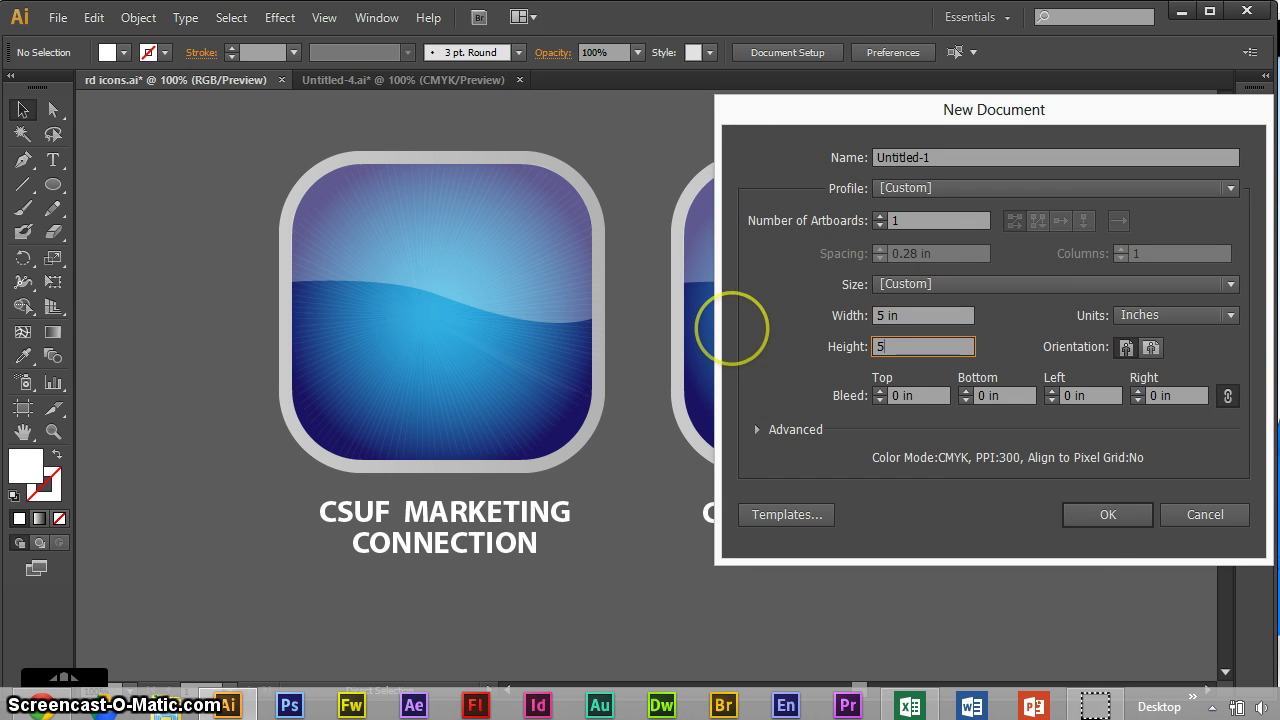
{"action": "left_click", "coordinate": [1086, 516]}
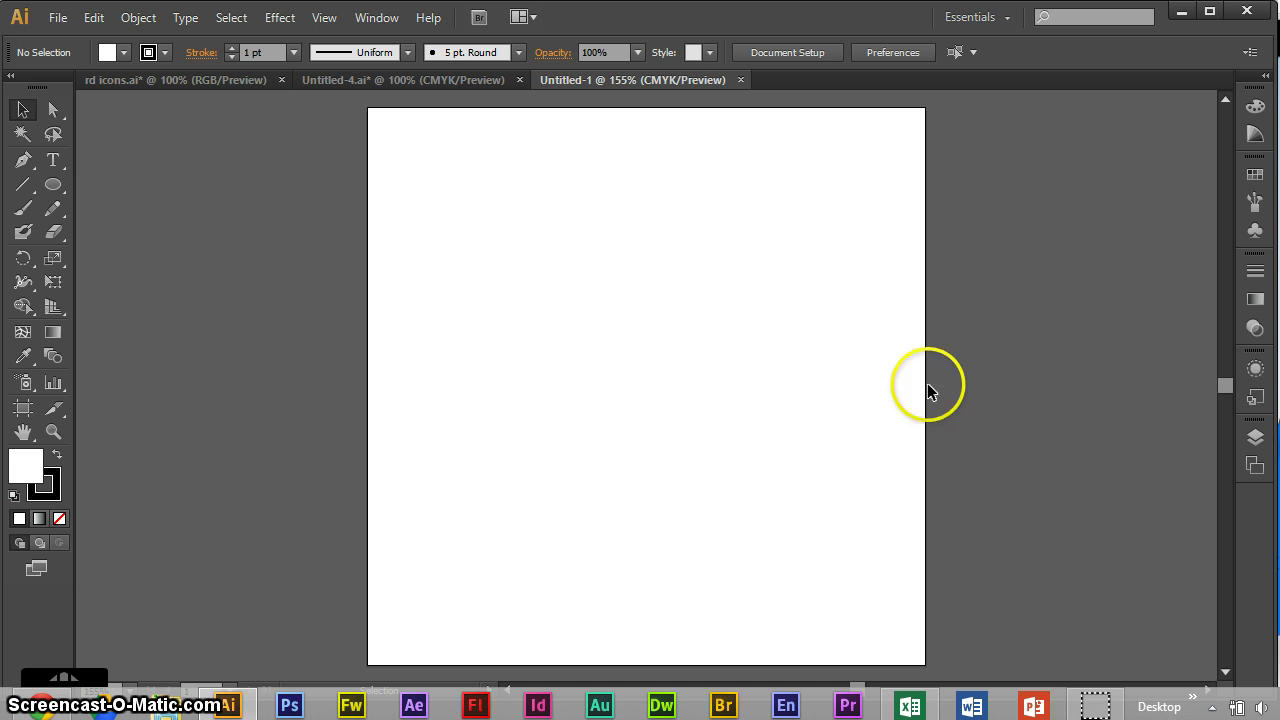
- Draw a square in the upper middle of the artboard with the Rectangle Tool
{"action": "left_click", "coordinate": [53, 184]}
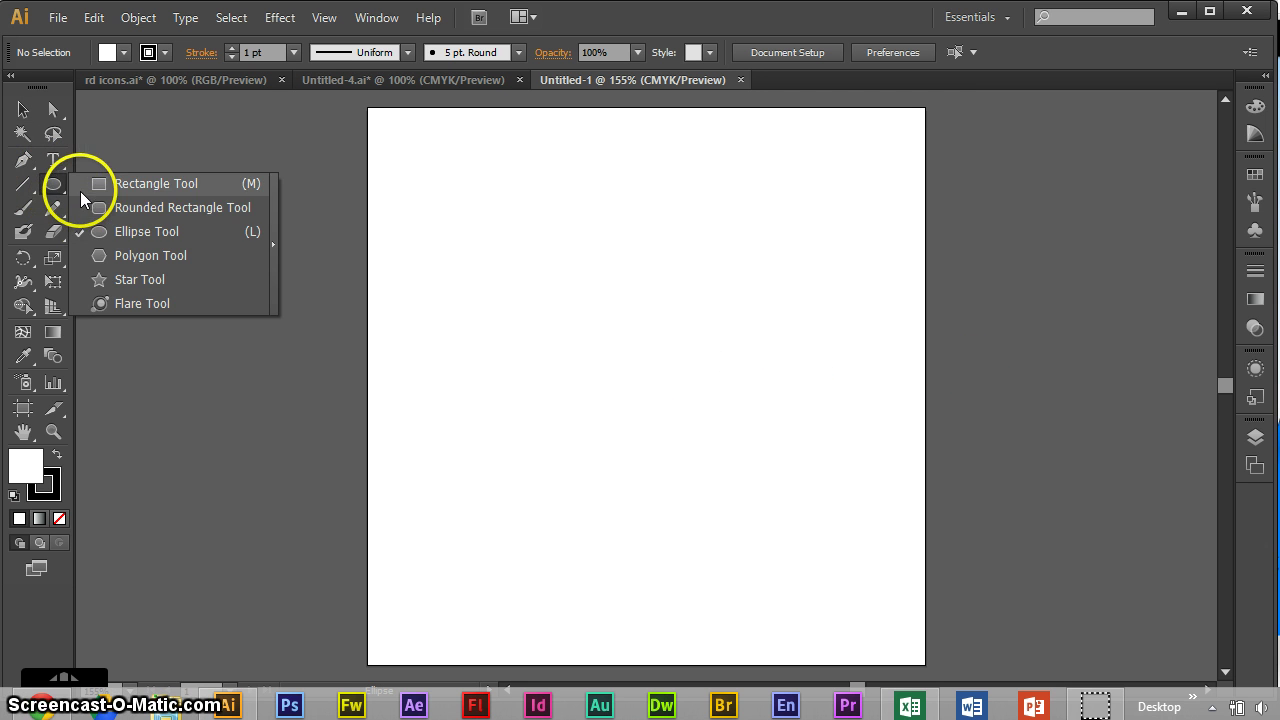
{"action": "left_click", "coordinate": [90, 184]}
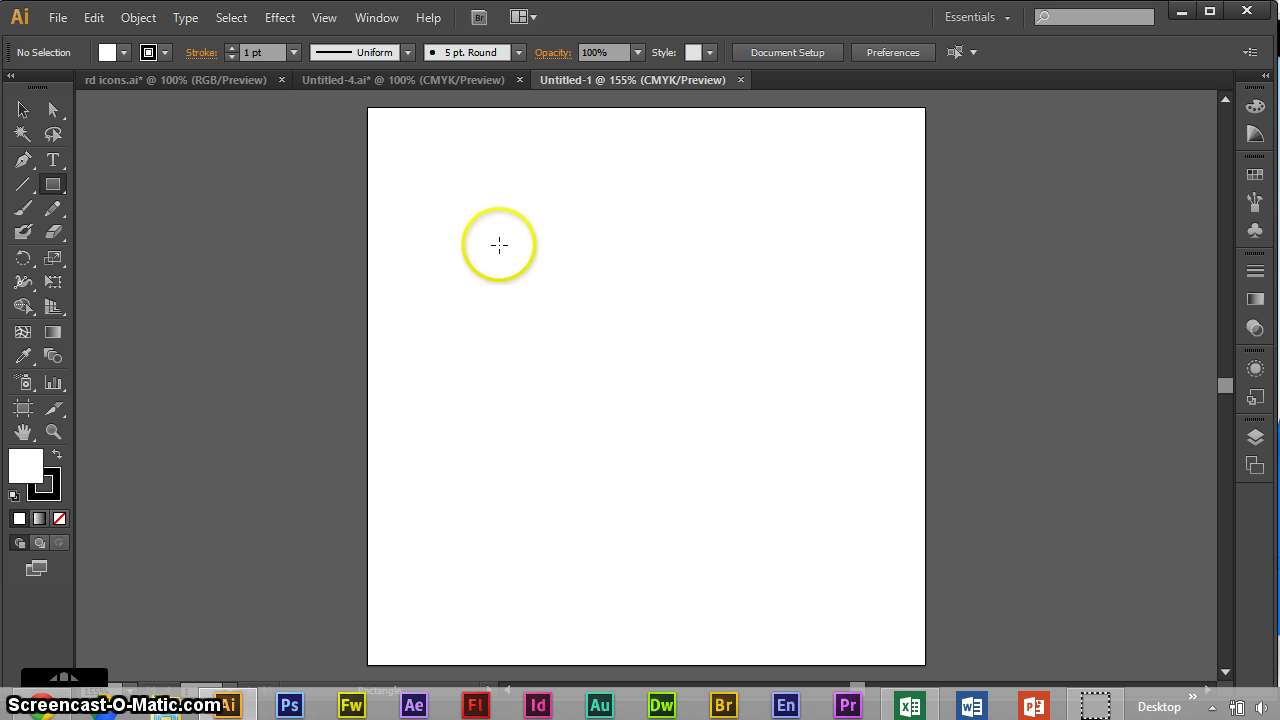
{"action": "left_click_drag", "start_coordinate": [503, 238], "coordinate": [734, 469]}
{"action": "left_click_drag", "start_coordinate": [627, 357], "coordinate": [740, 457]}
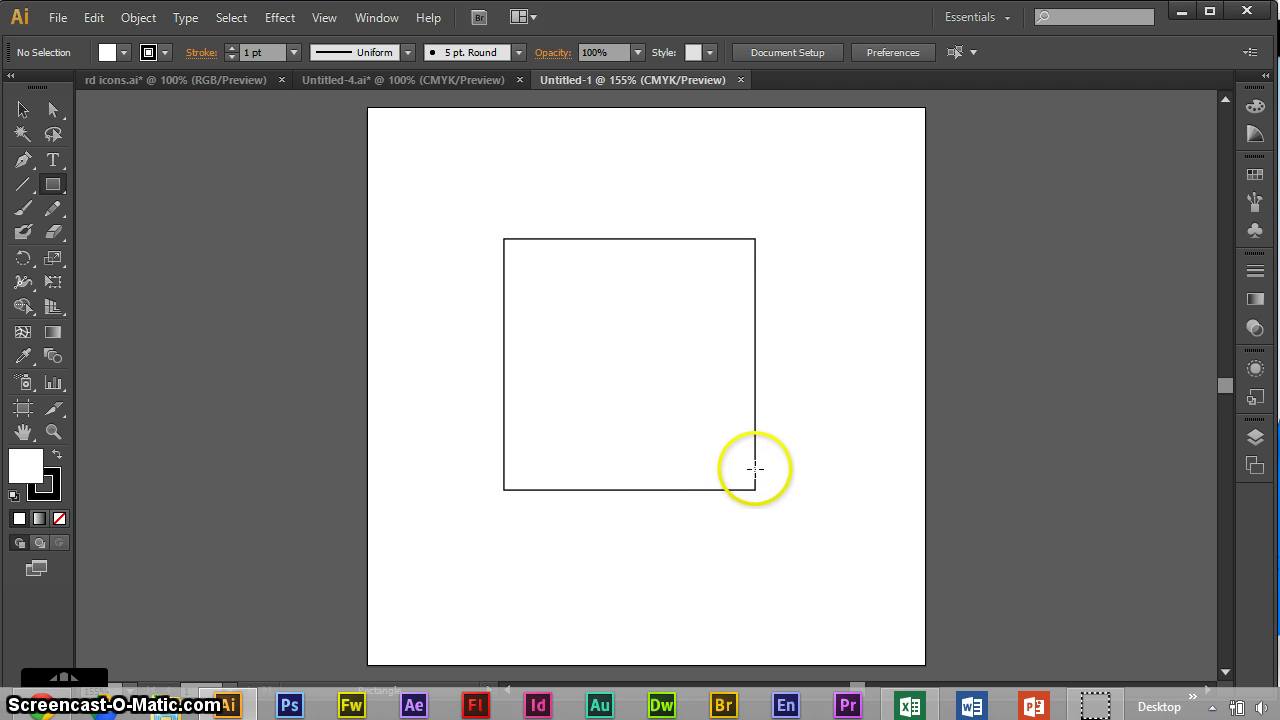
- Make the square solid black with its stroke set to None
{"action": "key", "text": "v"}
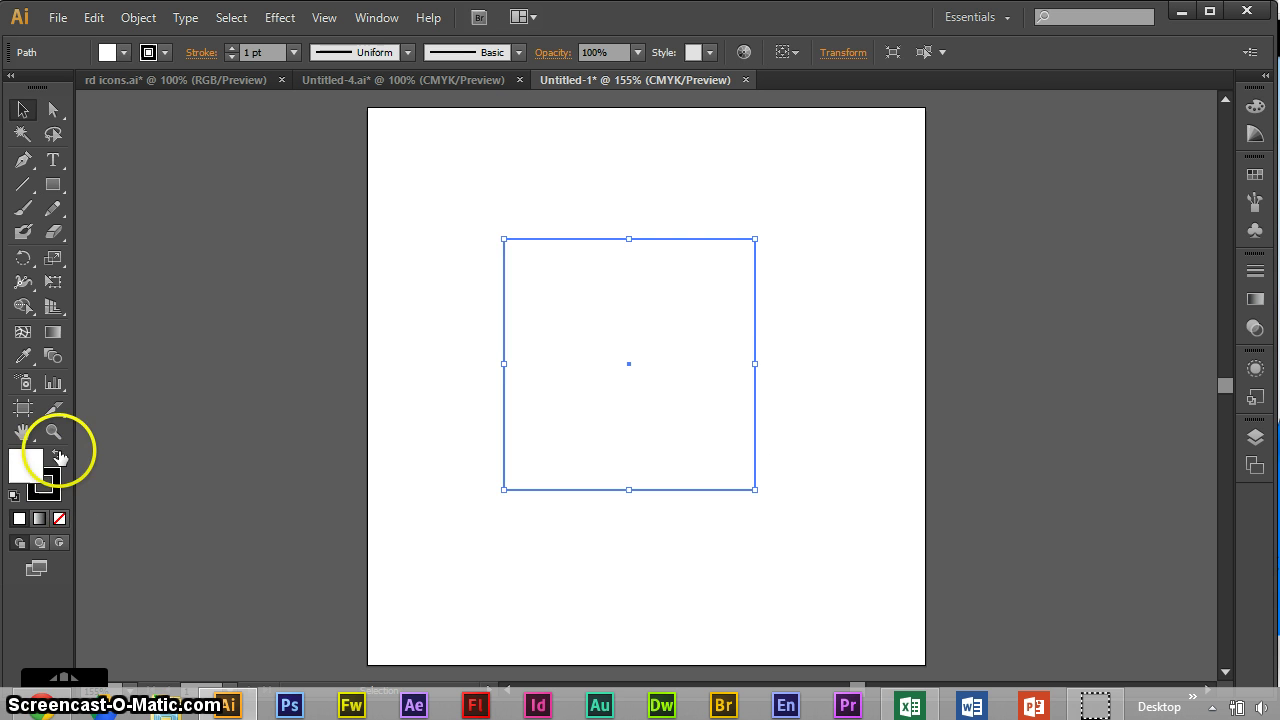
{"action": "left_click", "coordinate": [57, 454]}
{"action": "left_click", "coordinate": [48, 498]}
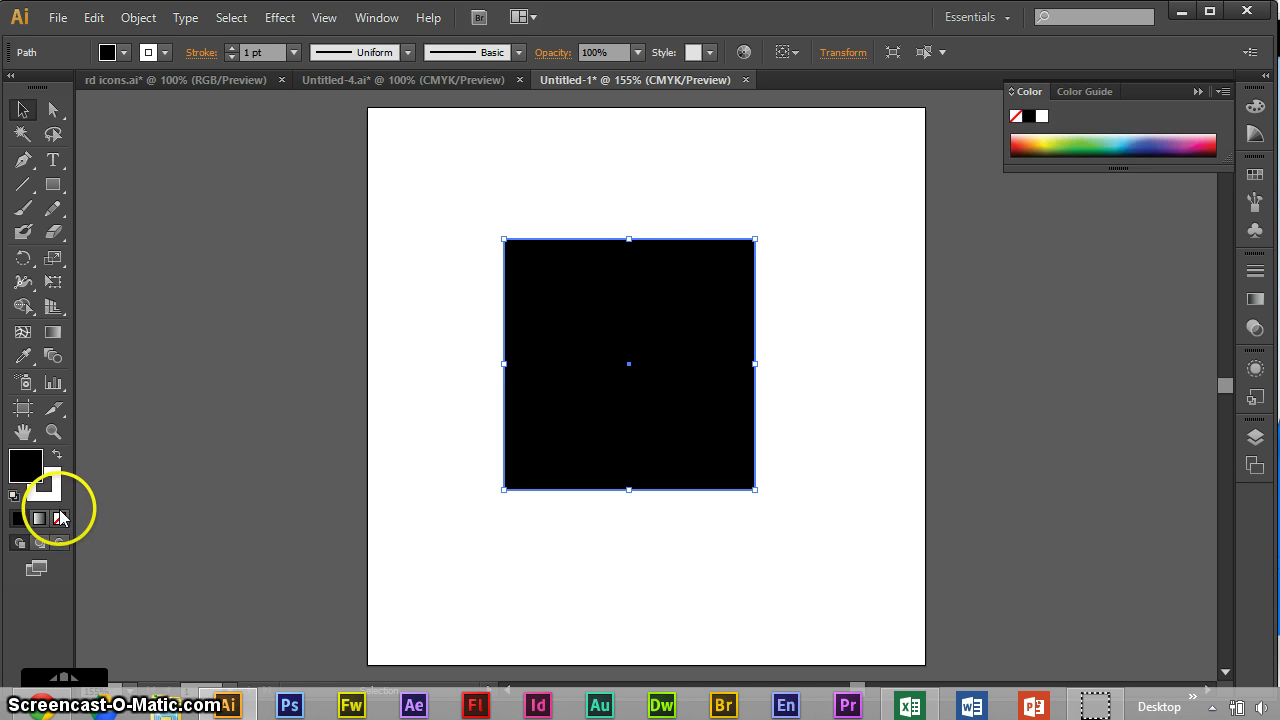
{"action": "left_click", "coordinate": [60, 522]}
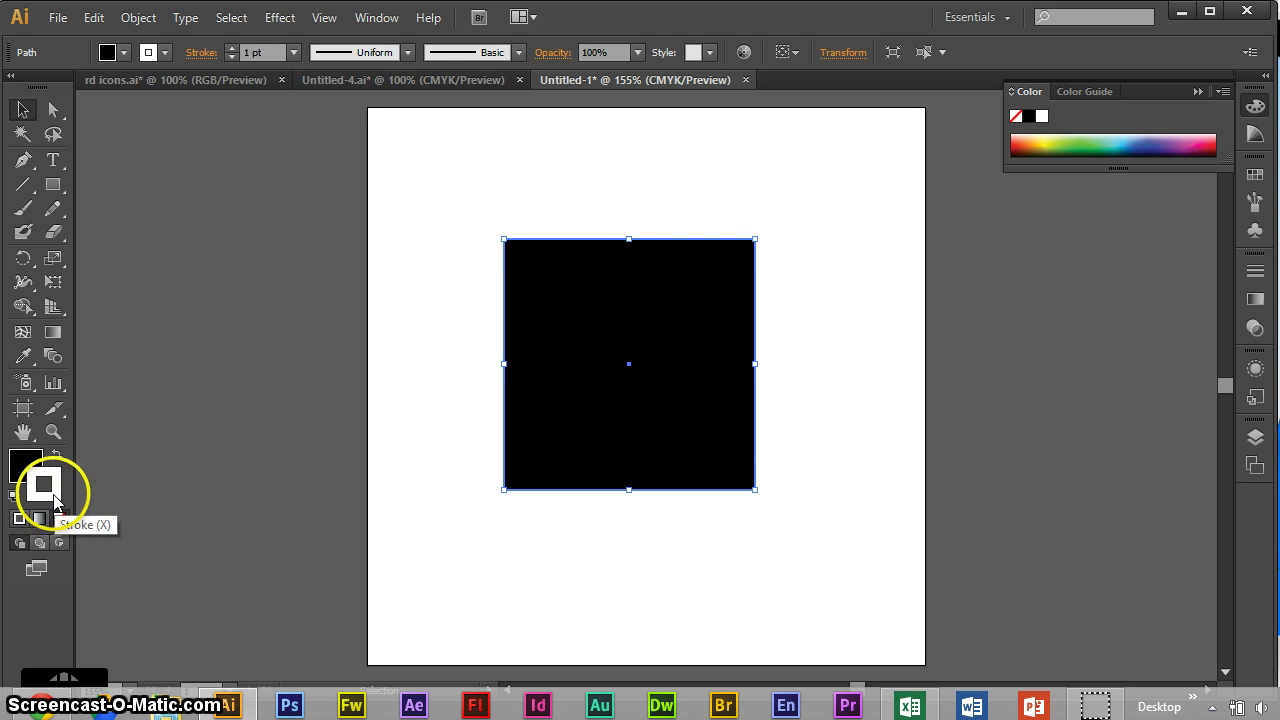
{"action": "left_click", "coordinate": [29, 457]}
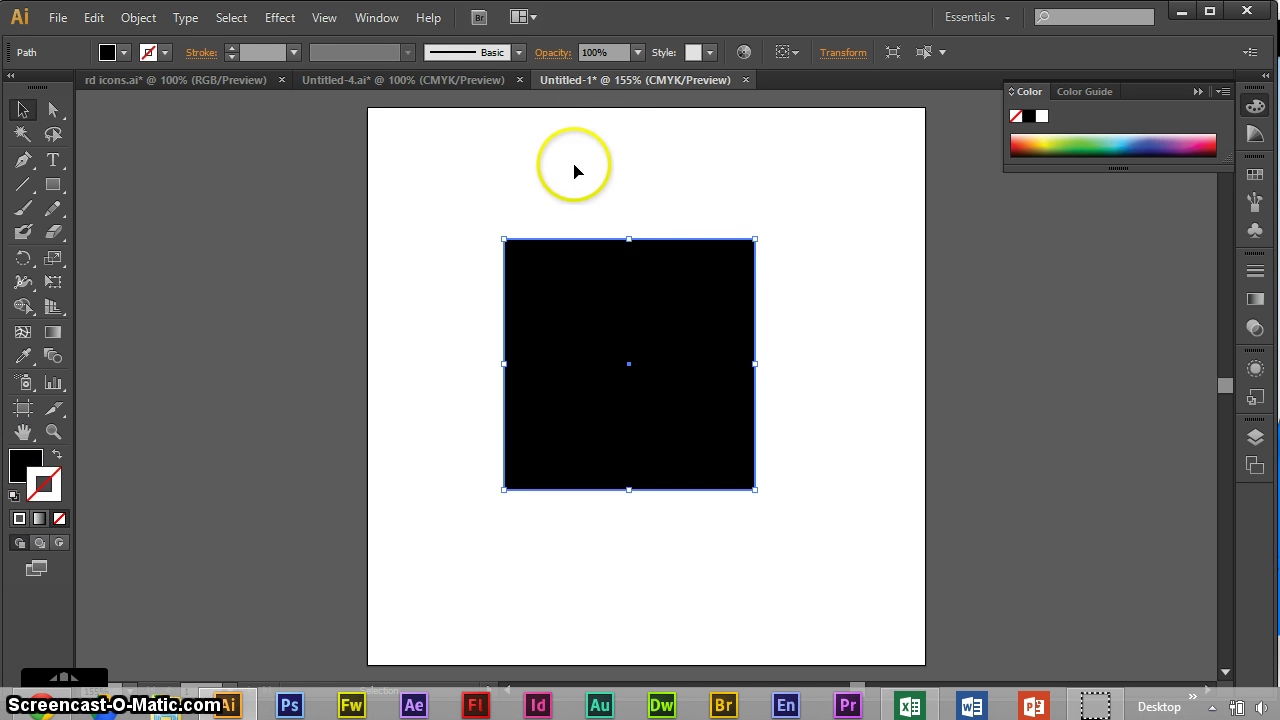
- Apply Effect > Stylize > Round Corners to the black square with a 0.5 in radius
{"action": "left_click", "coordinate": [280, 18]}
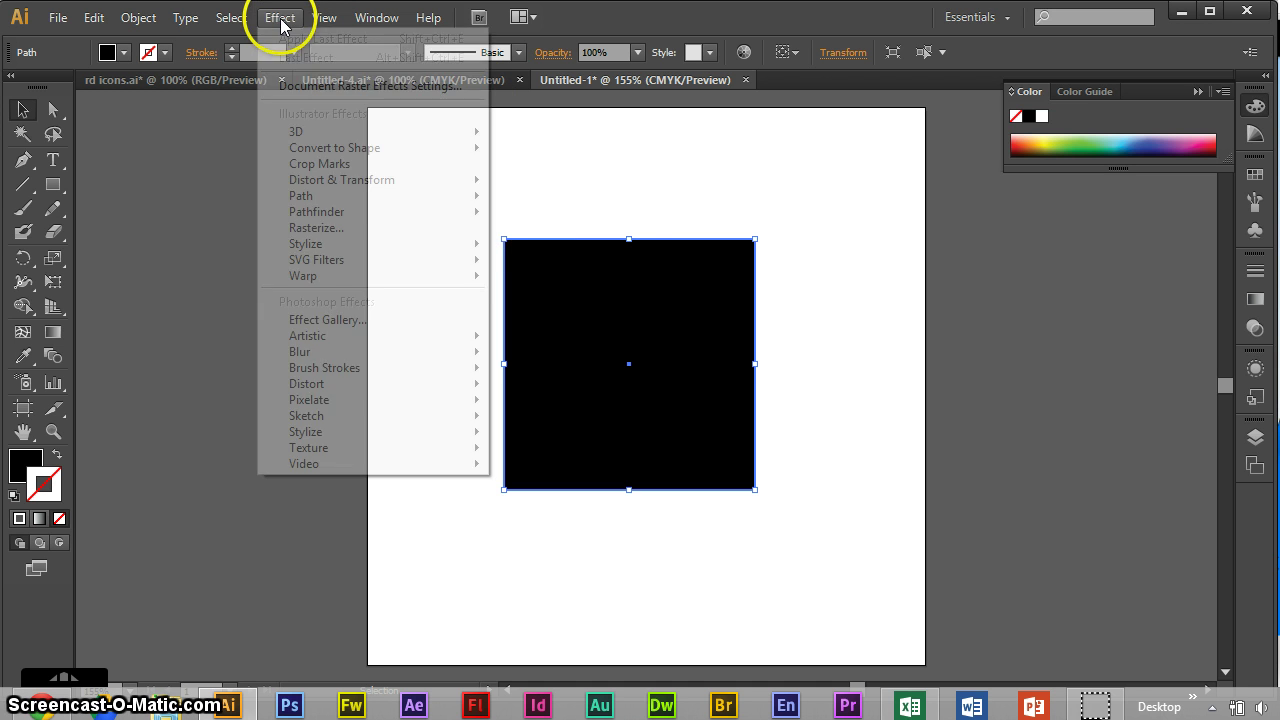
{"action": "mouse_move", "coordinate": [425, 246]}
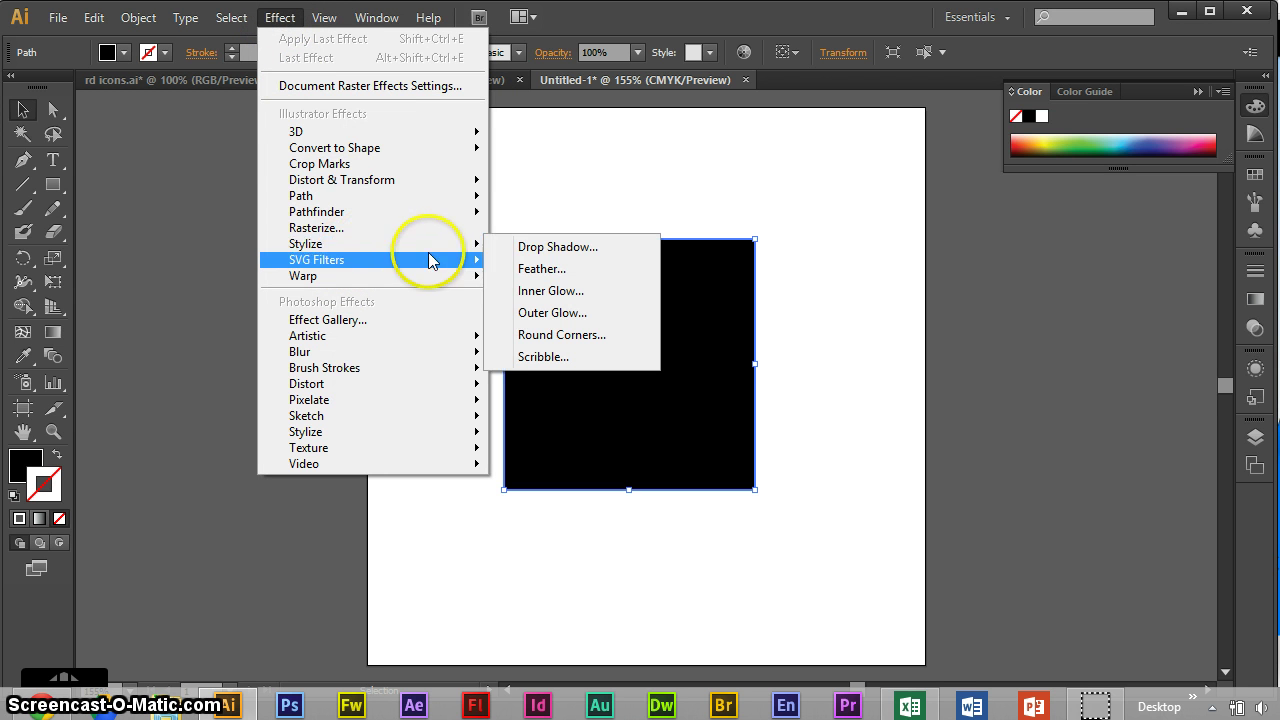
{"action": "left_click", "coordinate": [550, 336]}
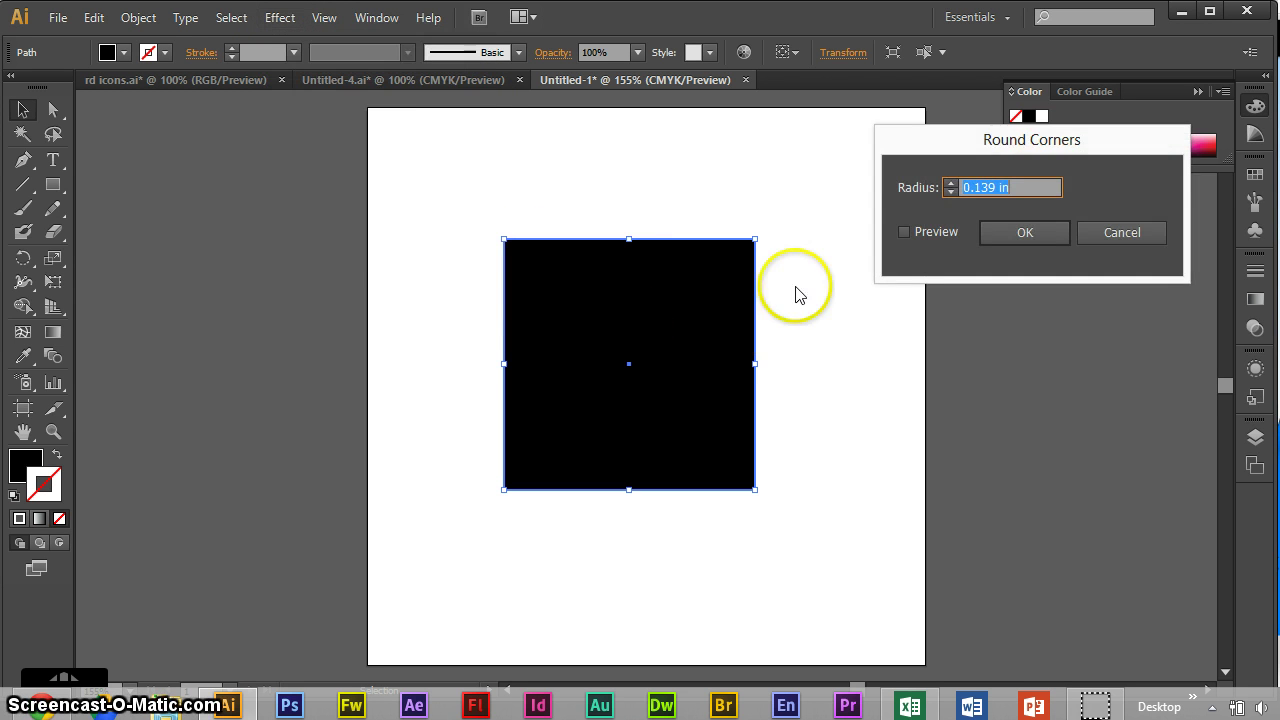
{"action": "left_click", "coordinate": [919, 236]}
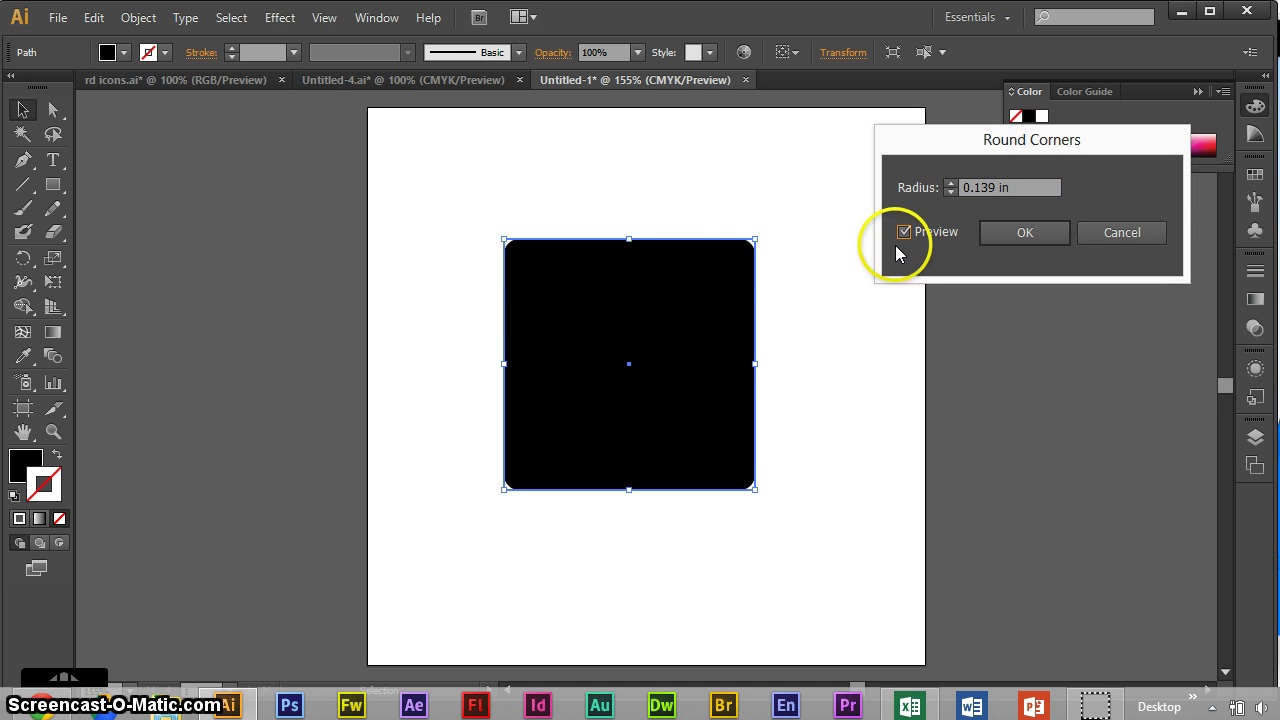
{"action": "left_click", "coordinate": [952, 184]}
{"action": "left_click", "coordinate": [952, 184]}
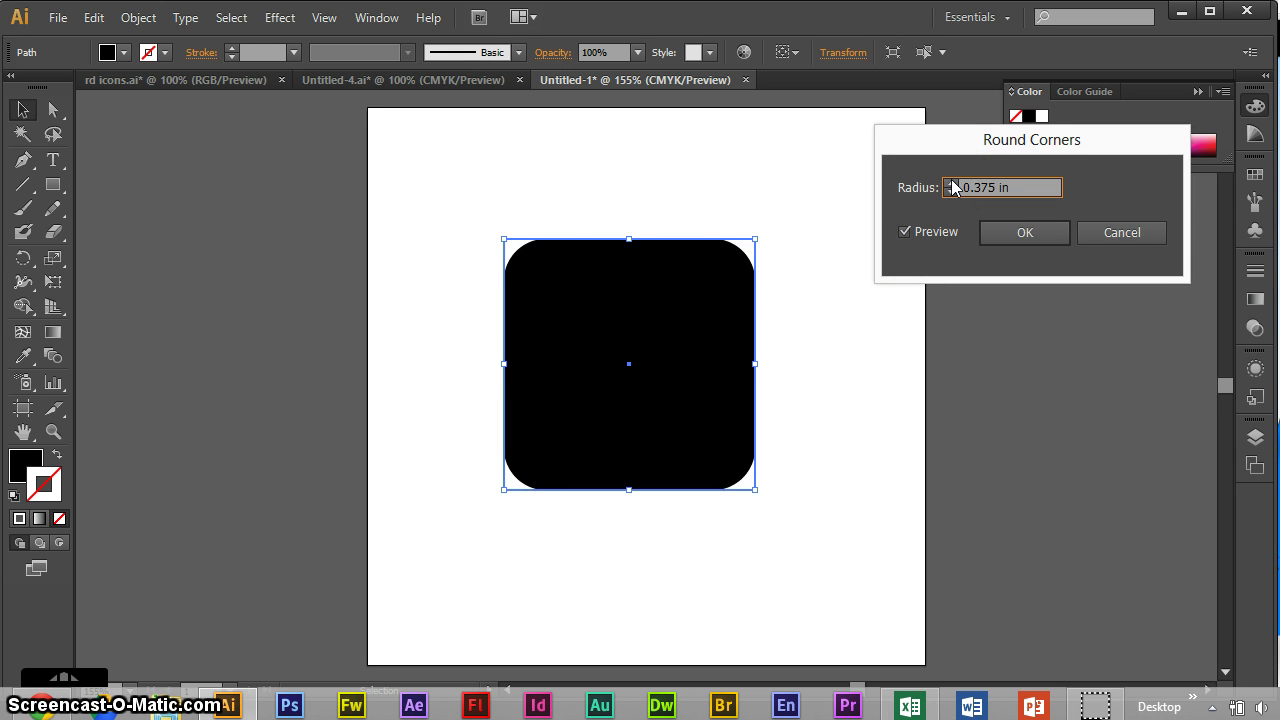
{"action": "left_click", "coordinate": [952, 184]}
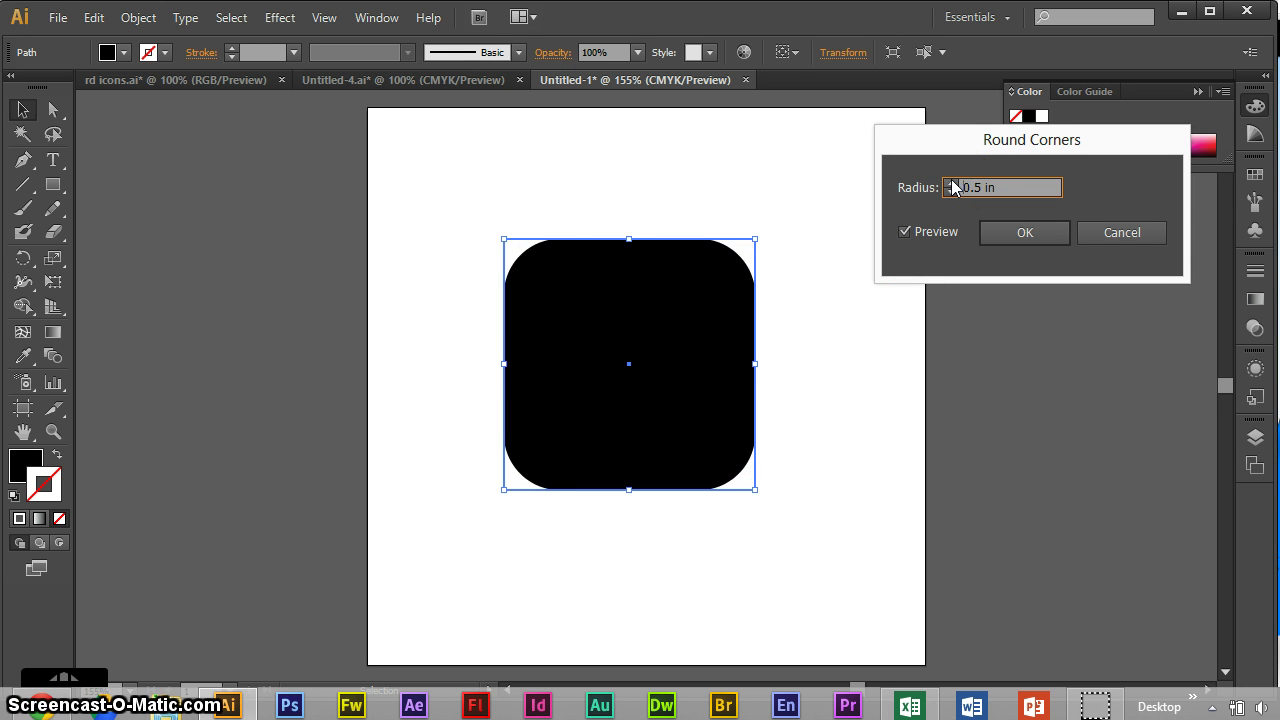
{"action": "left_click", "coordinate": [1008, 233]}
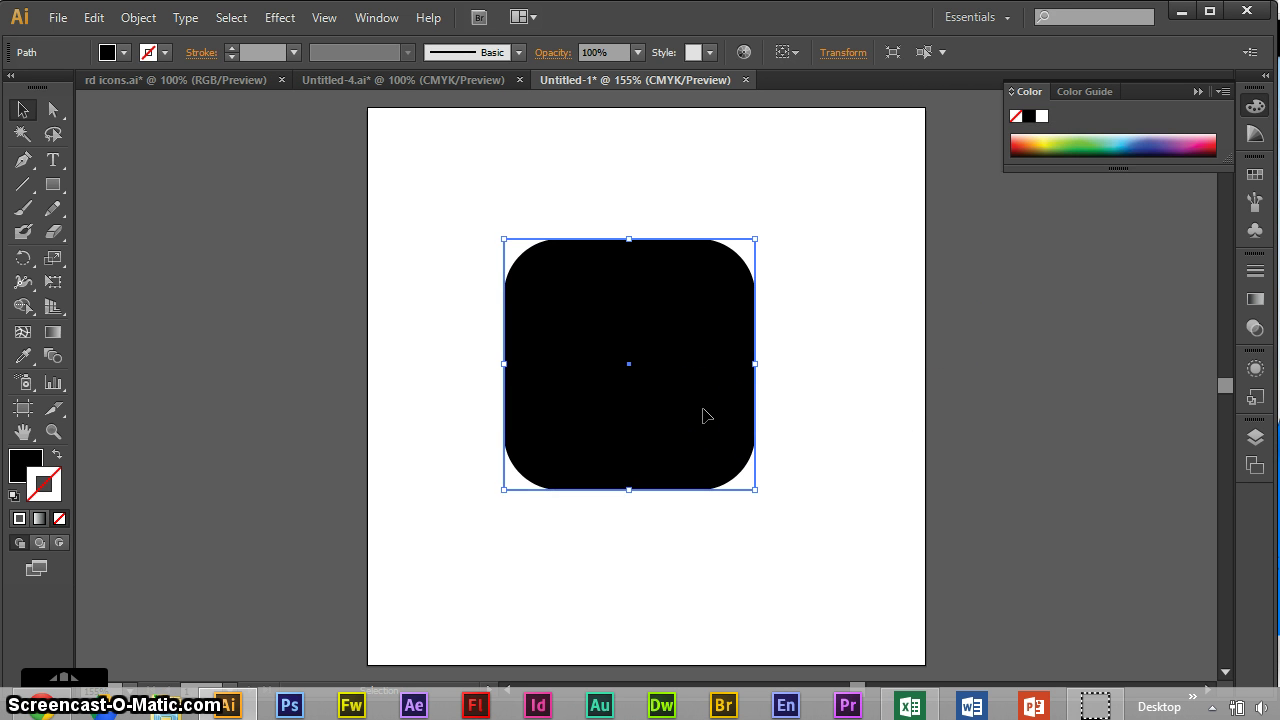
- Paste two copies of the rounded square and place them to its left and right
{"action": "key", "text": "ctrl+shift+b"}
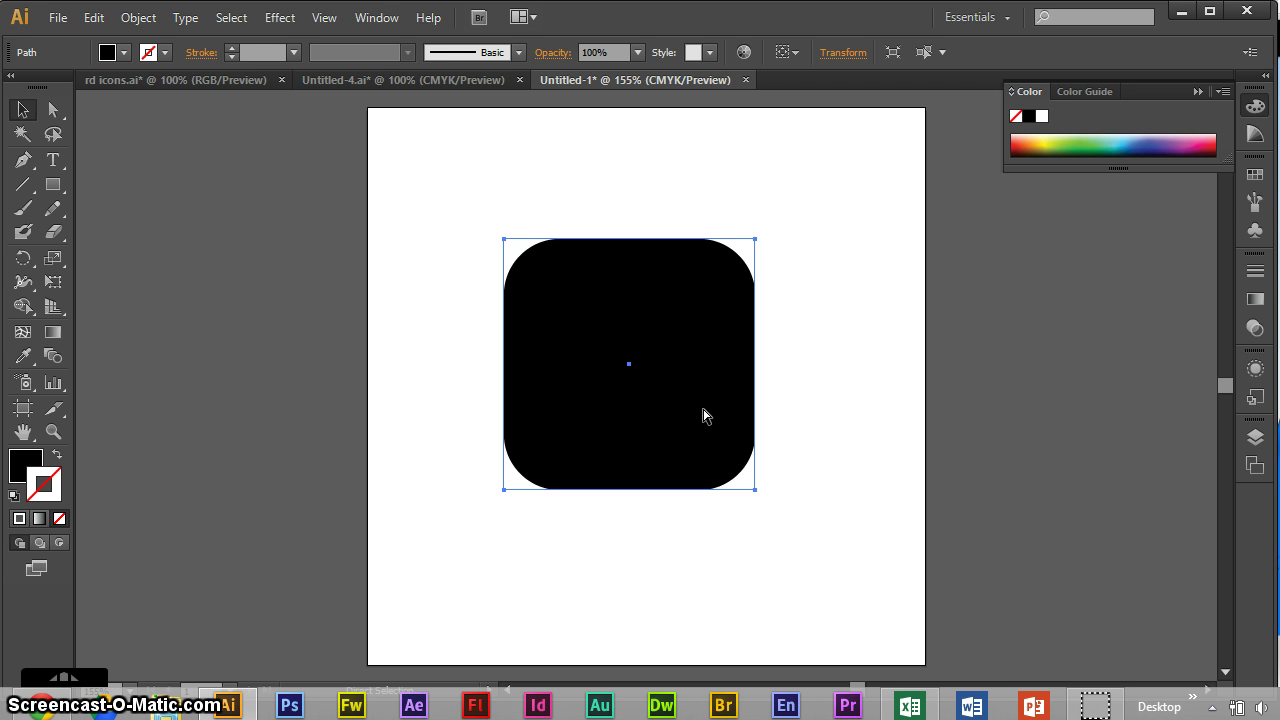
{"action": "key", "text": "ctrl+v"}
{"action": "left_click_drag", "start_coordinate": [700, 403], "coordinate": [374, 420]}
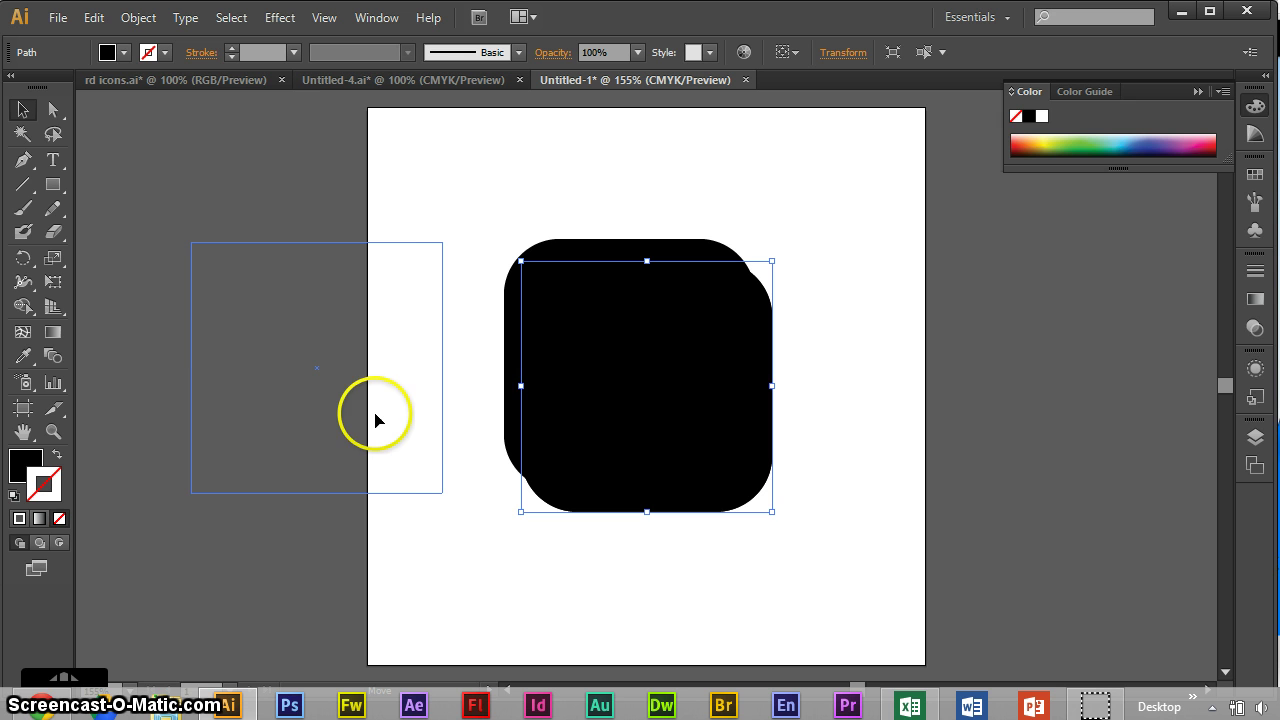
{"action": "left_click_drag", "start_coordinate": [580, 437], "coordinate": [897, 427]}
{"action": "left_click", "coordinate": [770, 538]}
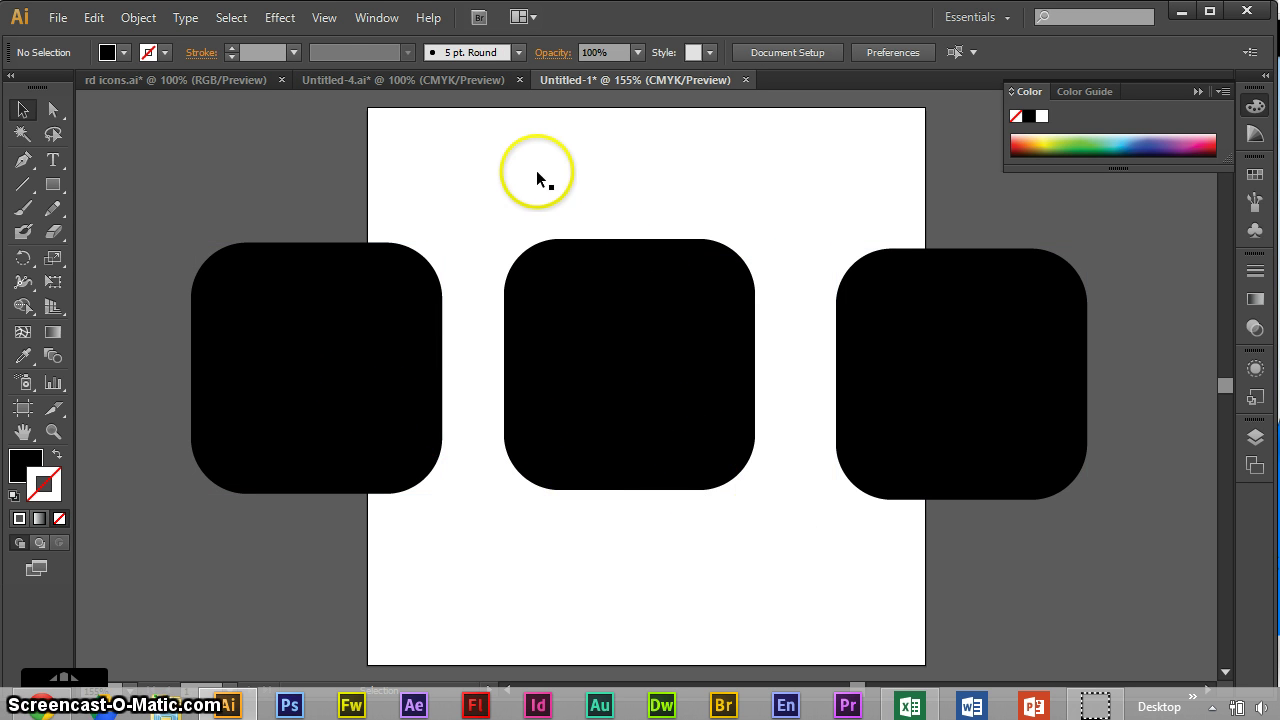
- Give the middle rounded square a white-to-black gradient fill with no outline
{"action": "left_click_drag", "start_coordinate": [549, 171], "coordinate": [711, 428]}
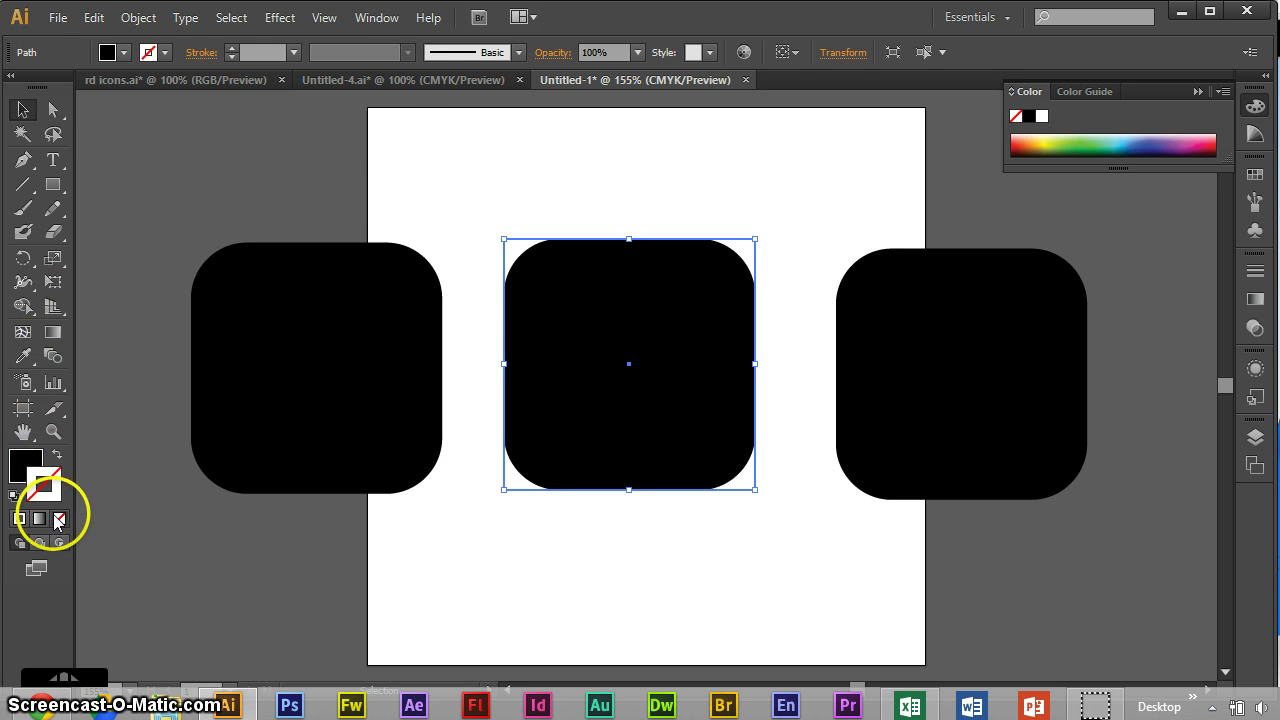
{"action": "left_click", "coordinate": [230, 81]}
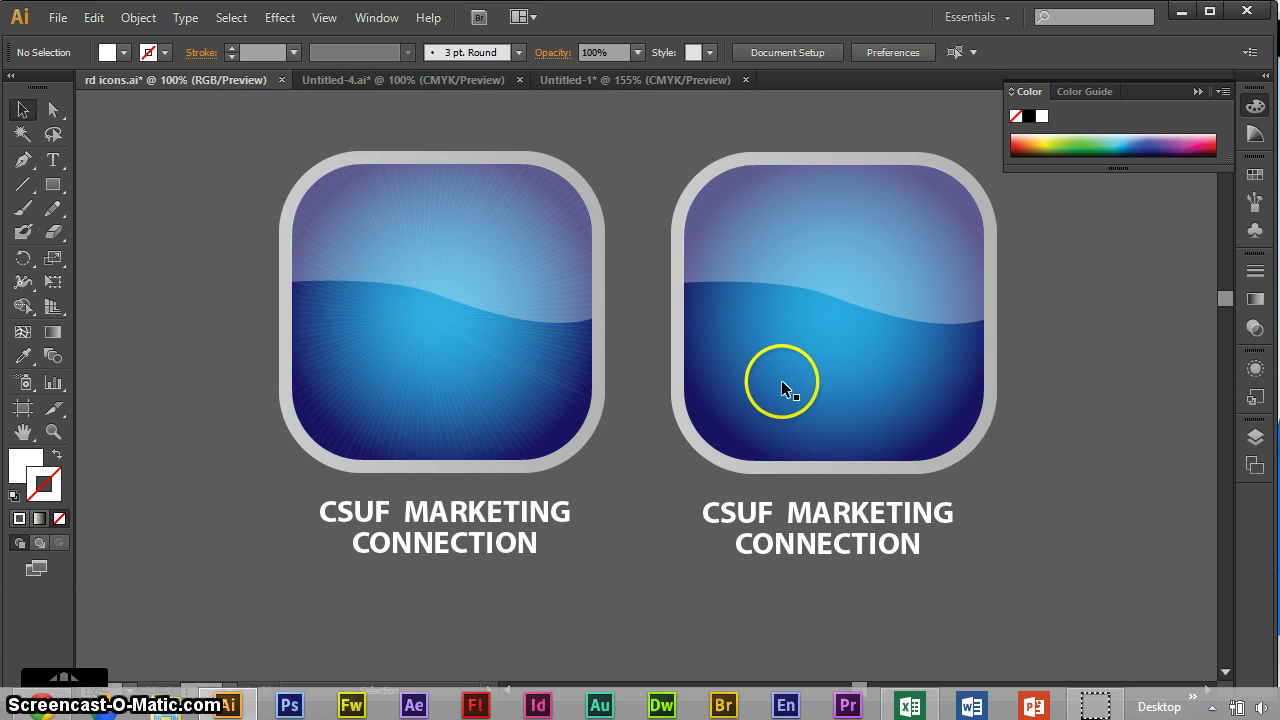
{"action": "left_click", "coordinate": [591, 76]}
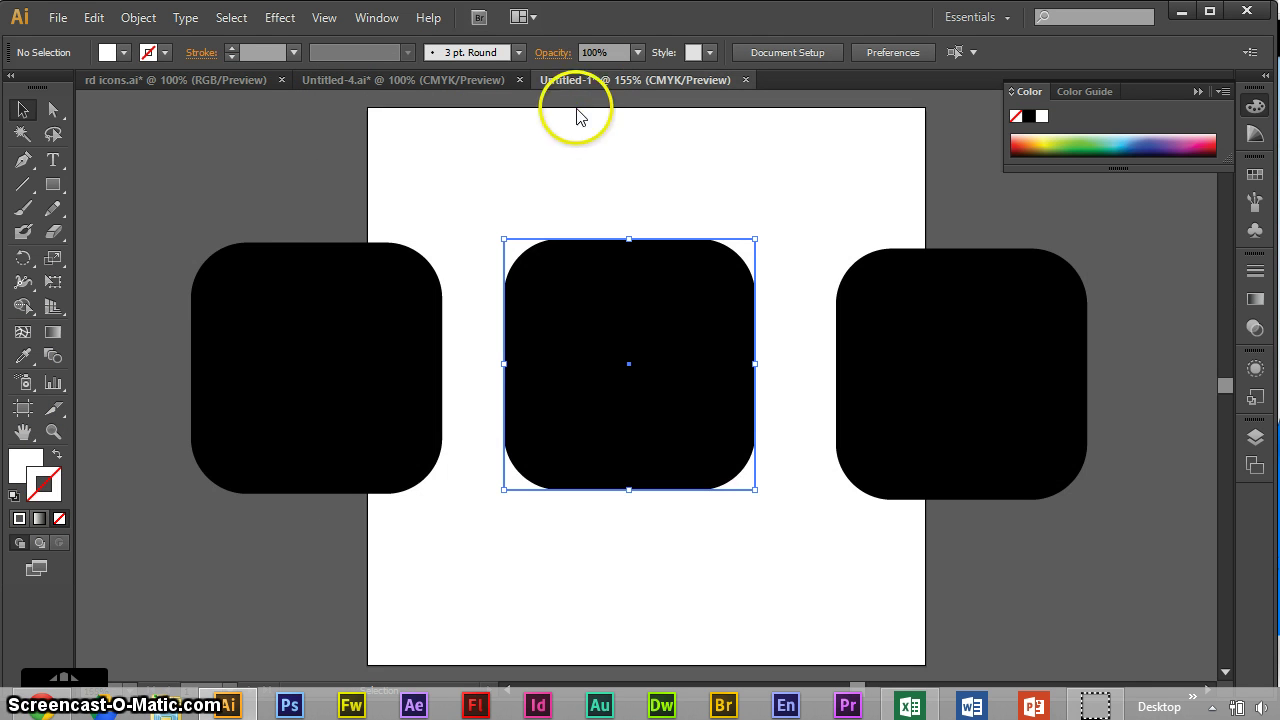
{"action": "left_click", "coordinate": [37, 520]}
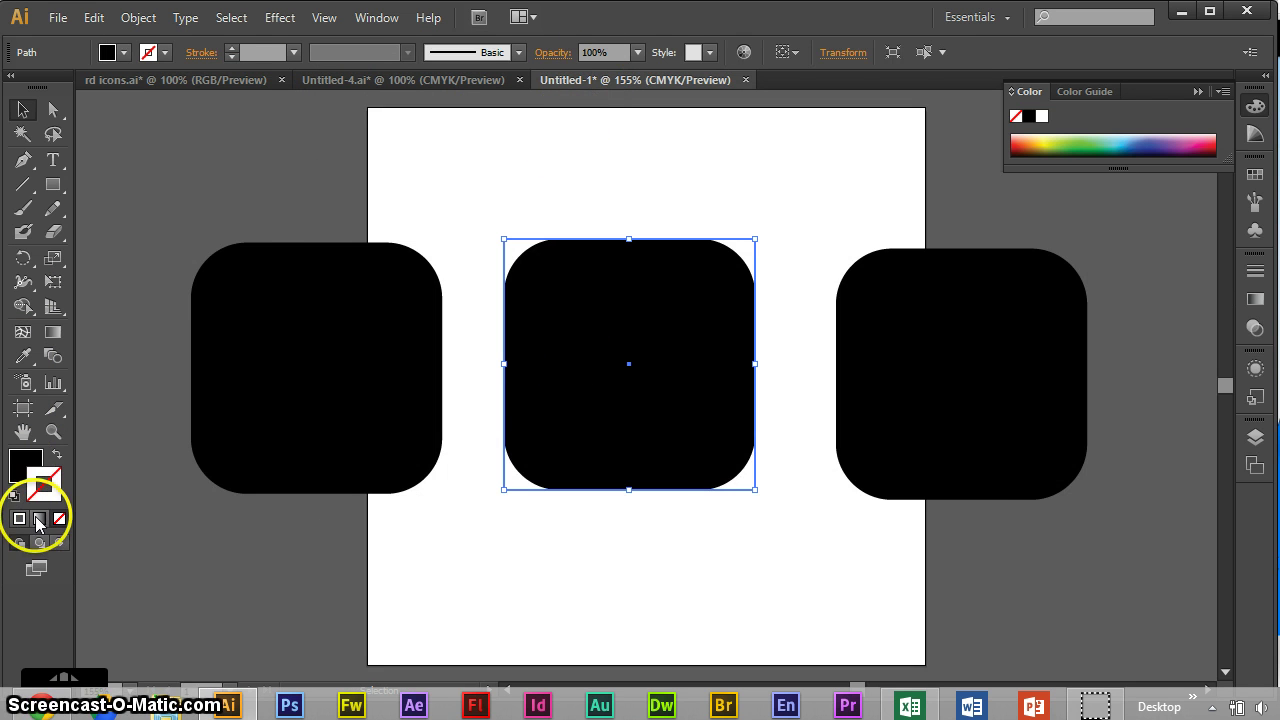
{"action": "left_click", "coordinate": [57, 458]}
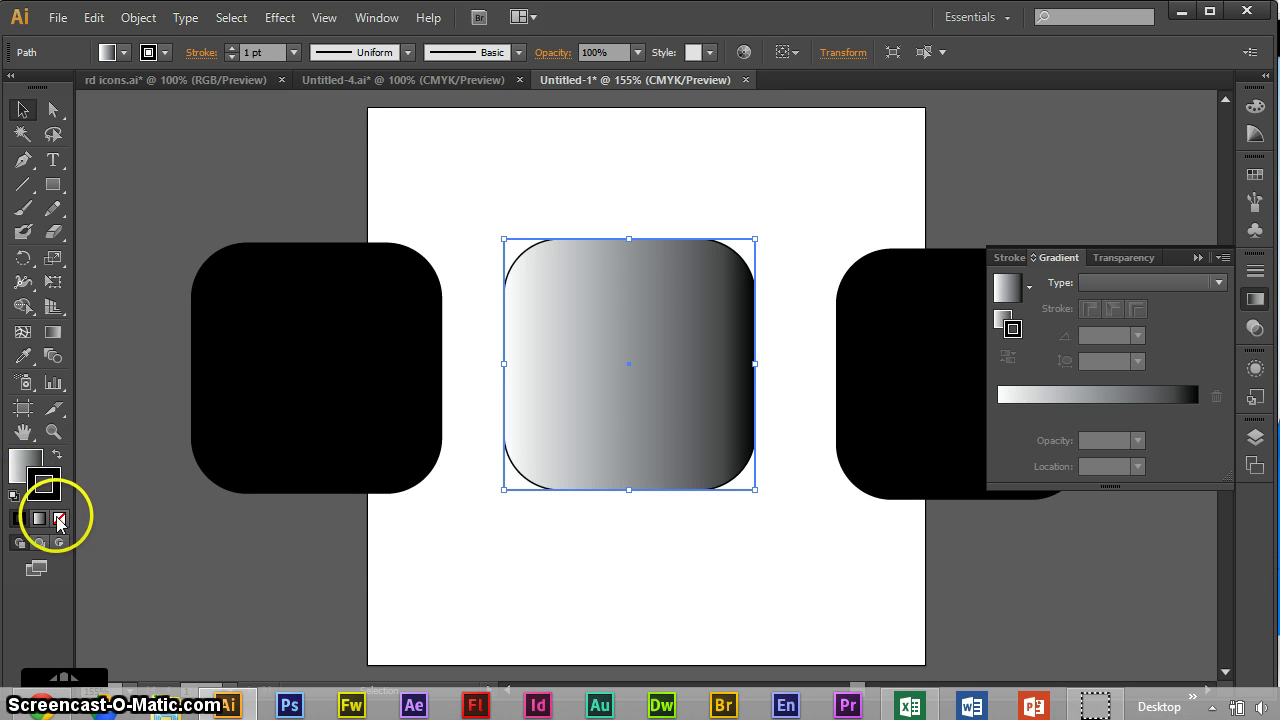
{"action": "left_click", "coordinate": [44, 490]}
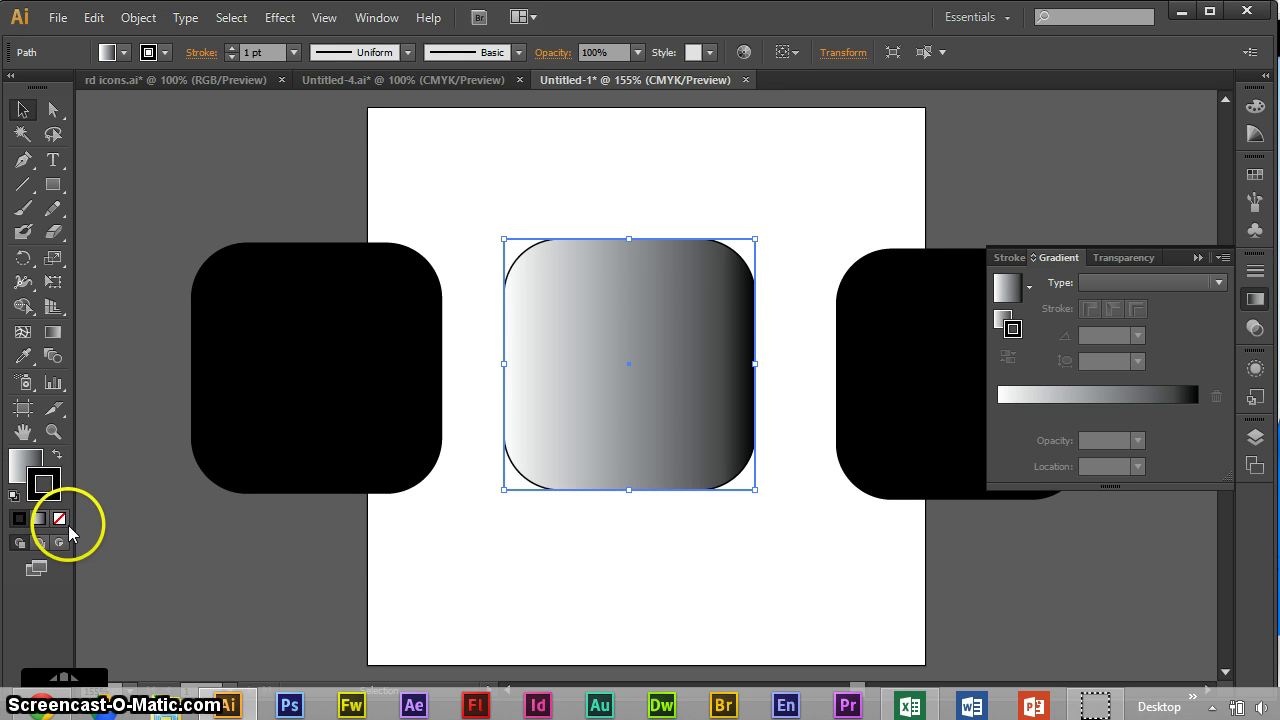
{"action": "left_click", "coordinate": [60, 519]}
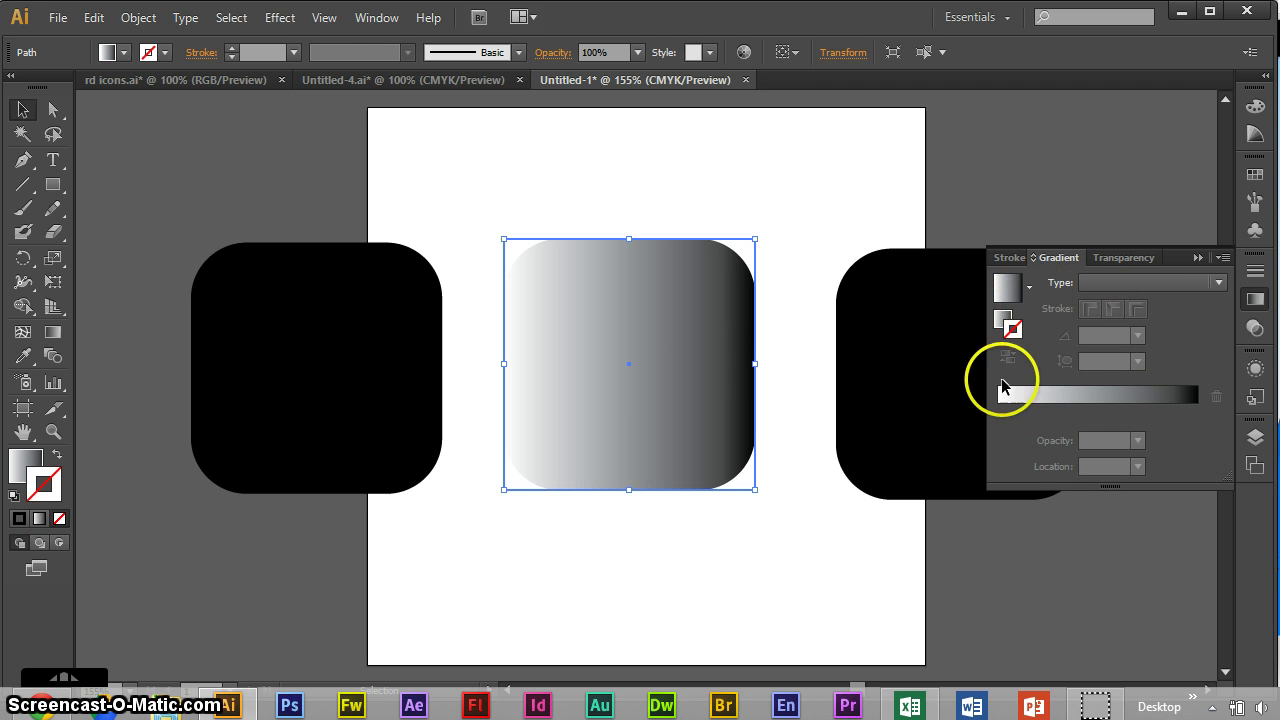
- Set the gradient type to Radial
{"action": "left_click", "coordinate": [1104, 285]}
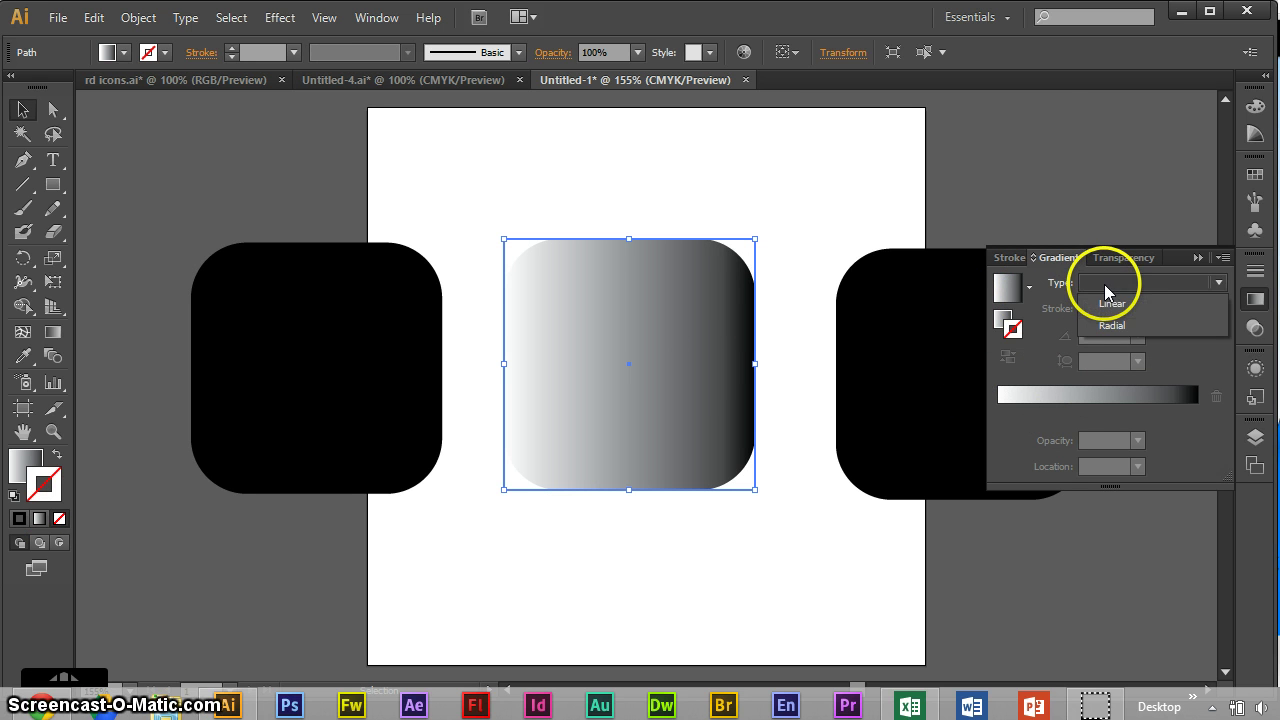
{"action": "left_click", "coordinate": [1104, 284]}
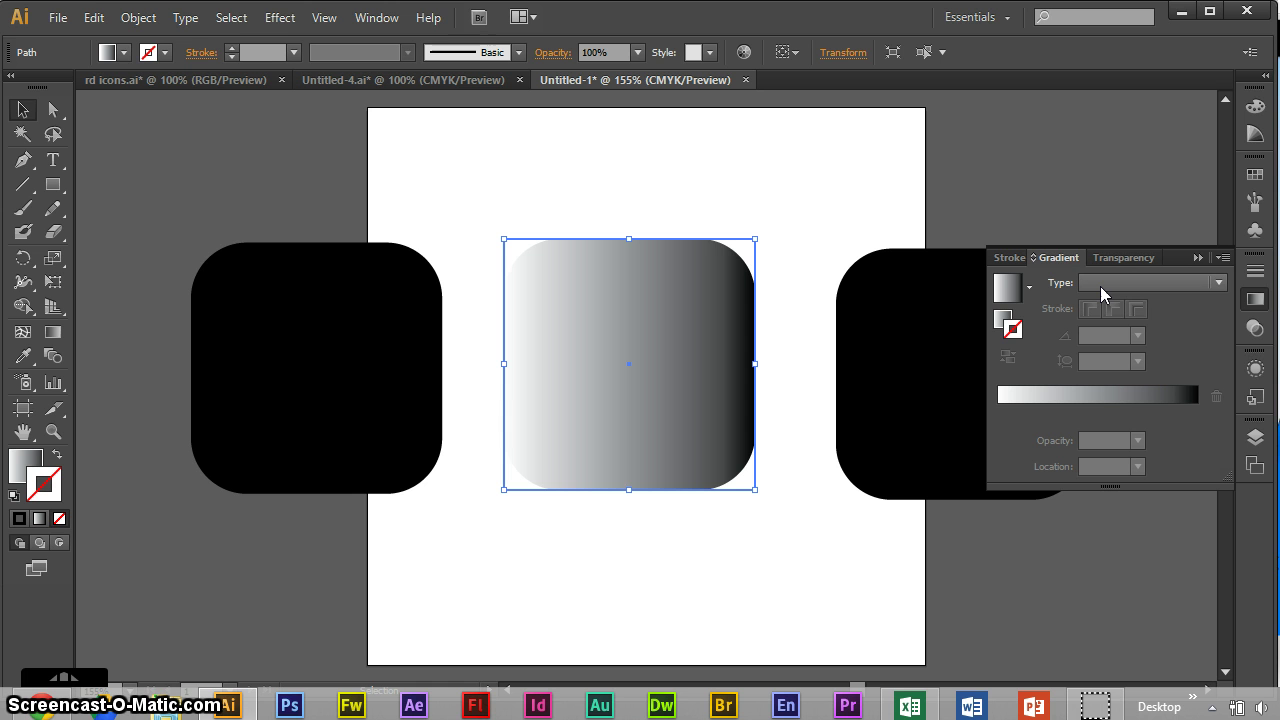
{"action": "left_click", "coordinate": [1100, 286]}
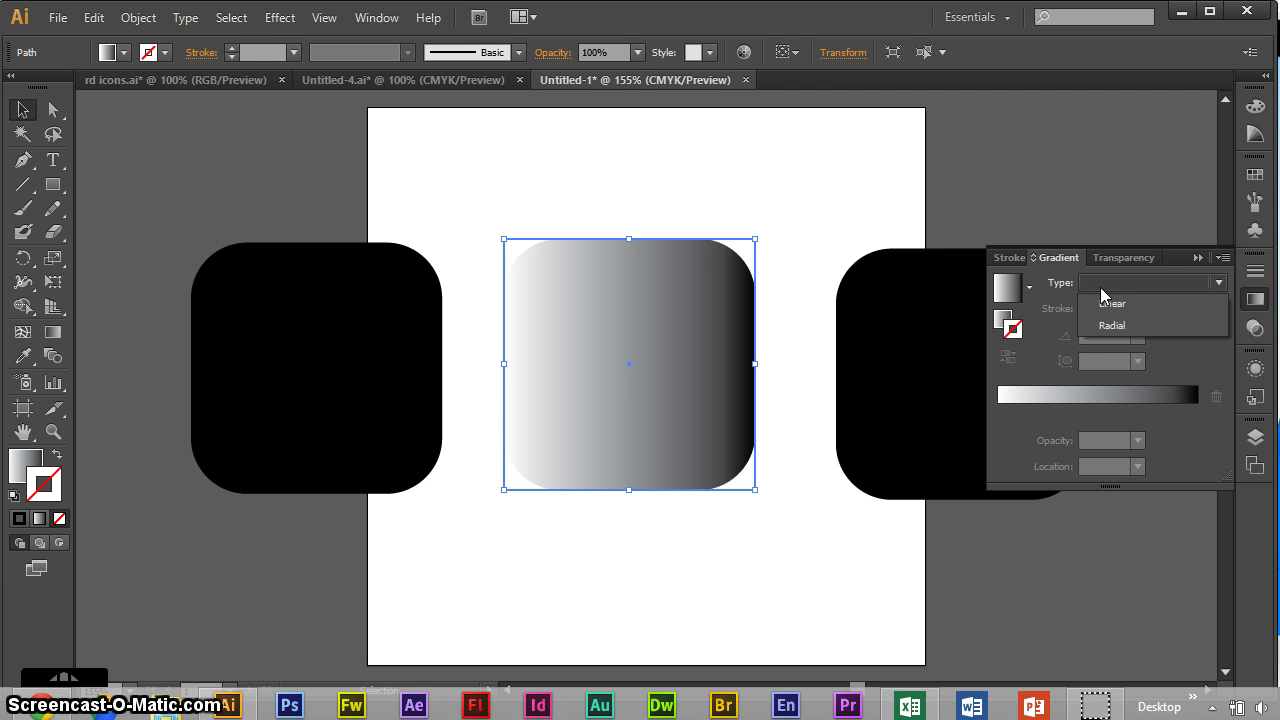
{"action": "left_click", "coordinate": [1097, 326]}
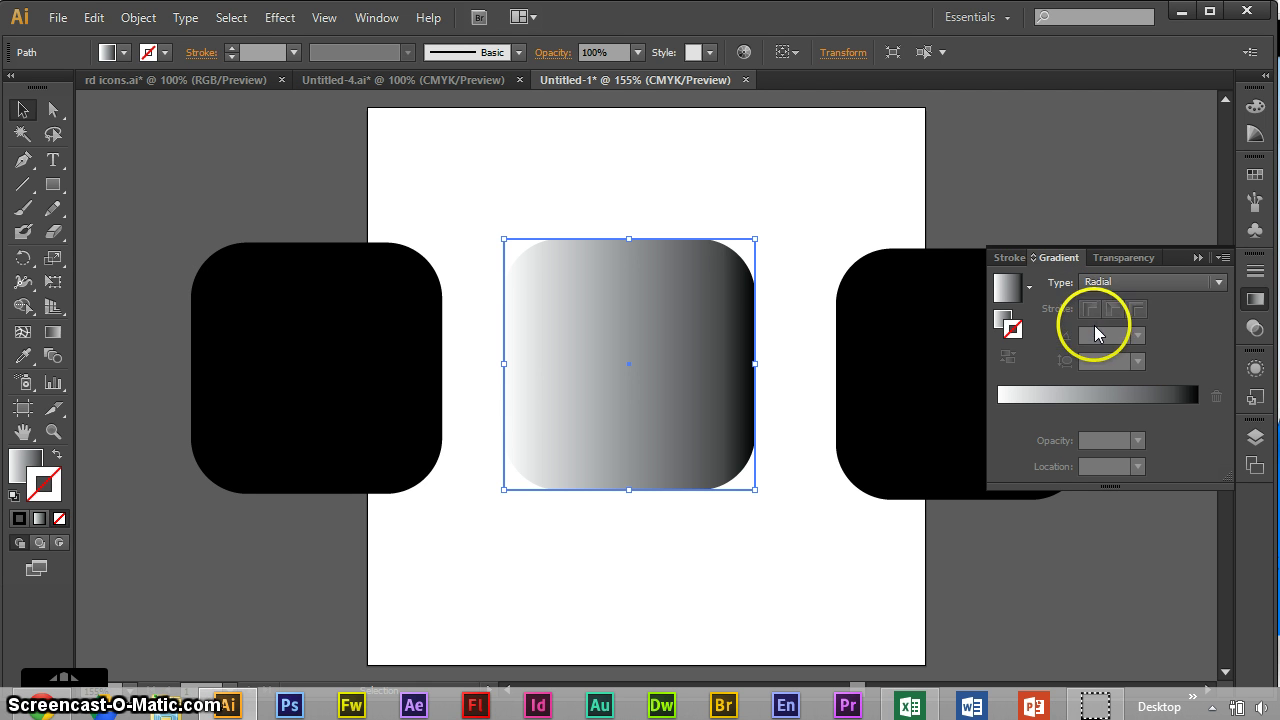
- Keep the gradient on the fill with no outline and make its left stop cyan
{"action": "left_click", "coordinate": [57, 455]}
{"action": "left_click", "coordinate": [59, 518]}
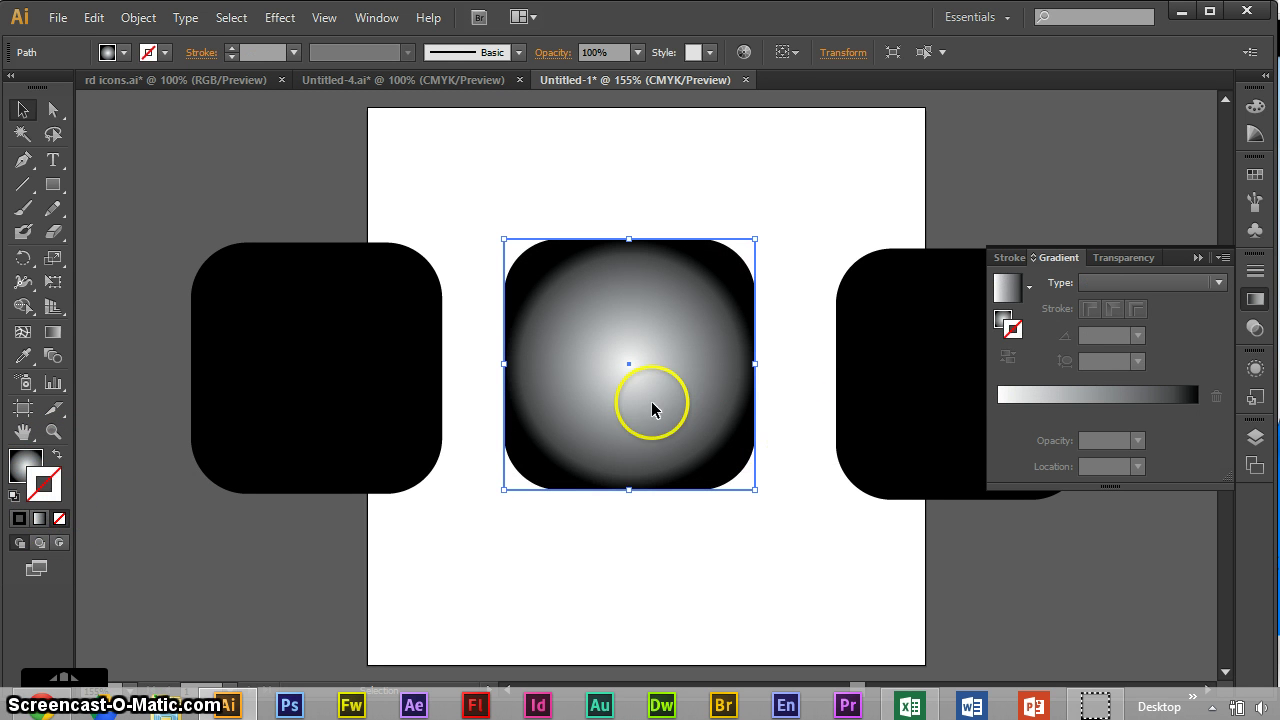
{"action": "left_click", "coordinate": [1002, 416]}
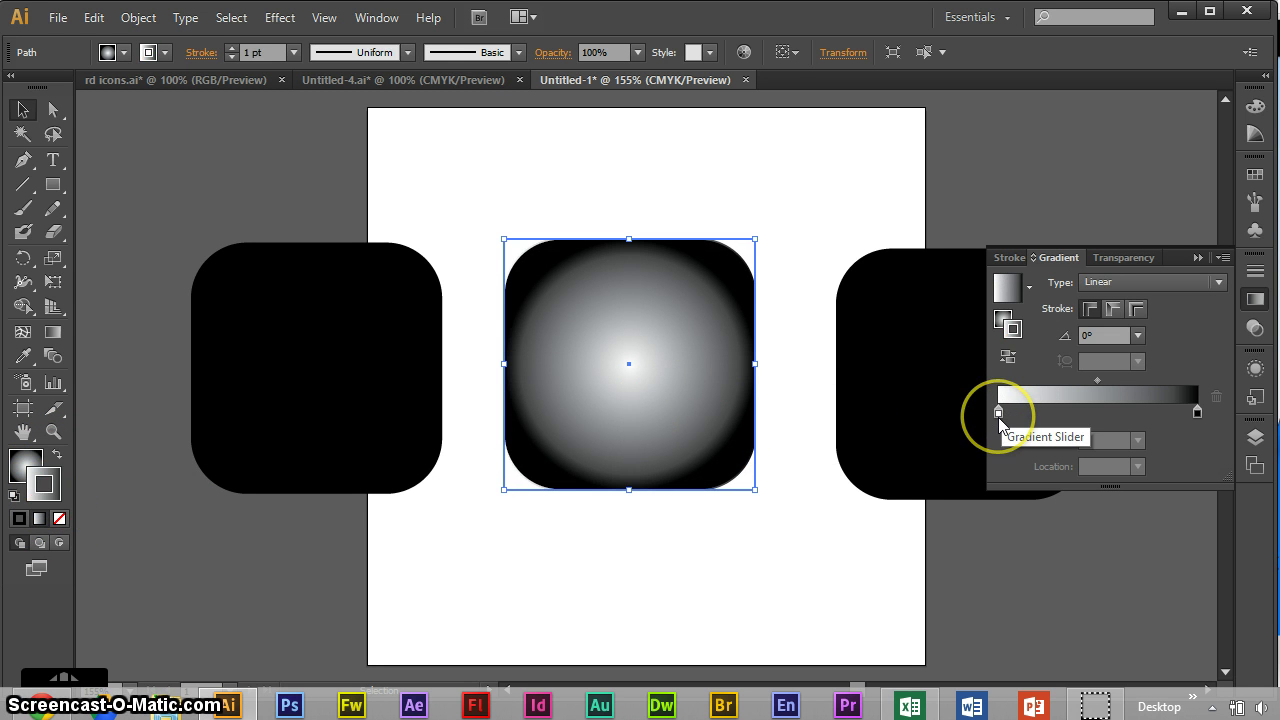
{"action": "left_click", "coordinate": [998, 412]}
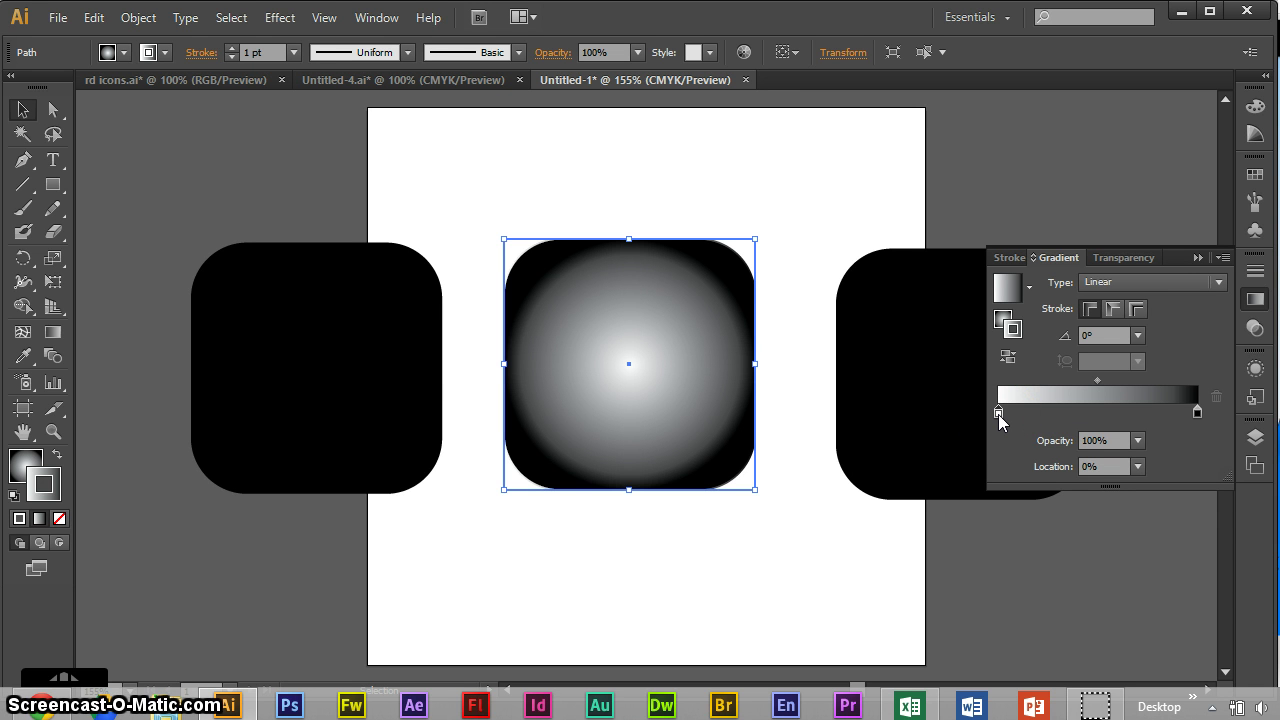
{"action": "double_click", "coordinate": [998, 414]}
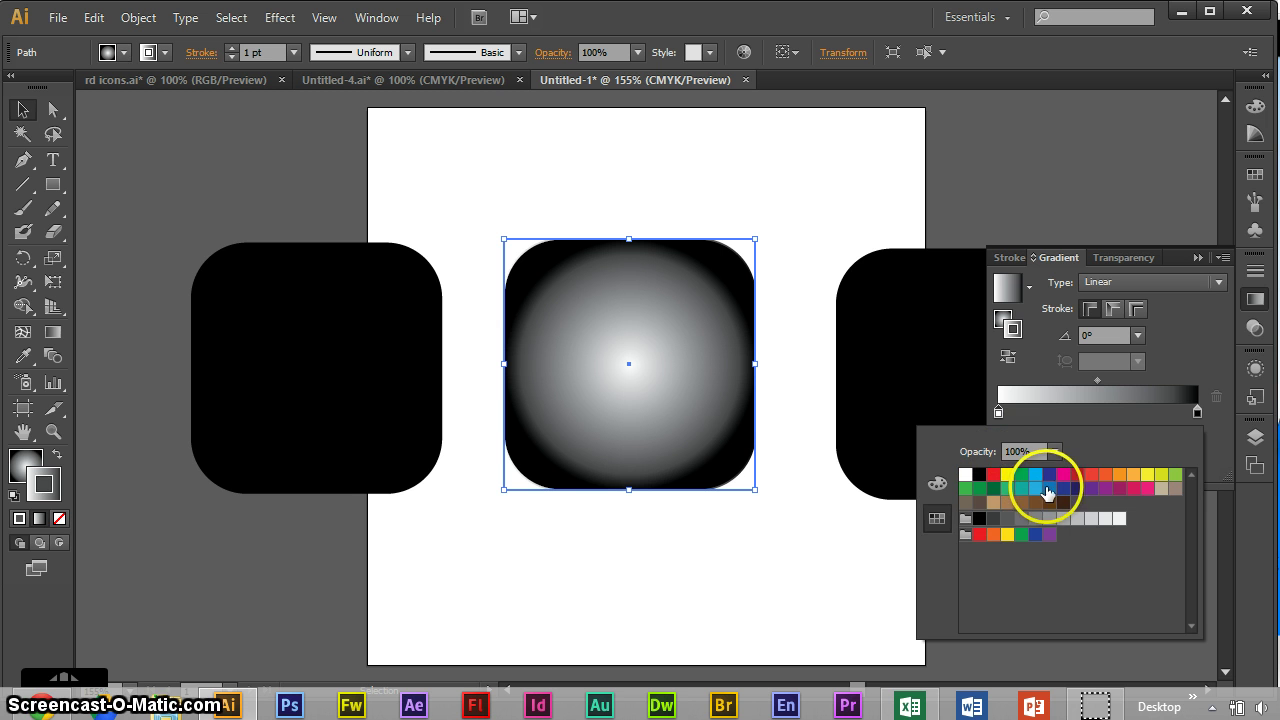
{"action": "left_click", "coordinate": [1034, 475]}
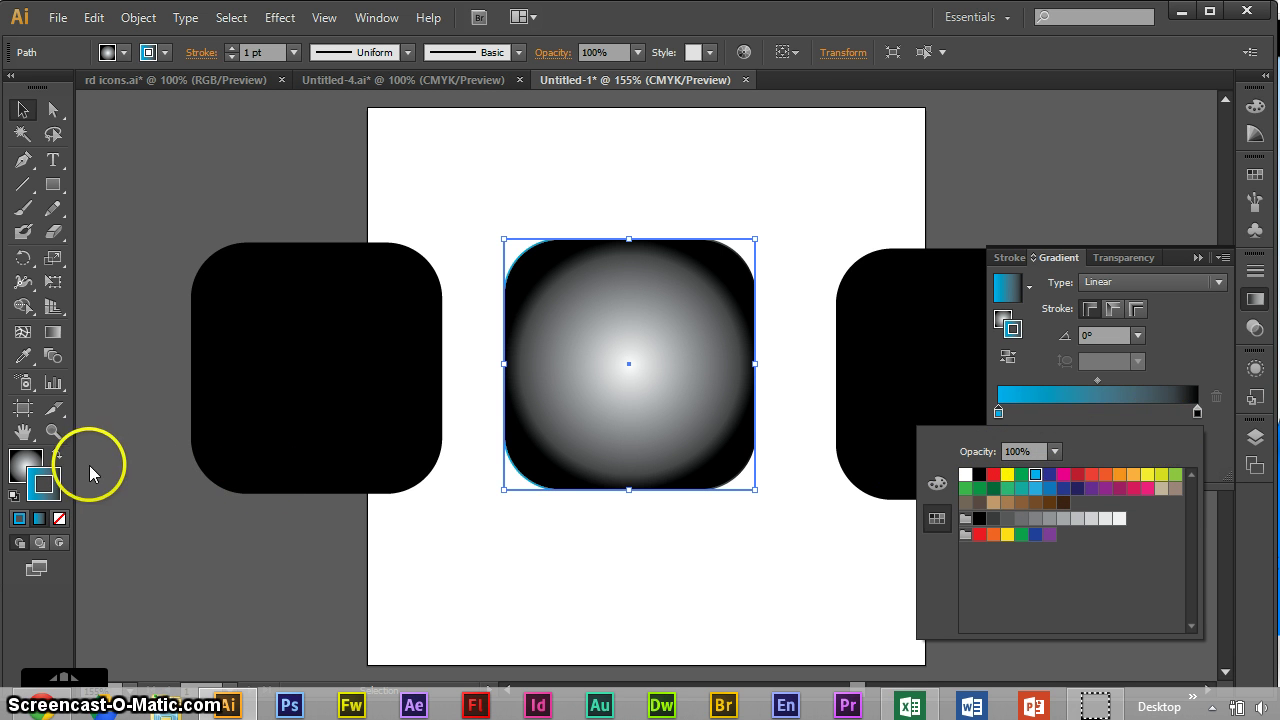
{"action": "key", "text": "Escape"}
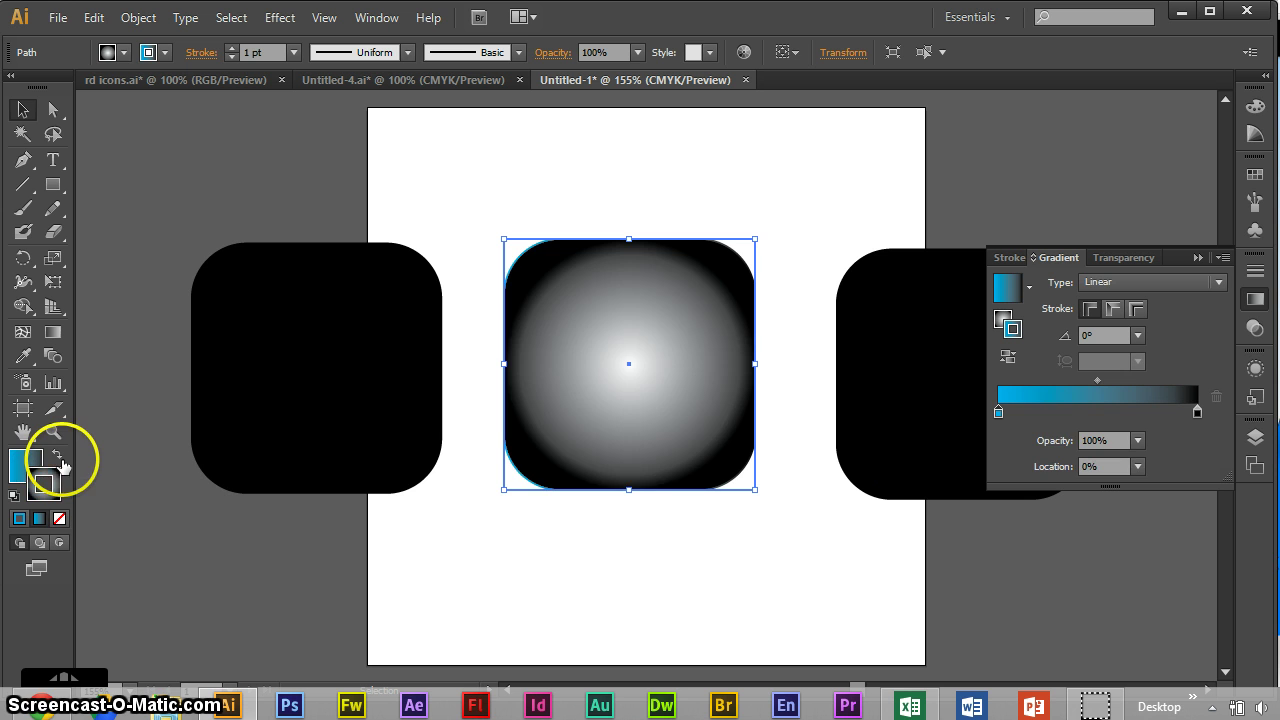
{"action": "left_click", "coordinate": [58, 458]}
{"action": "left_click", "coordinate": [52, 480]}
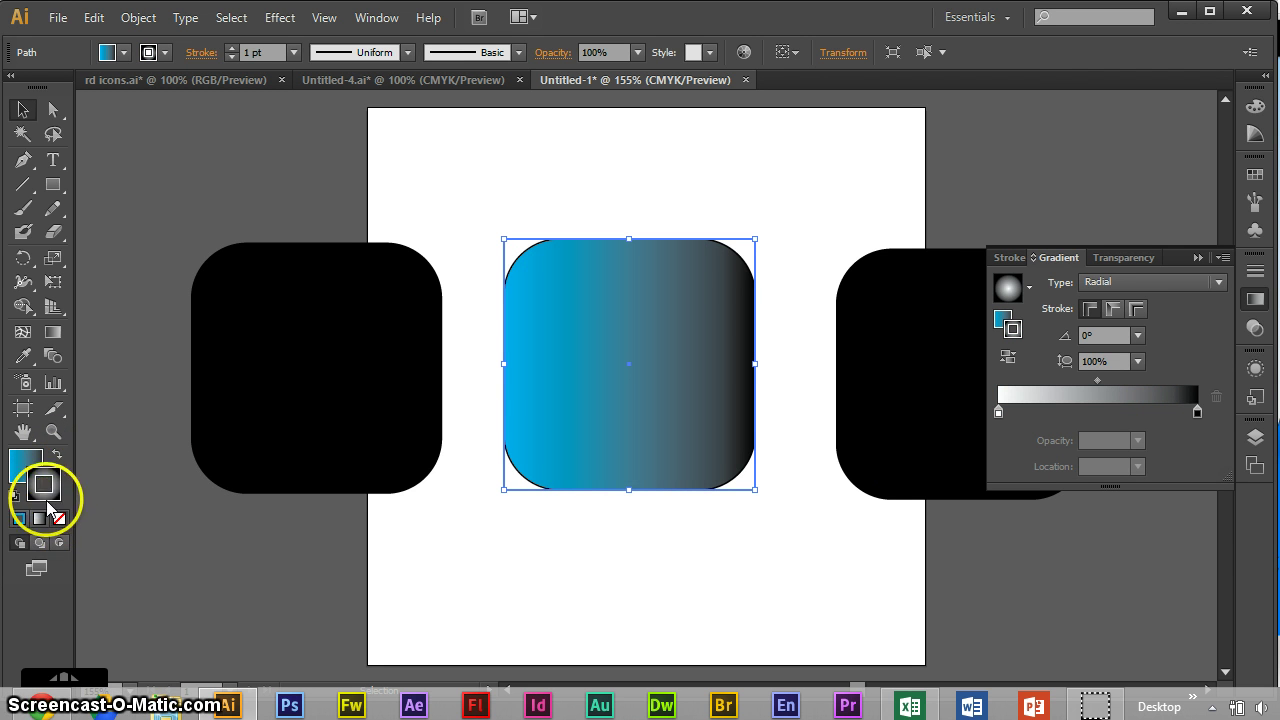
{"action": "left_click", "coordinate": [60, 519]}
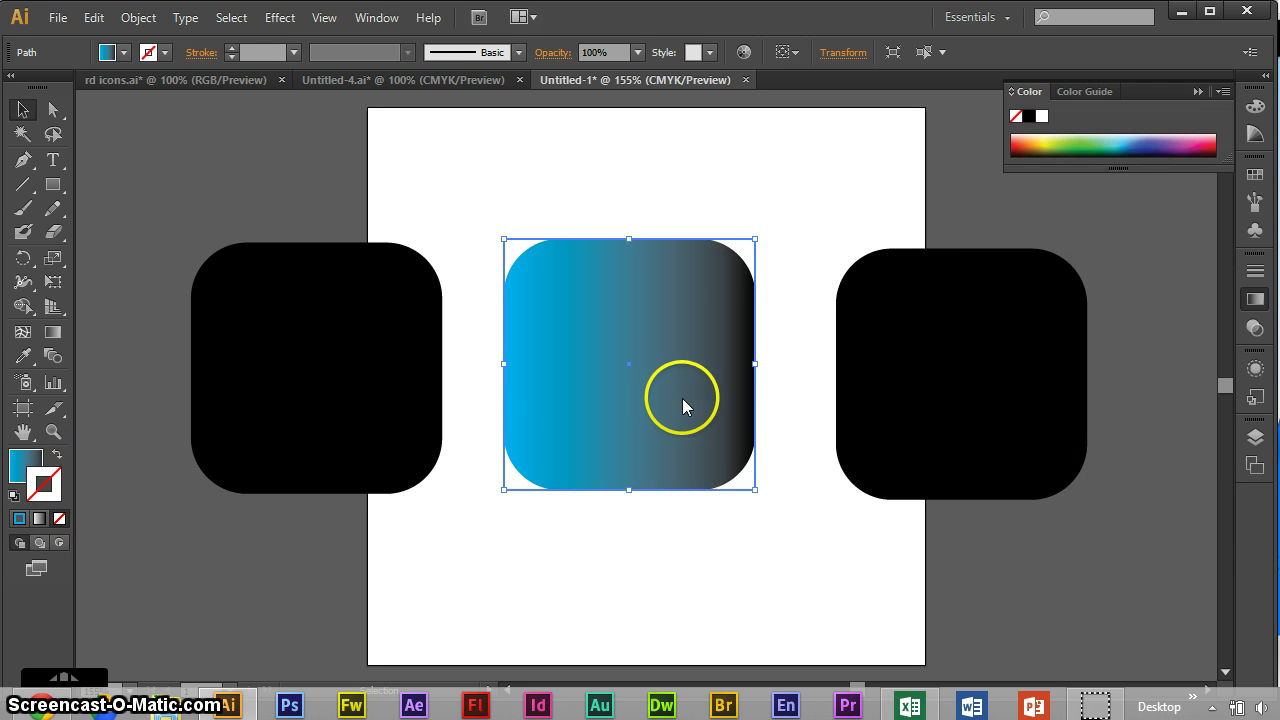
{"action": "key", "text": "x"}
- Make the end stop dark blue, set Radial, and move the midpoint to 73.65%
{"action": "left_click", "coordinate": [1255, 328]}
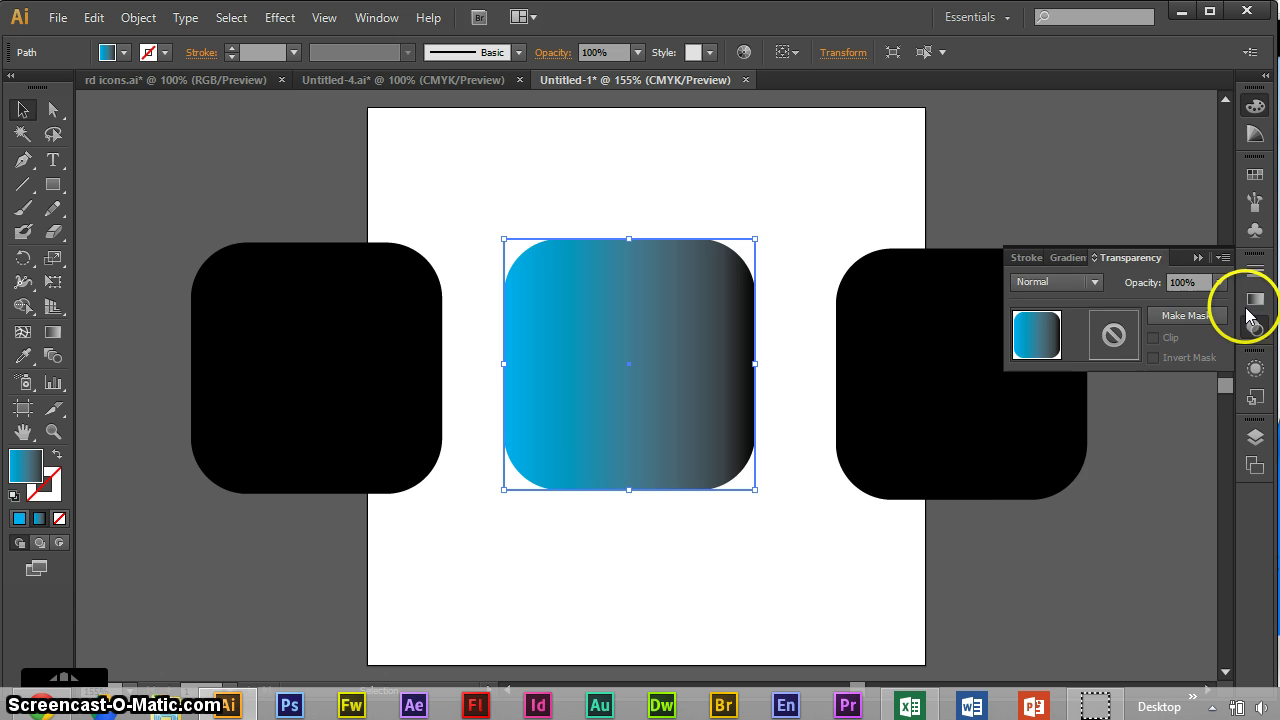
{"action": "left_click", "coordinate": [1255, 298]}
{"action": "left_click", "coordinate": [1197, 414]}
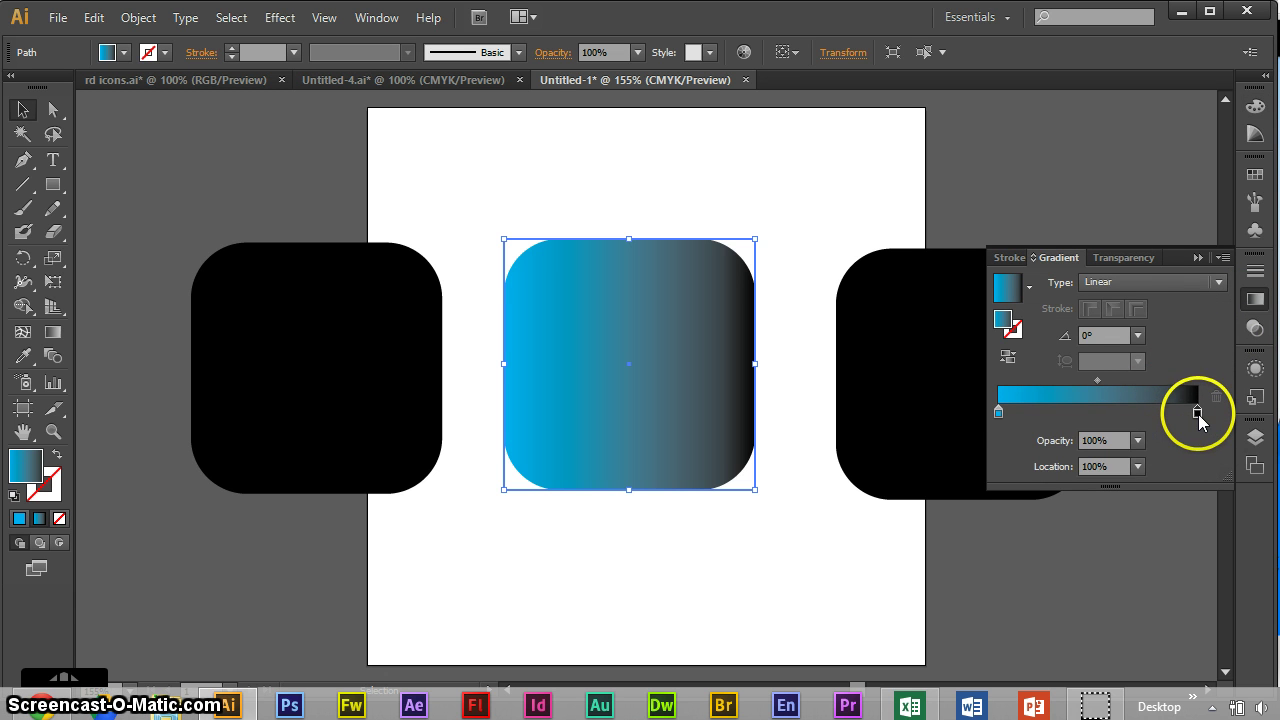
{"action": "double_click", "coordinate": [1197, 414]}
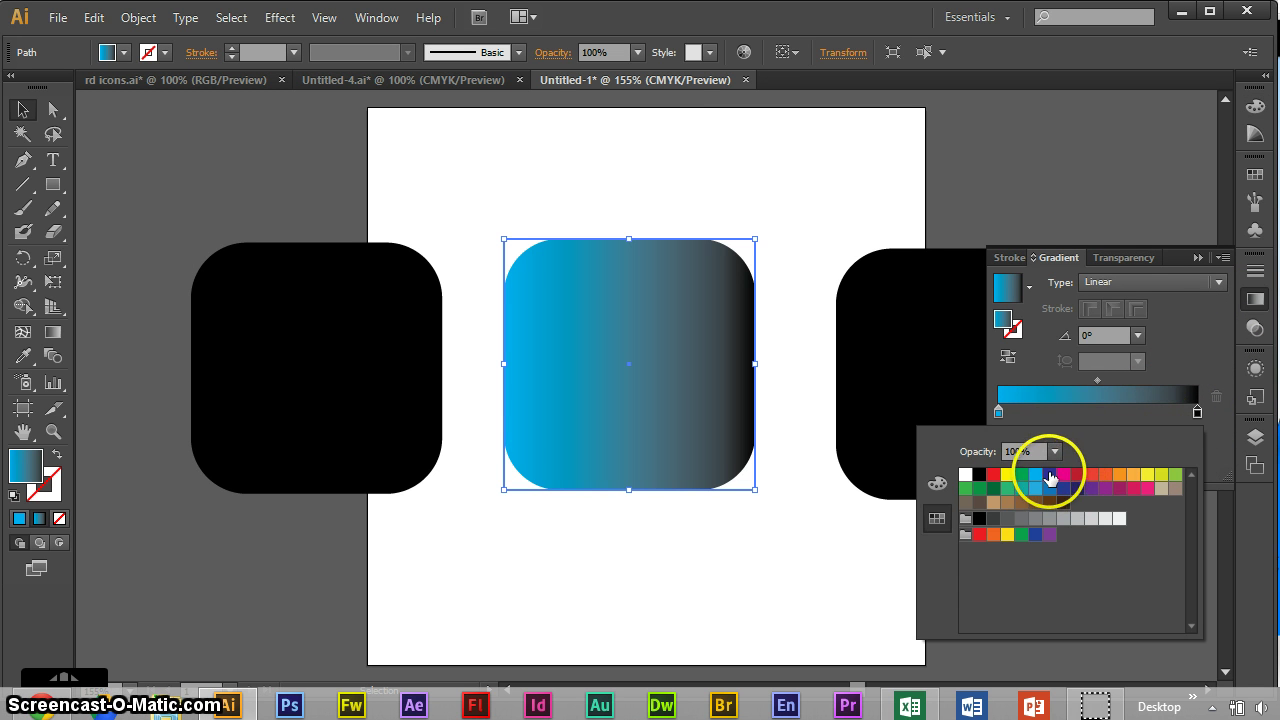
{"action": "left_click", "coordinate": [1049, 474]}
{"action": "left_click", "coordinate": [1137, 303]}
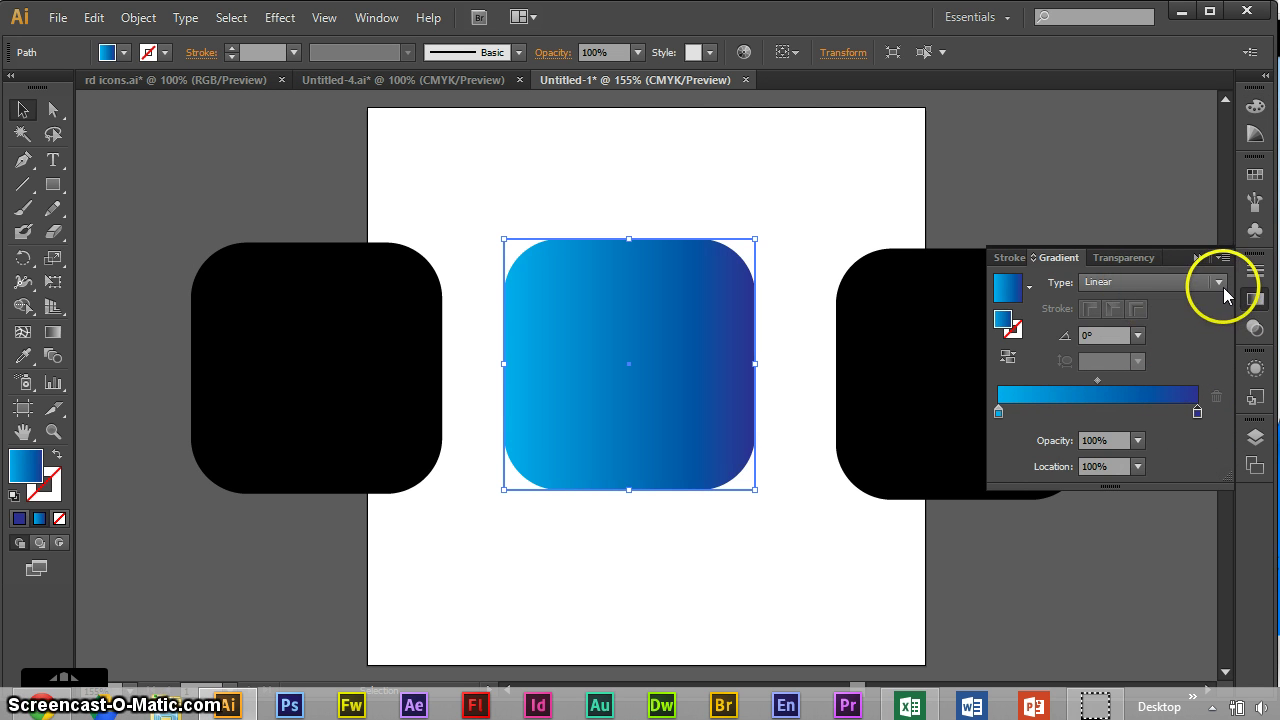
{"action": "left_click", "coordinate": [1160, 323]}
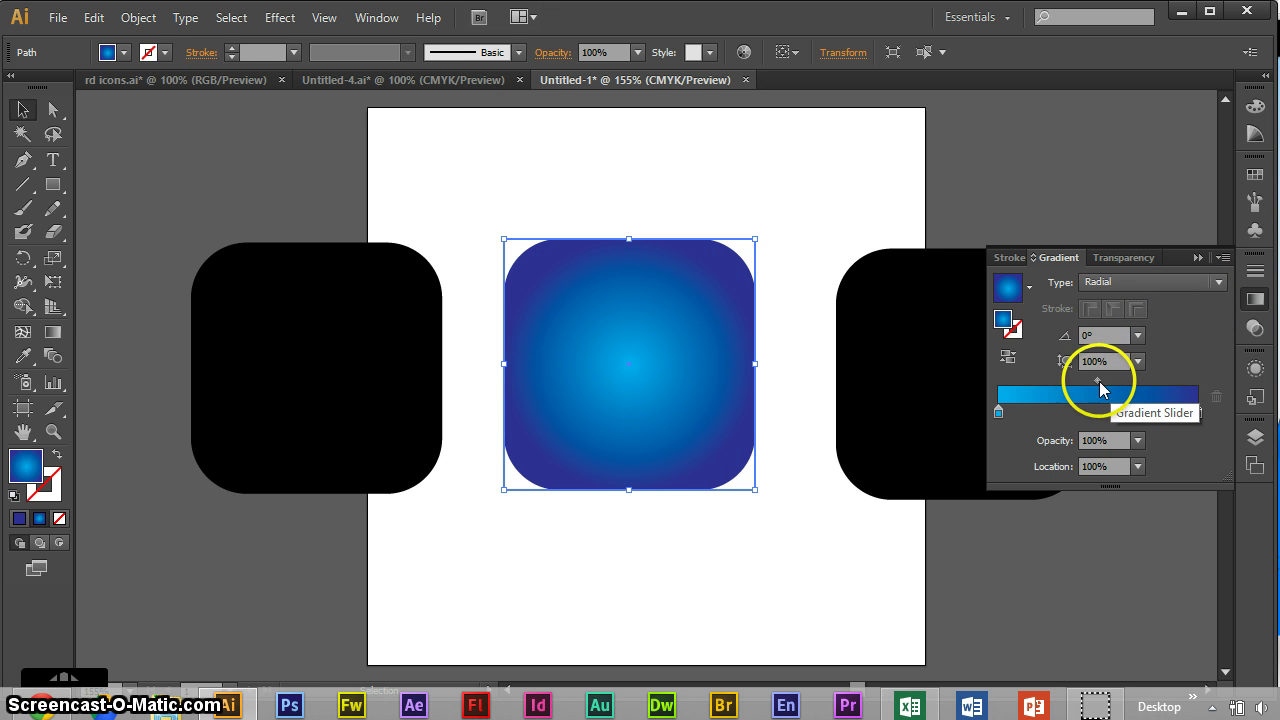
{"action": "left_click_drag", "start_coordinate": [1099, 381], "coordinate": [1146, 382]}
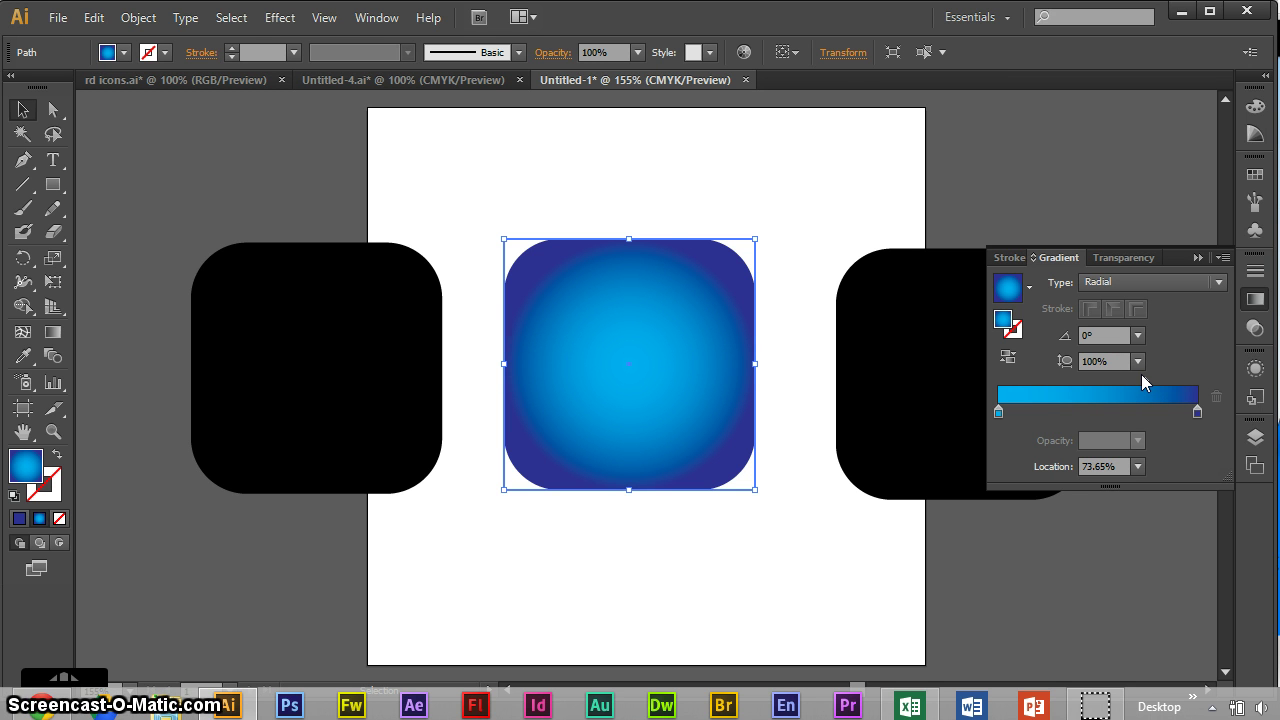
{"action": "left_click", "coordinate": [368, 86]}
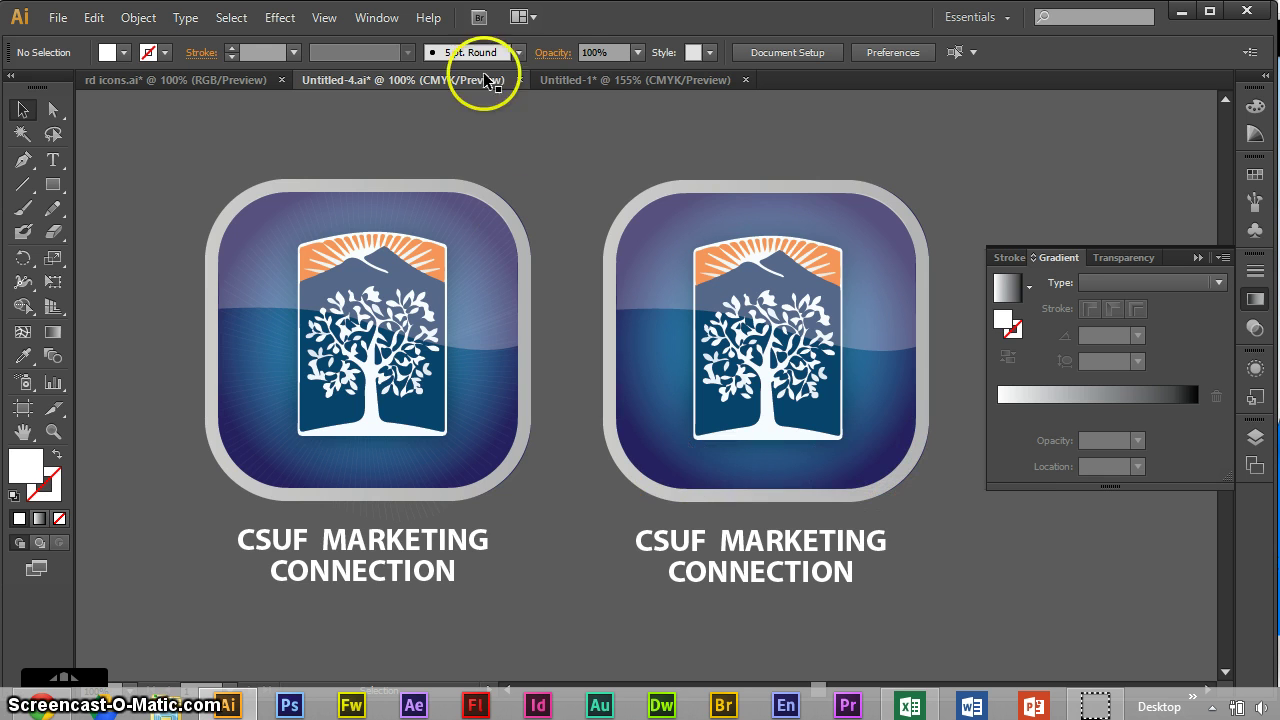
{"action": "left_click", "coordinate": [591, 79]}
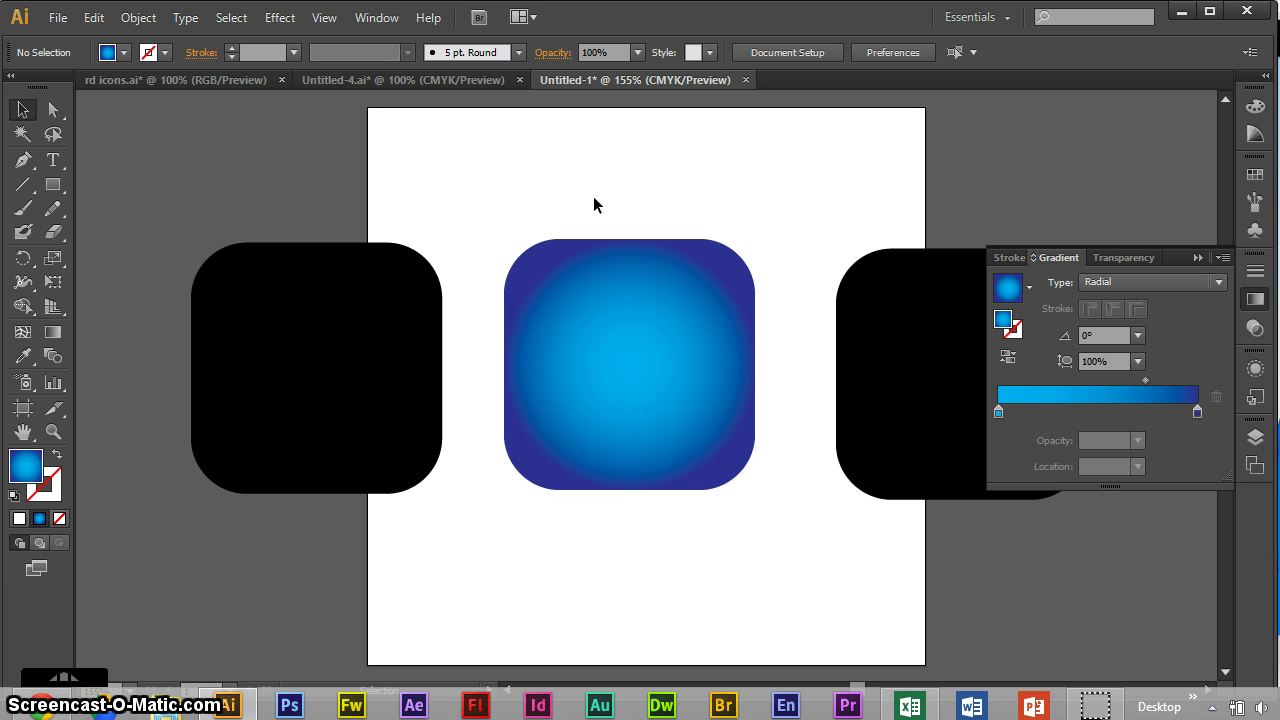
- Turn the left black square into an outline-only shape with an 8 pt stroke
{"action": "left_click", "coordinate": [582, 388]}
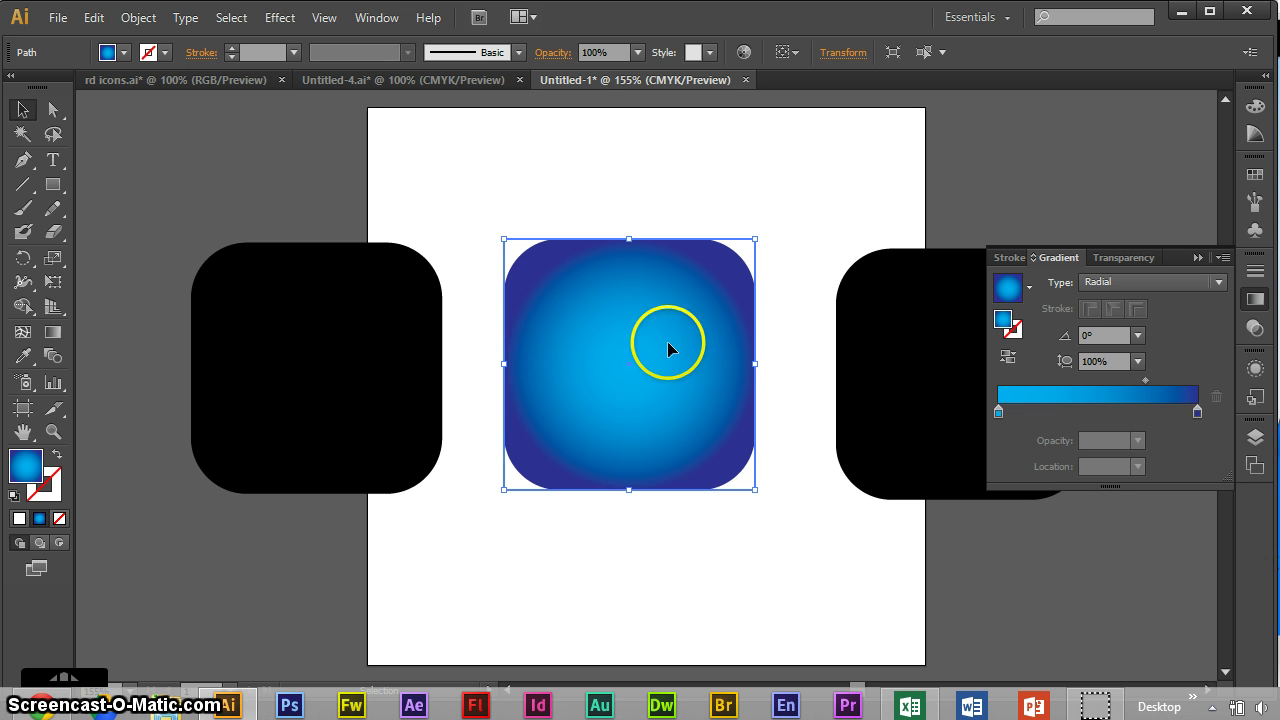
{"action": "left_click", "coordinate": [241, 381]}
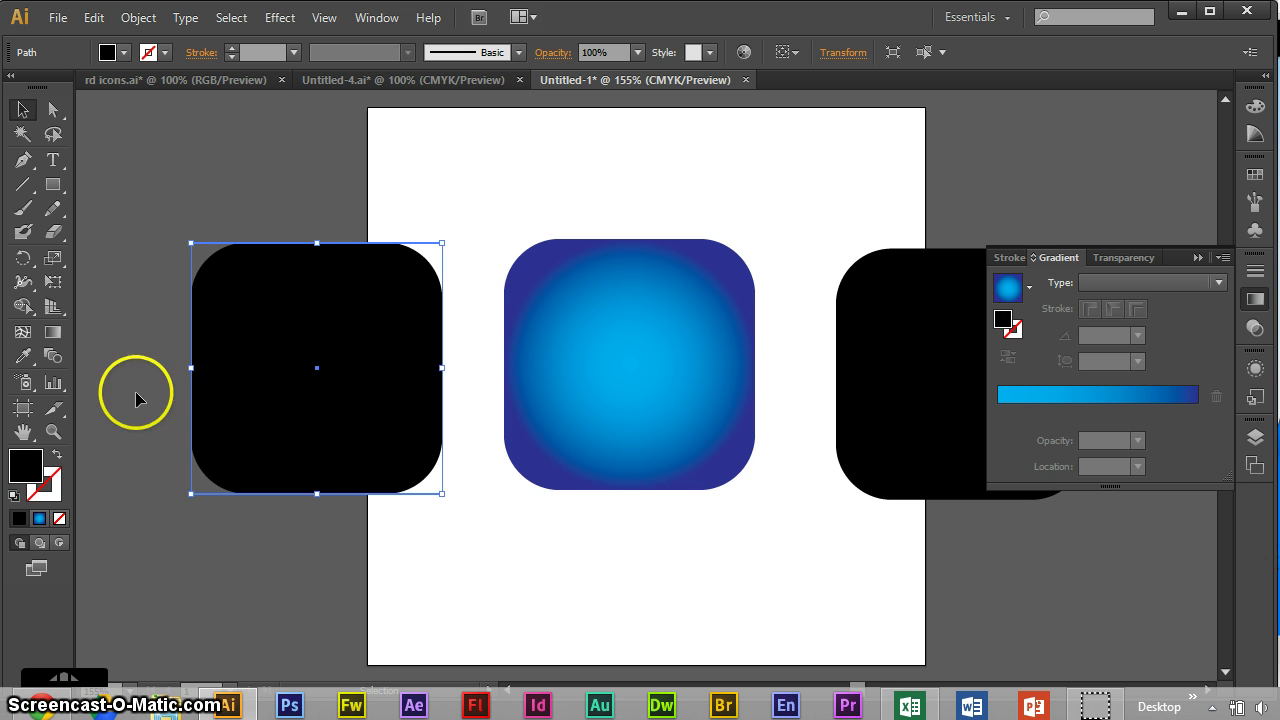
{"action": "key", "text": "shift+x"}
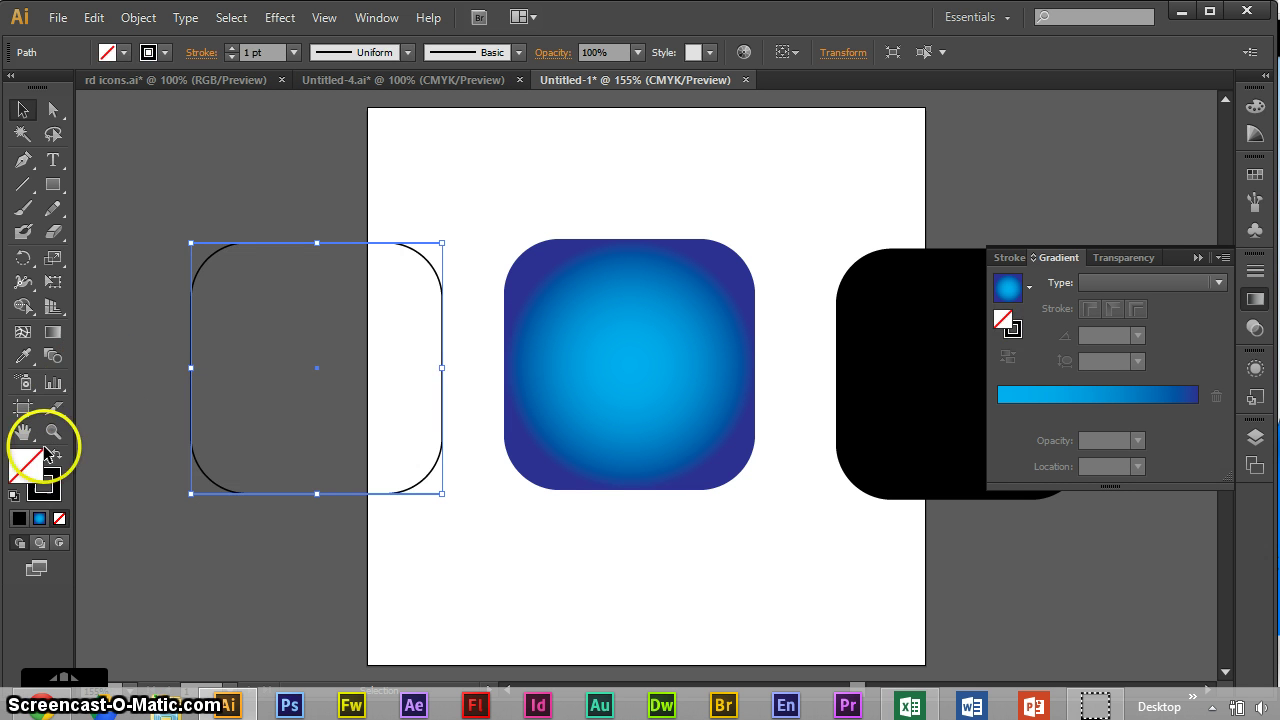
{"action": "left_click", "coordinate": [233, 46]}
{"action": "left_click", "coordinate": [233, 46]}
{"action": "left_click", "coordinate": [233, 46]}
{"action": "left_click", "coordinate": [233, 46]}
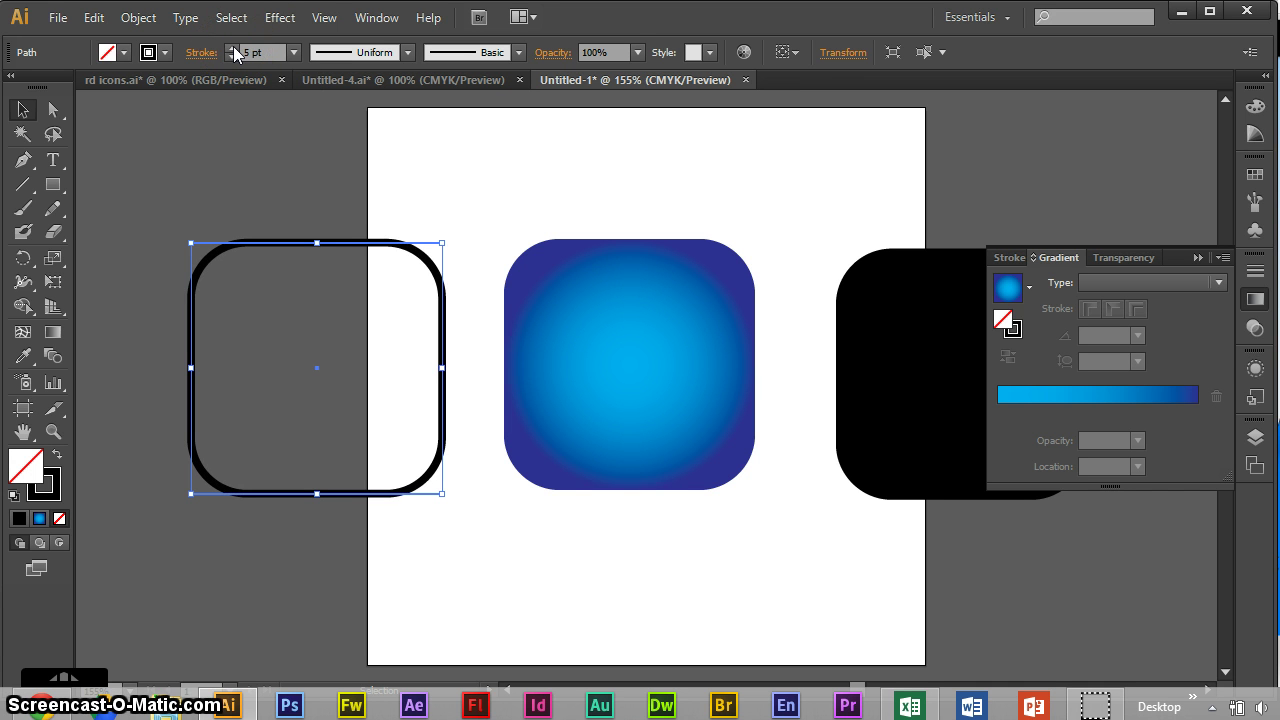
{"action": "left_click", "coordinate": [233, 46]}
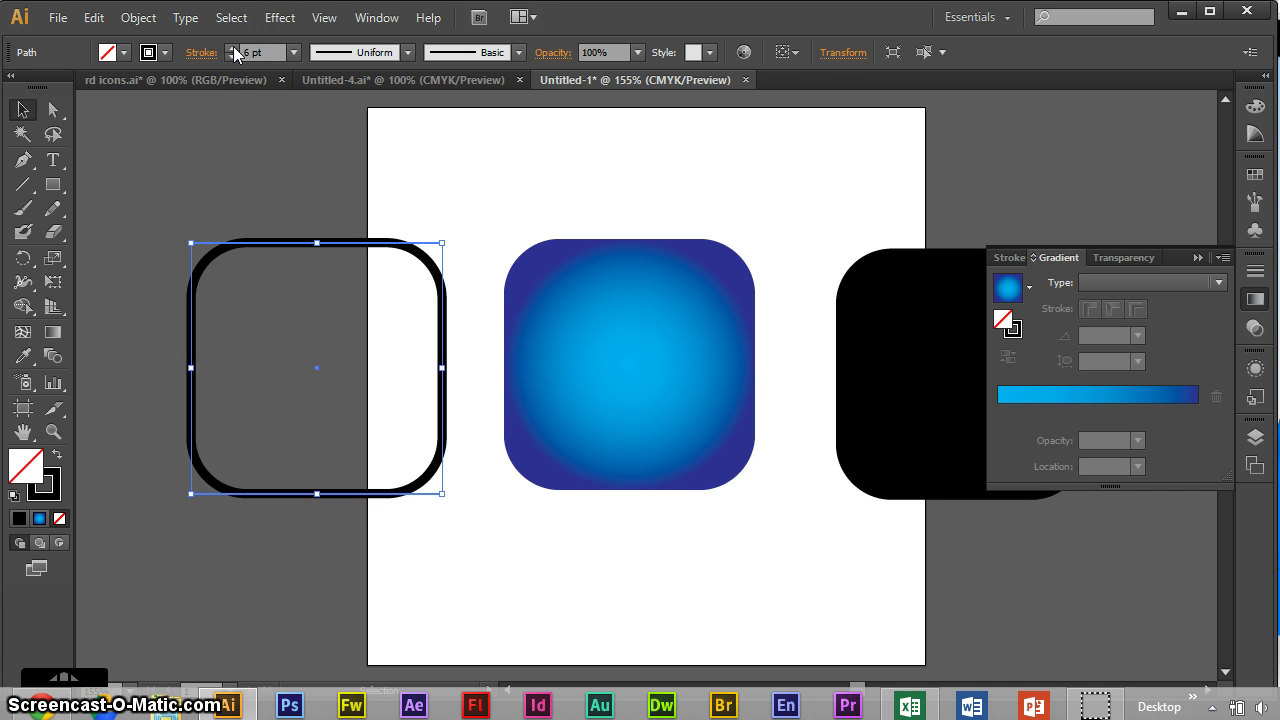
{"action": "left_click", "coordinate": [233, 46]}
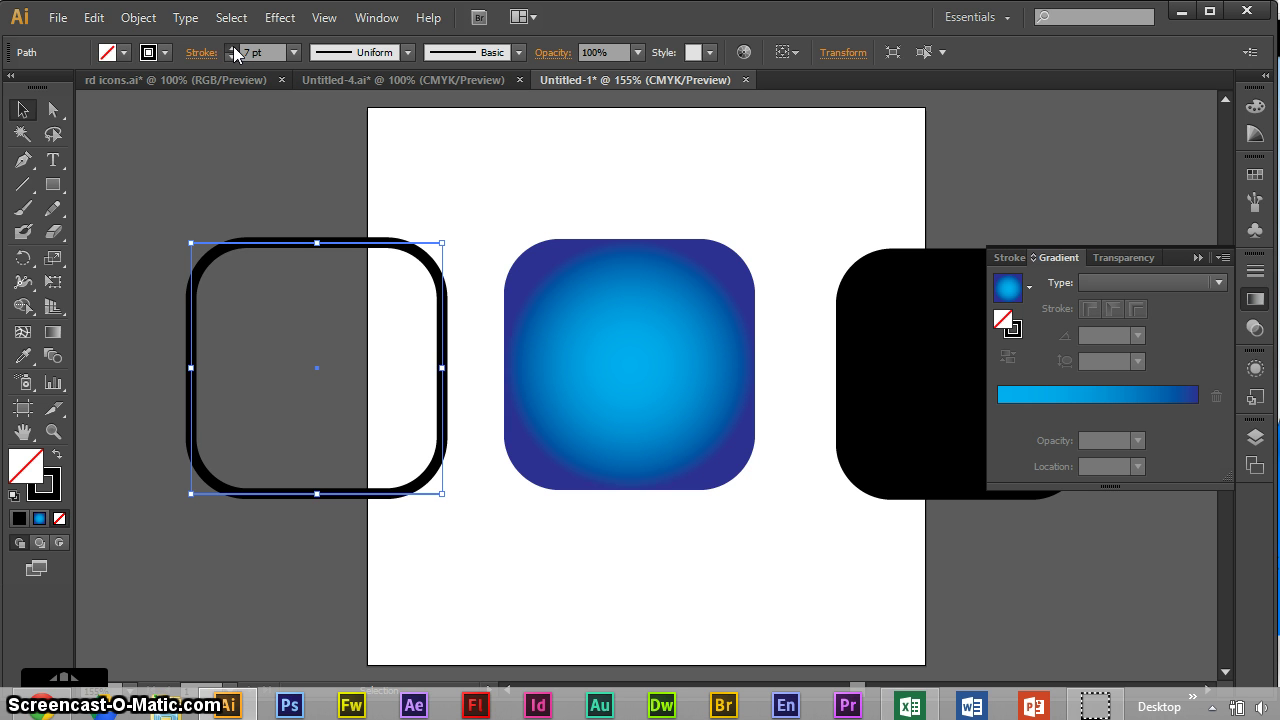
{"action": "left_click", "coordinate": [233, 46]}
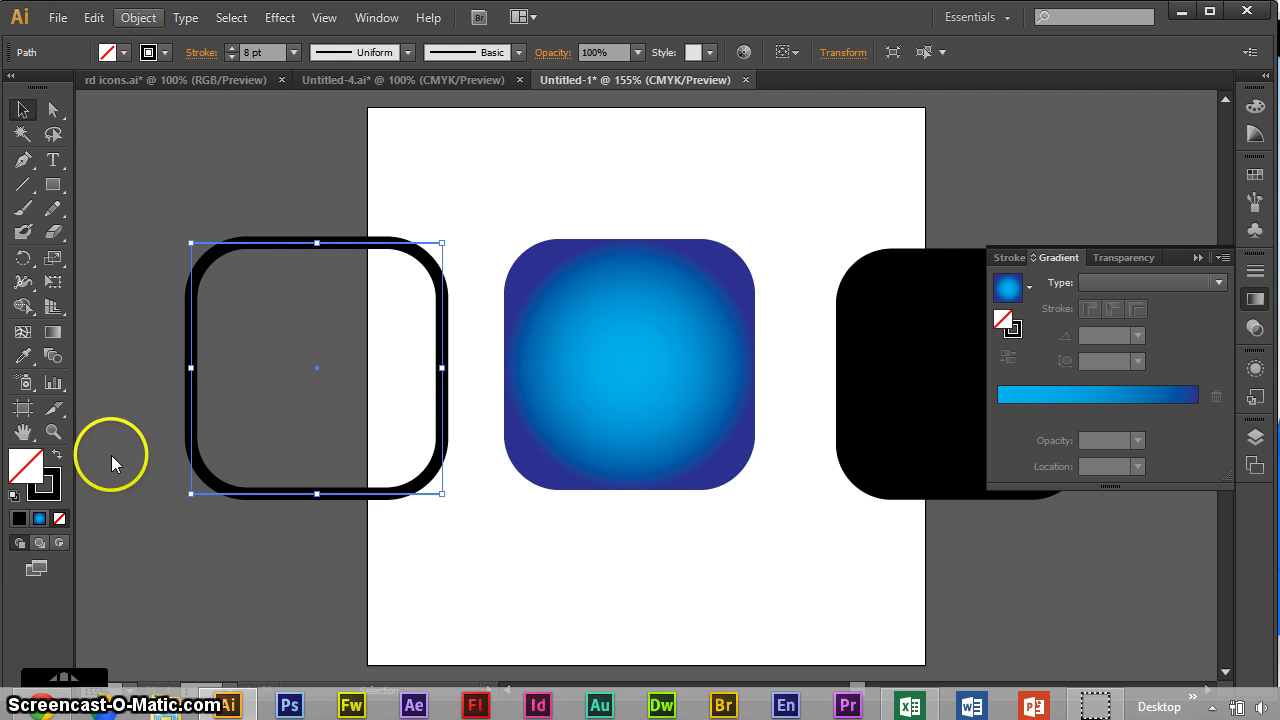
- Expand the outline's appearance, then open Object > Expand with Fill and Stroke checked
{"action": "left_click", "coordinate": [139, 20]}
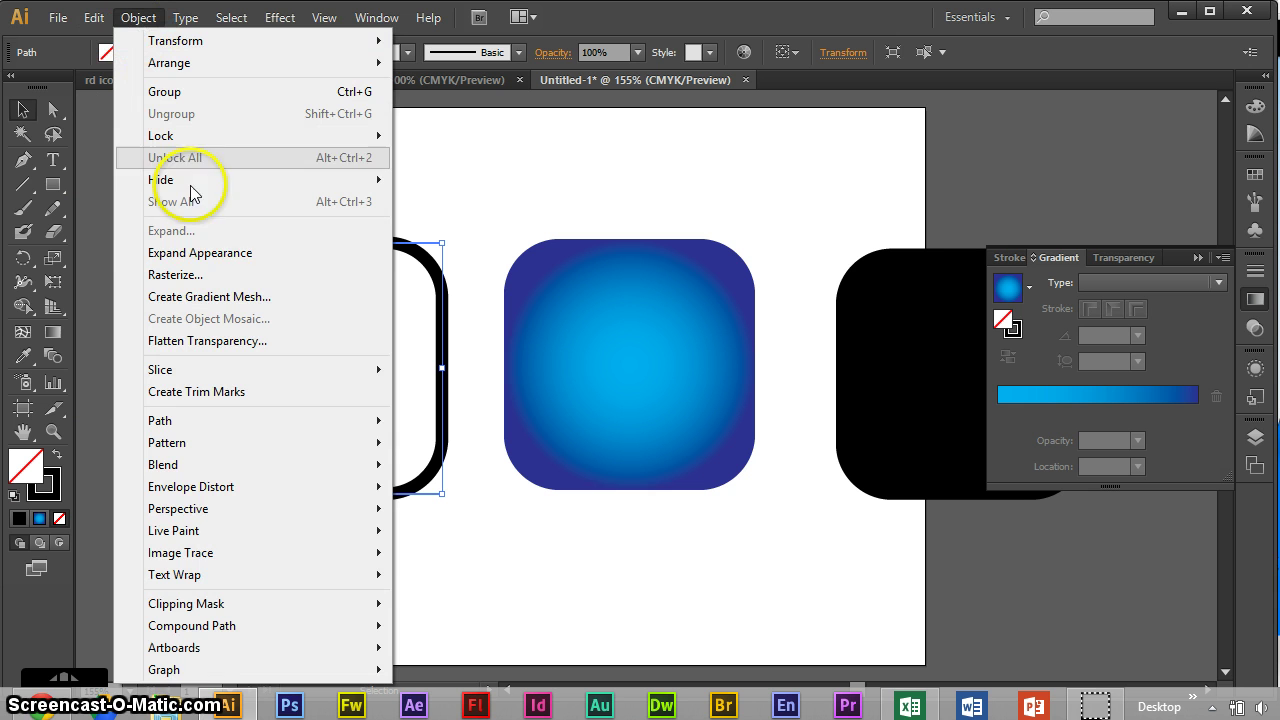
{"action": "left_click", "coordinate": [197, 253]}
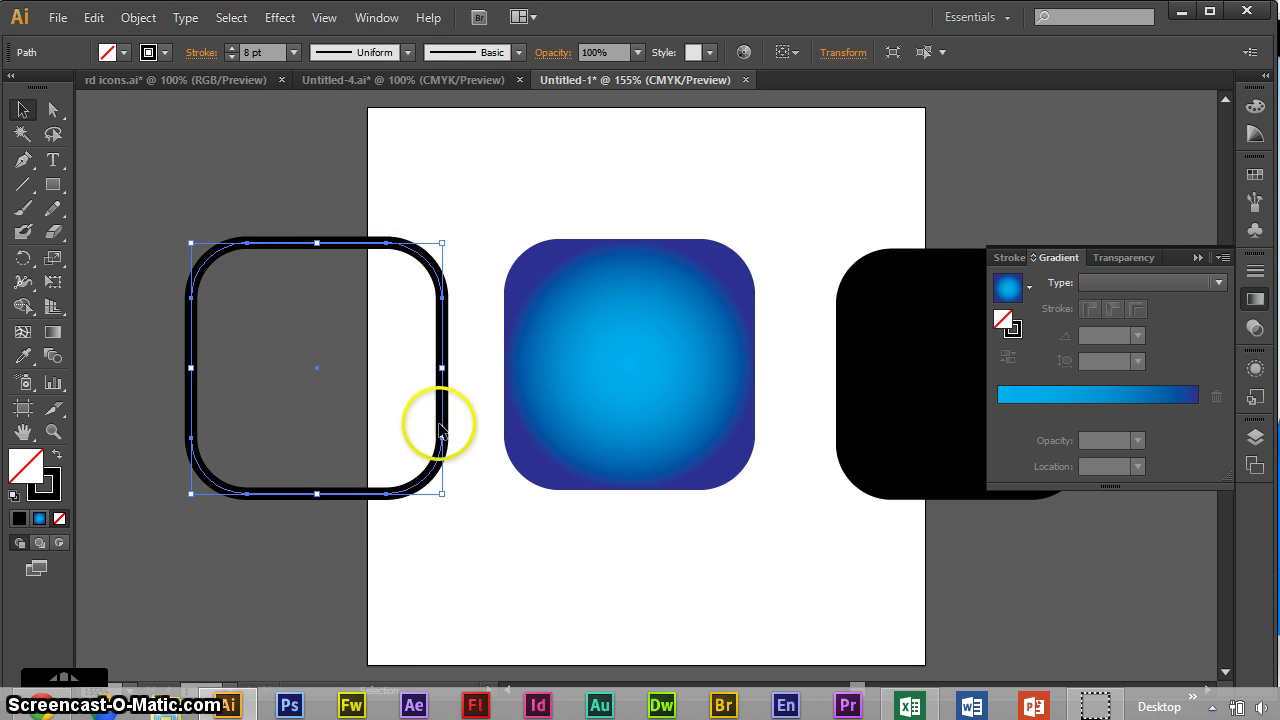
{"action": "left_click", "coordinate": [138, 18]}
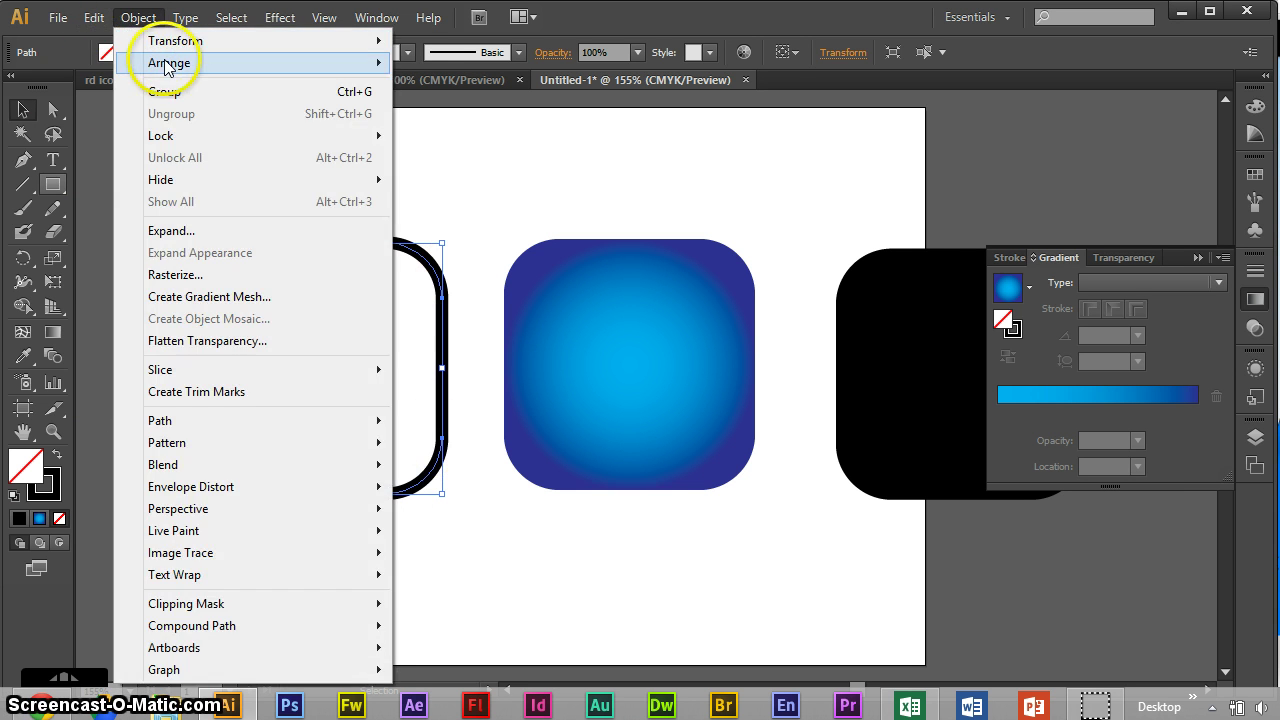
{"action": "mouse_move", "coordinate": [162, 66]}
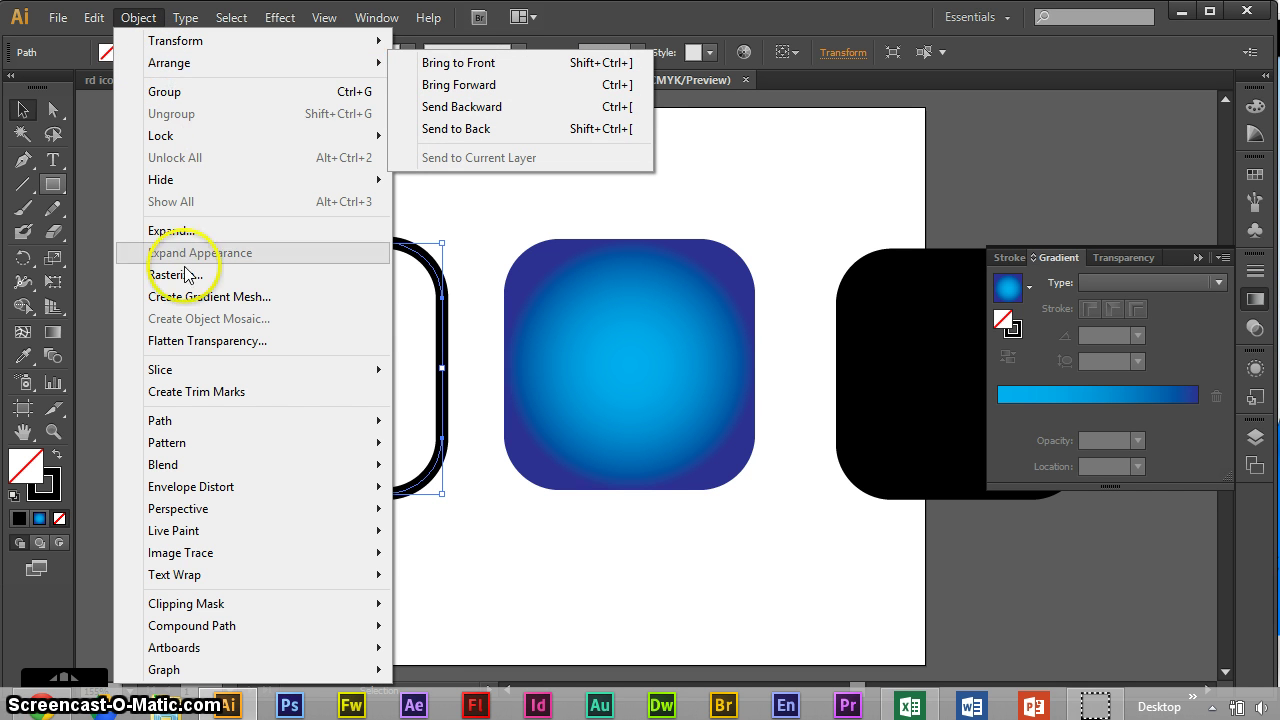
{"action": "left_click", "coordinate": [194, 234]}
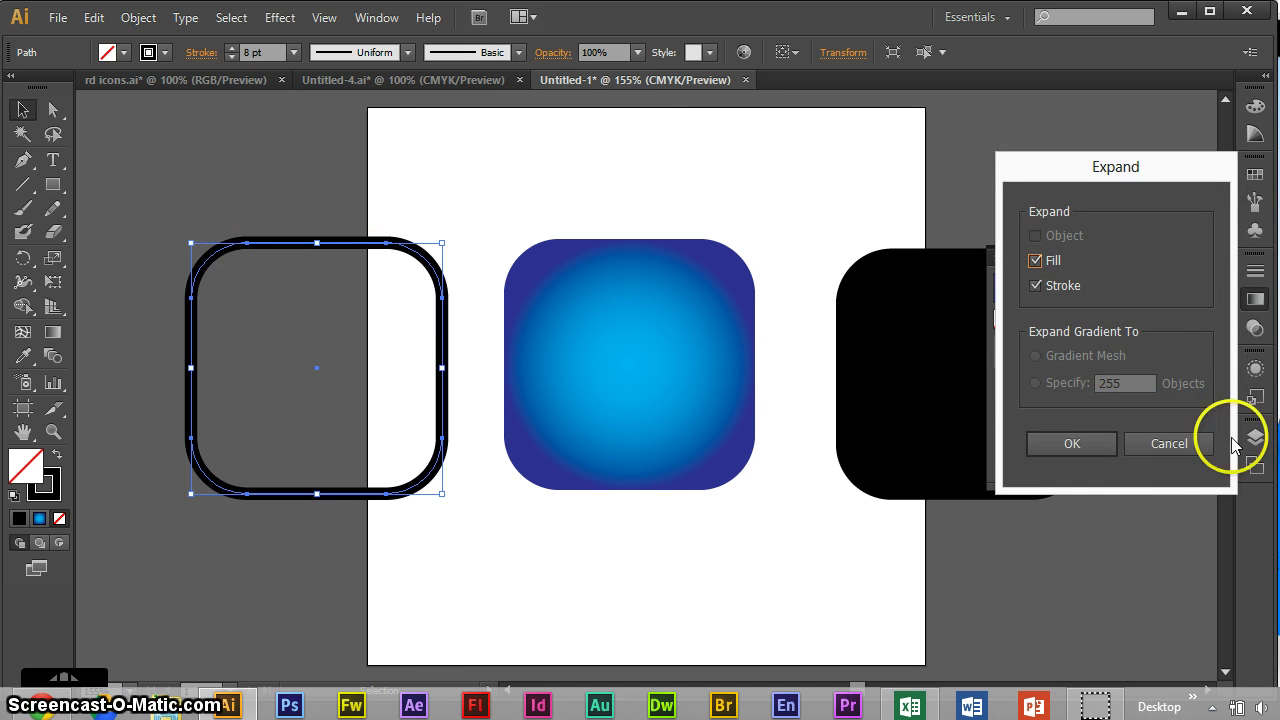
- Confirm the expand, place the ring over the blue square, and give it a linear gradient
{"action": "left_click", "coordinate": [1072, 444]}
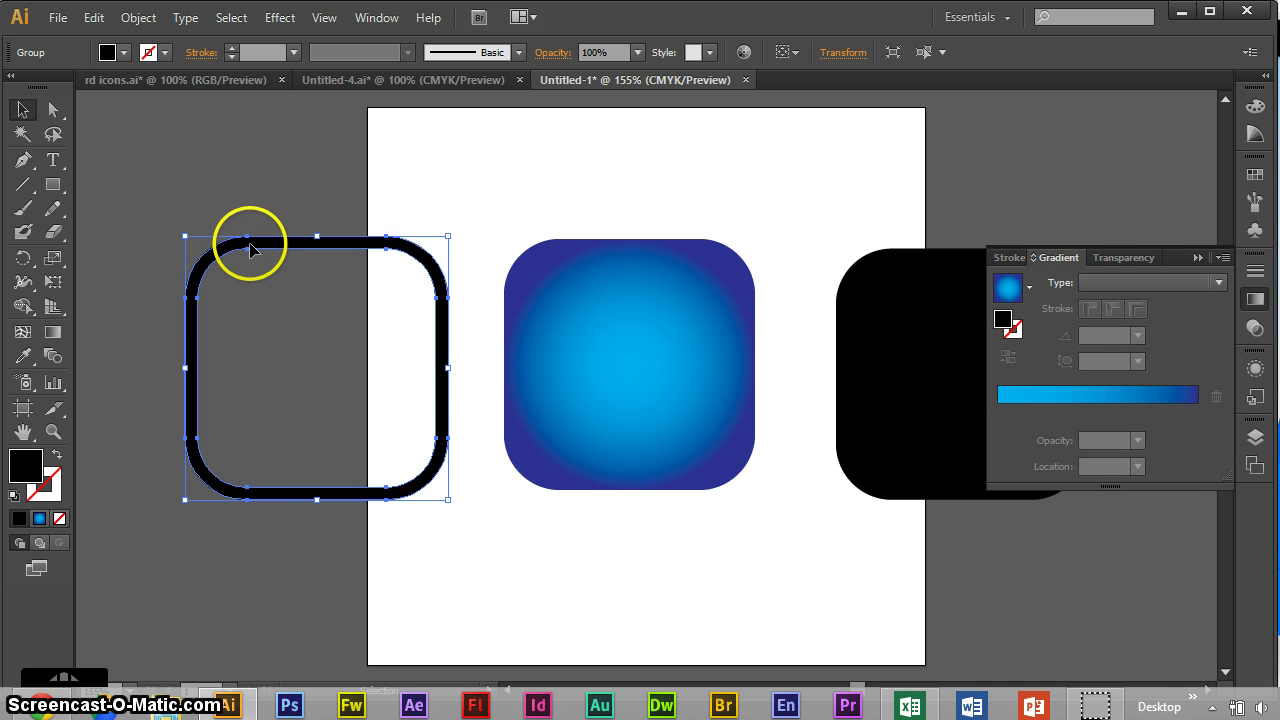
{"action": "left_click_drag", "start_coordinate": [250, 249], "coordinate": [564, 240]}
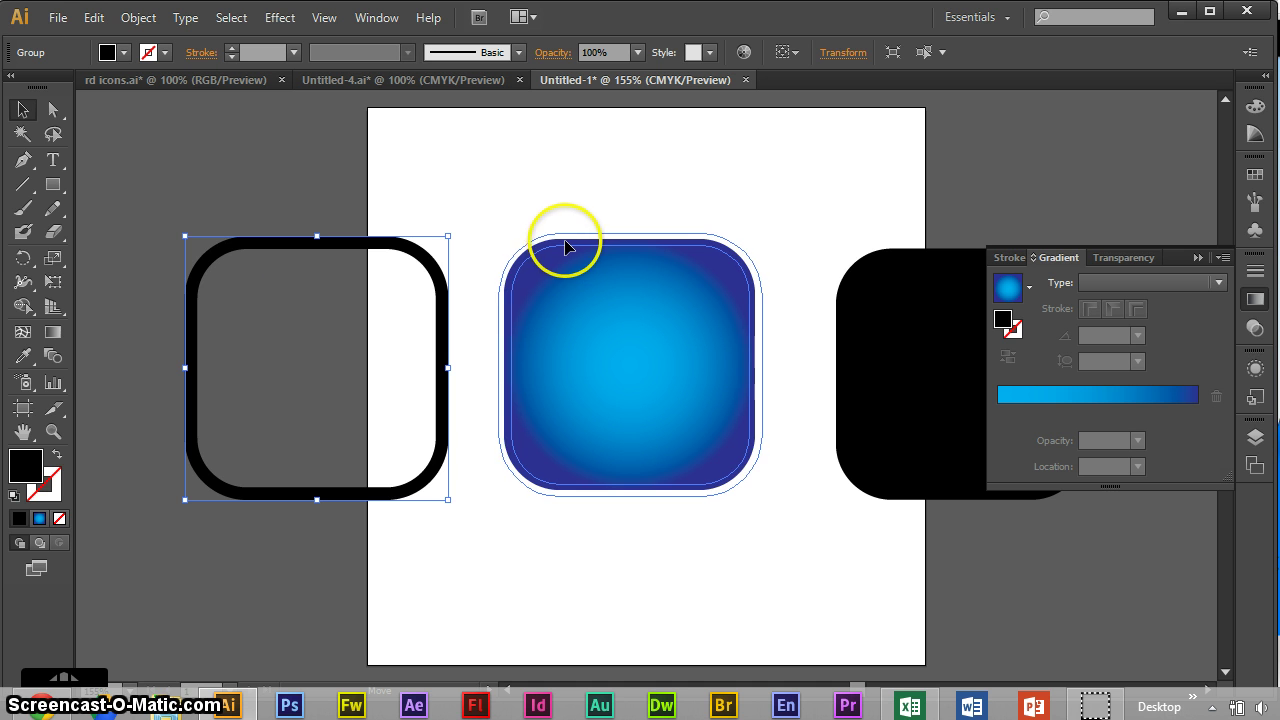
{"action": "left_click_drag", "start_coordinate": [565, 246], "coordinate": [566, 250]}
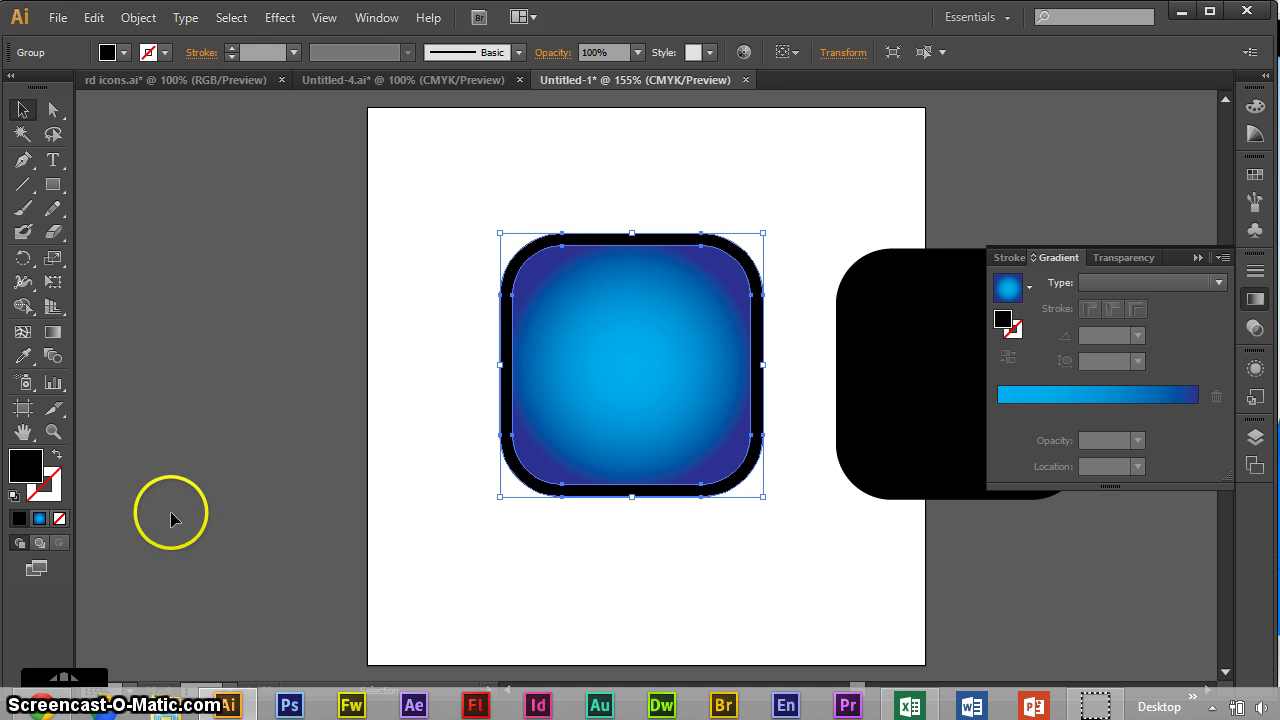
{"action": "left_click", "coordinate": [38, 520]}
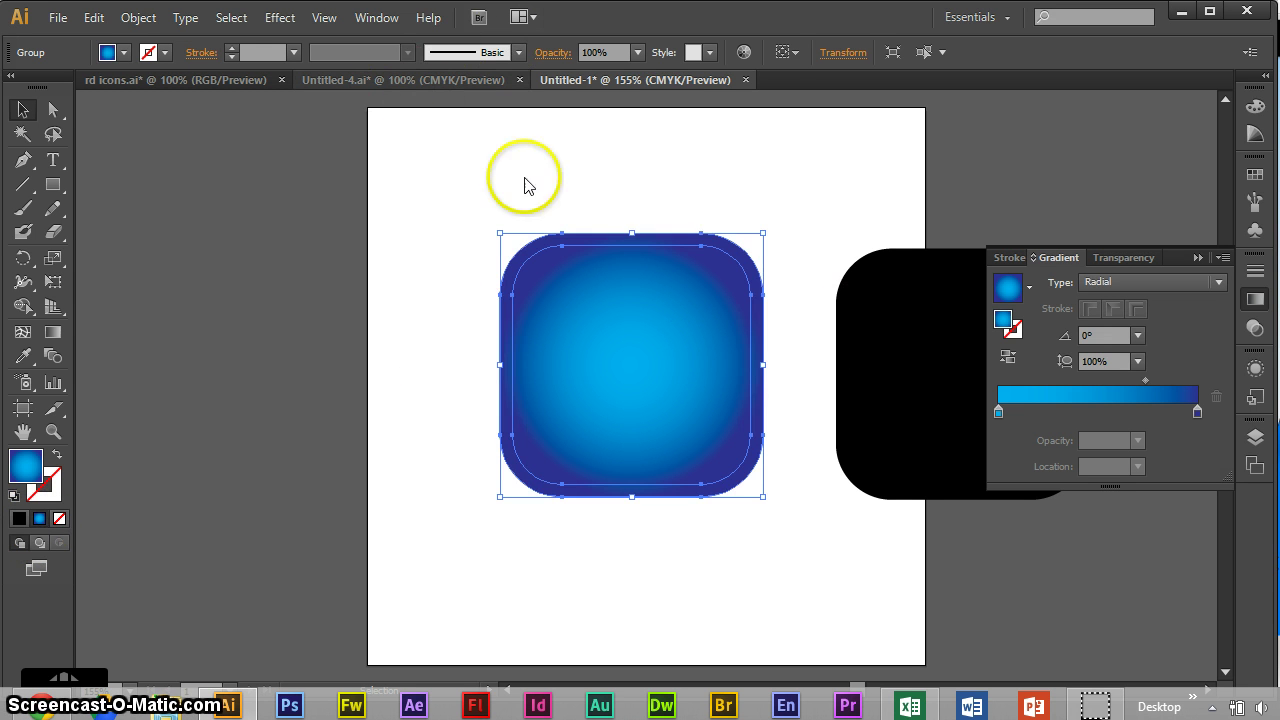
{"action": "left_click", "coordinate": [1088, 282]}
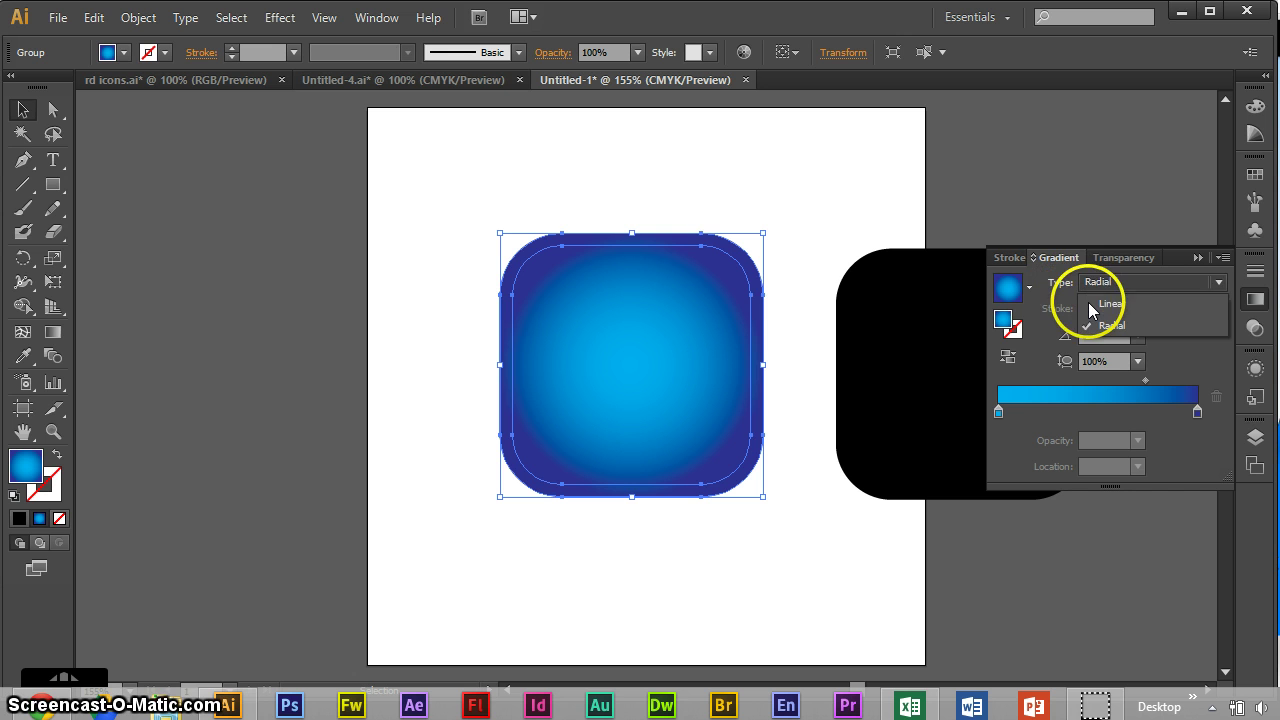
{"action": "left_click", "coordinate": [1100, 304]}
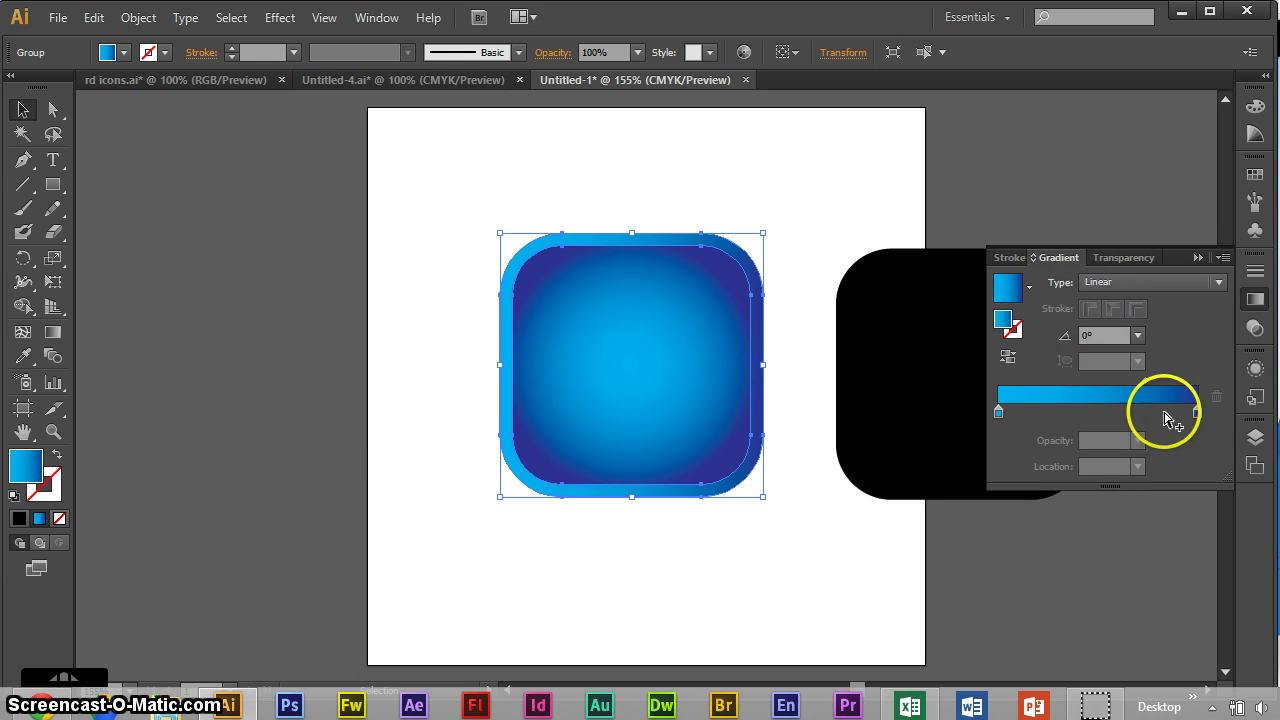
- Set the ring's gradient stops to dark grey and light grey, with the midpoint at 80.54%
{"action": "left_click", "coordinate": [1198, 412]}
{"action": "double_click", "coordinate": [1198, 412]}
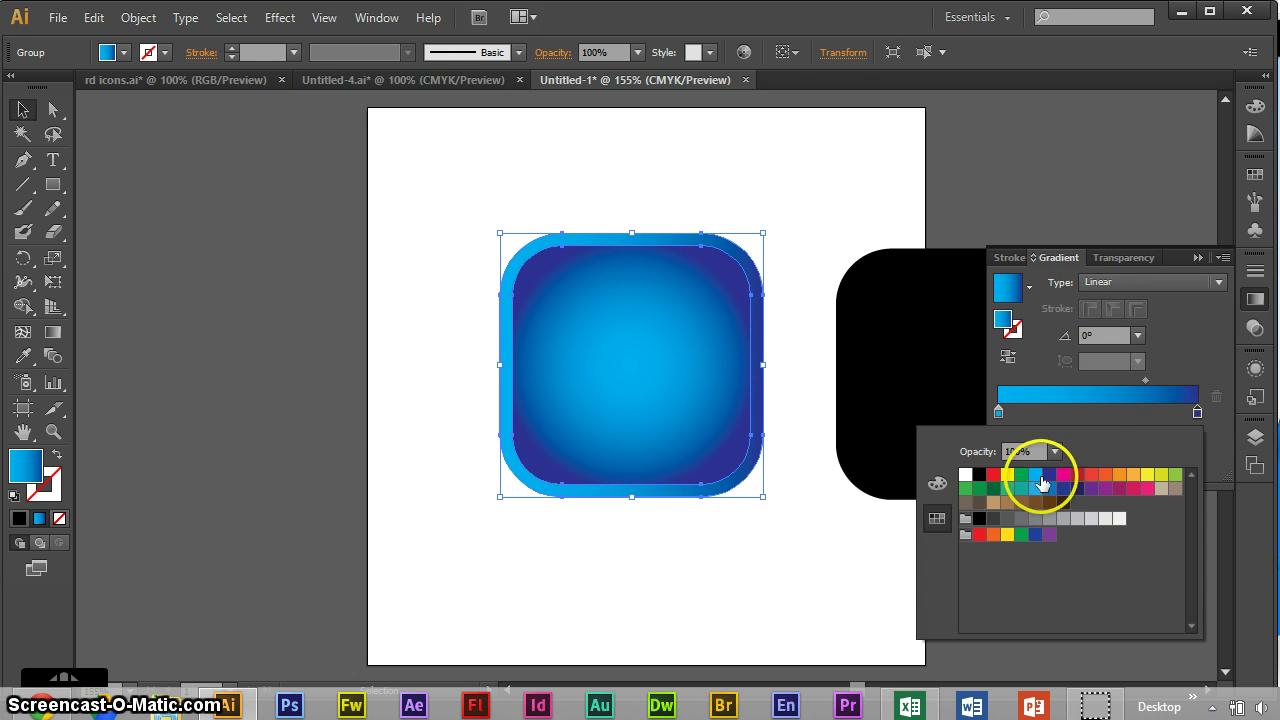
{"action": "left_click", "coordinate": [1091, 518]}
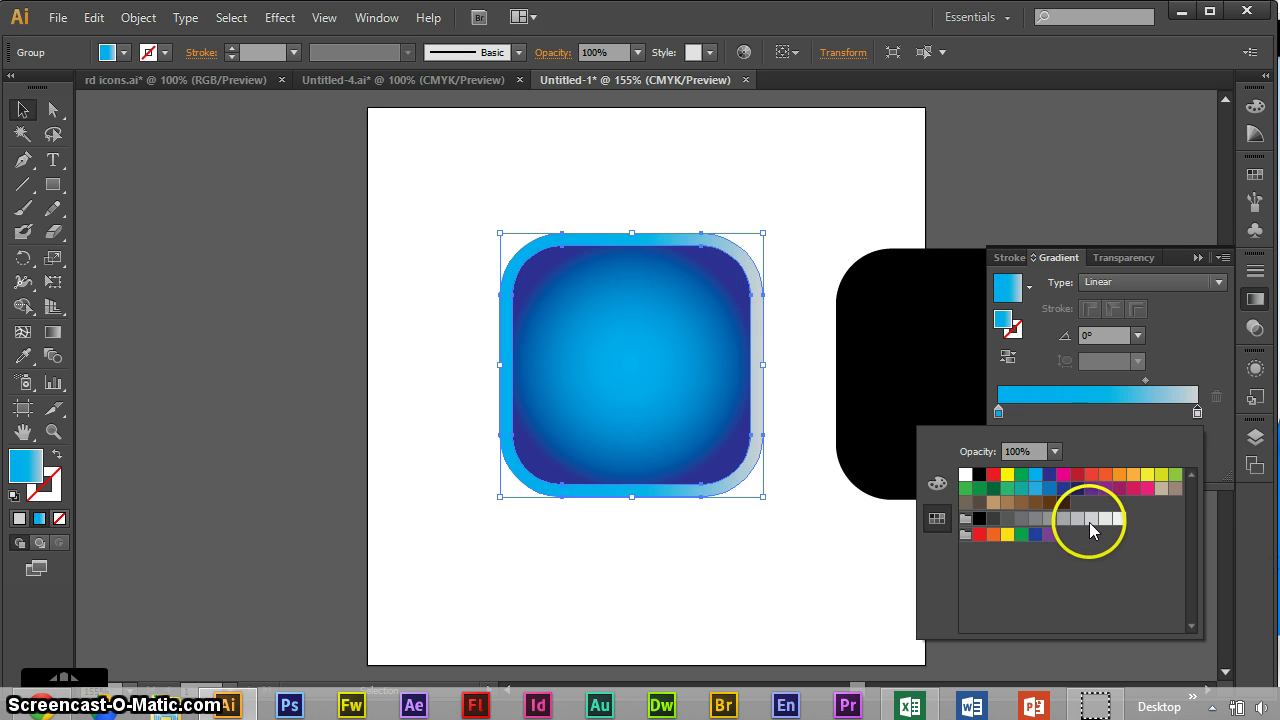
{"action": "left_click", "coordinate": [999, 411]}
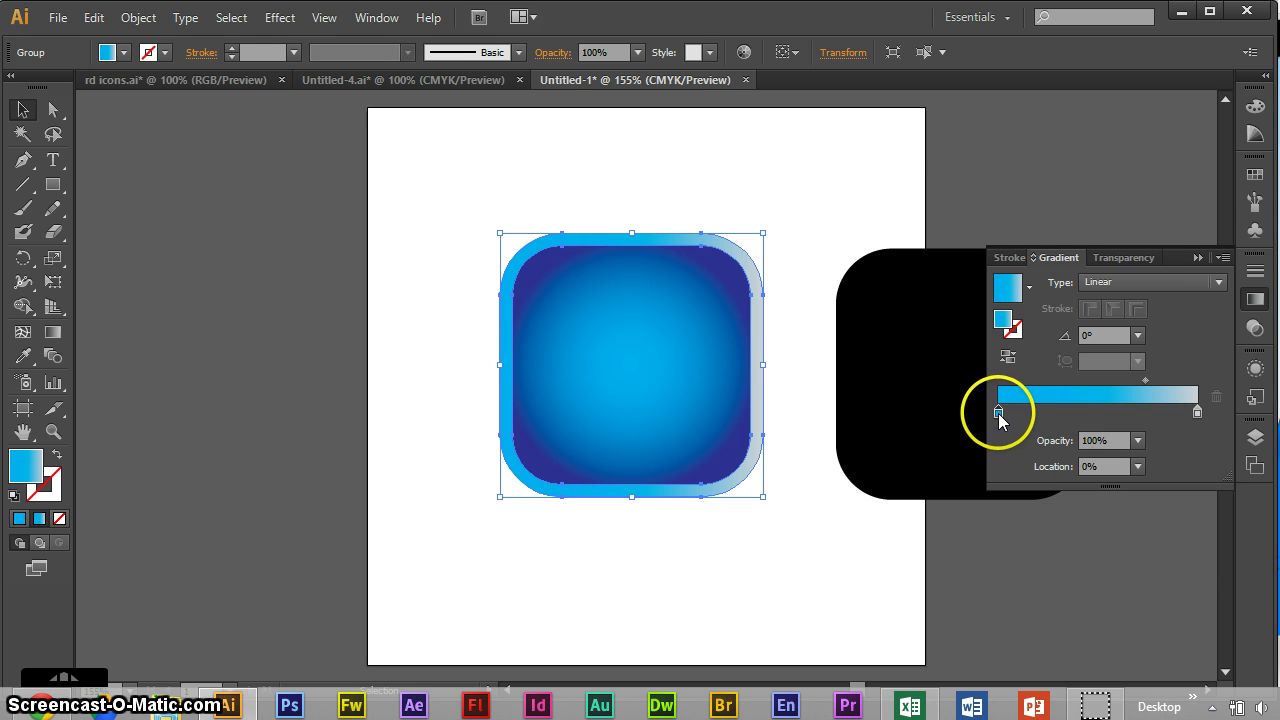
{"action": "double_click", "coordinate": [998, 412]}
{"action": "left_click", "coordinate": [1035, 519]}
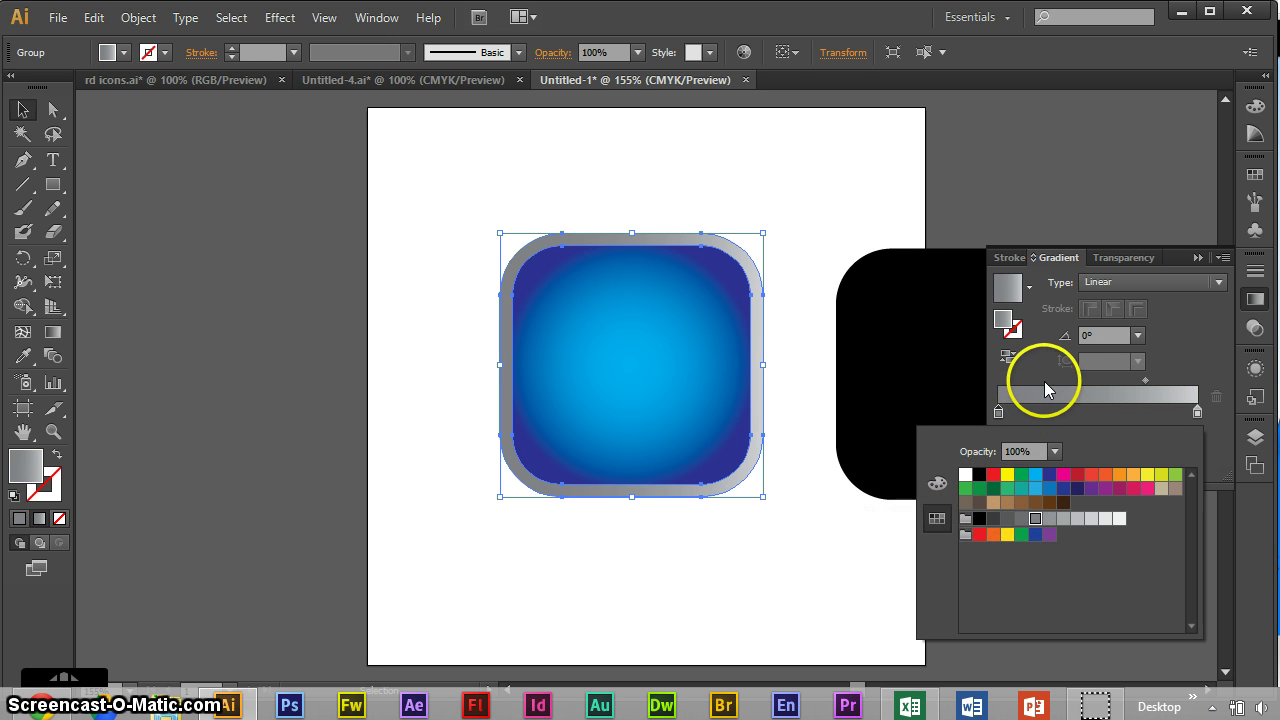
{"action": "left_click", "coordinate": [641, 512]}
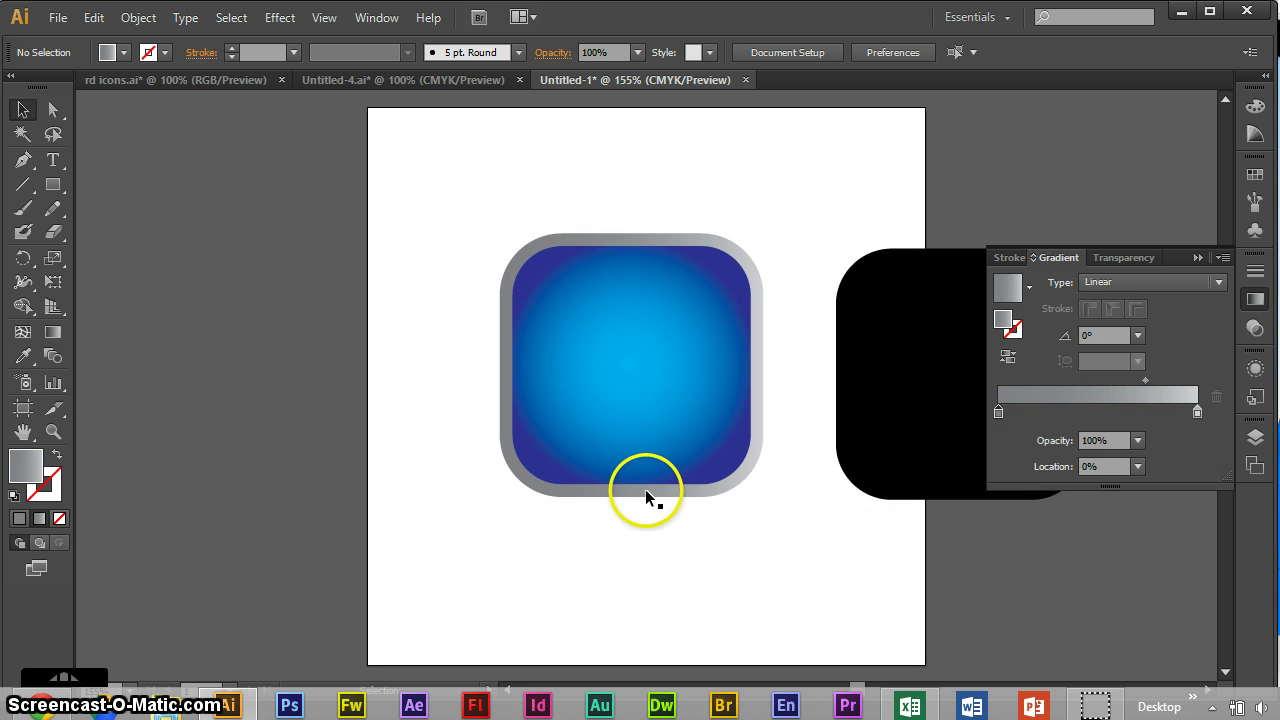
{"action": "left_click", "coordinate": [607, 488]}
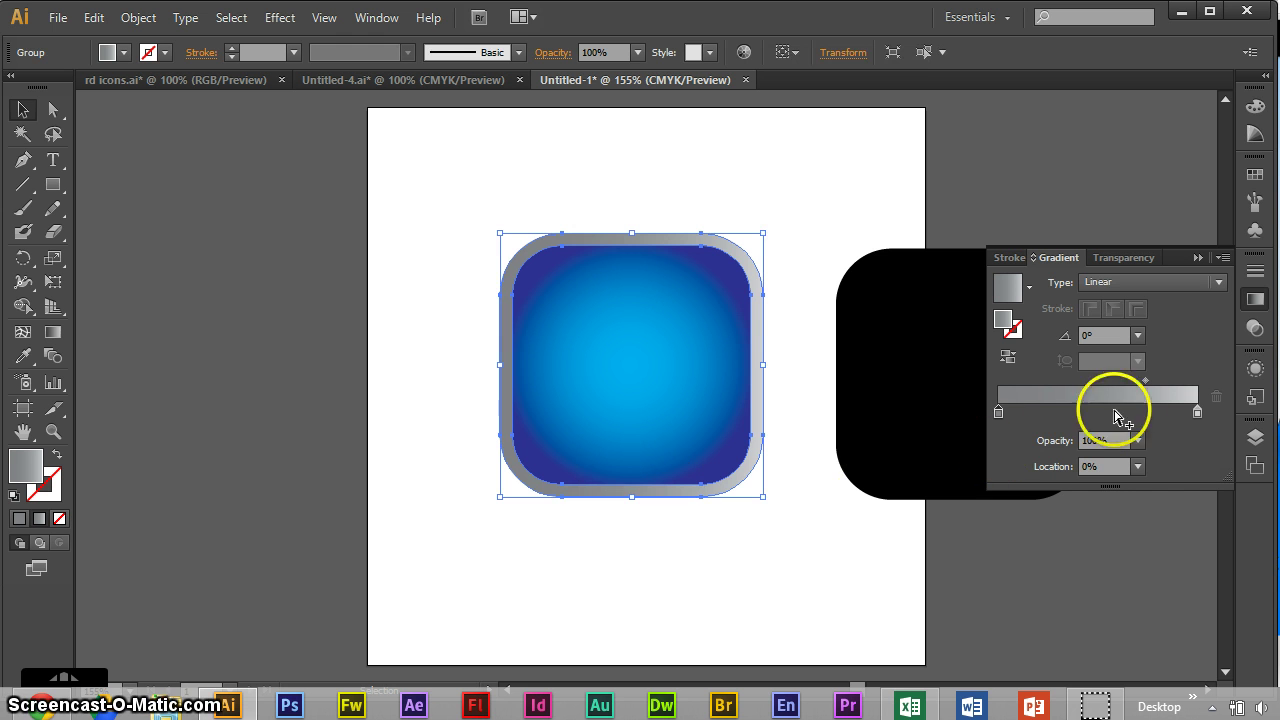
{"action": "left_click_drag", "start_coordinate": [1145, 381], "coordinate": [1158, 385]}
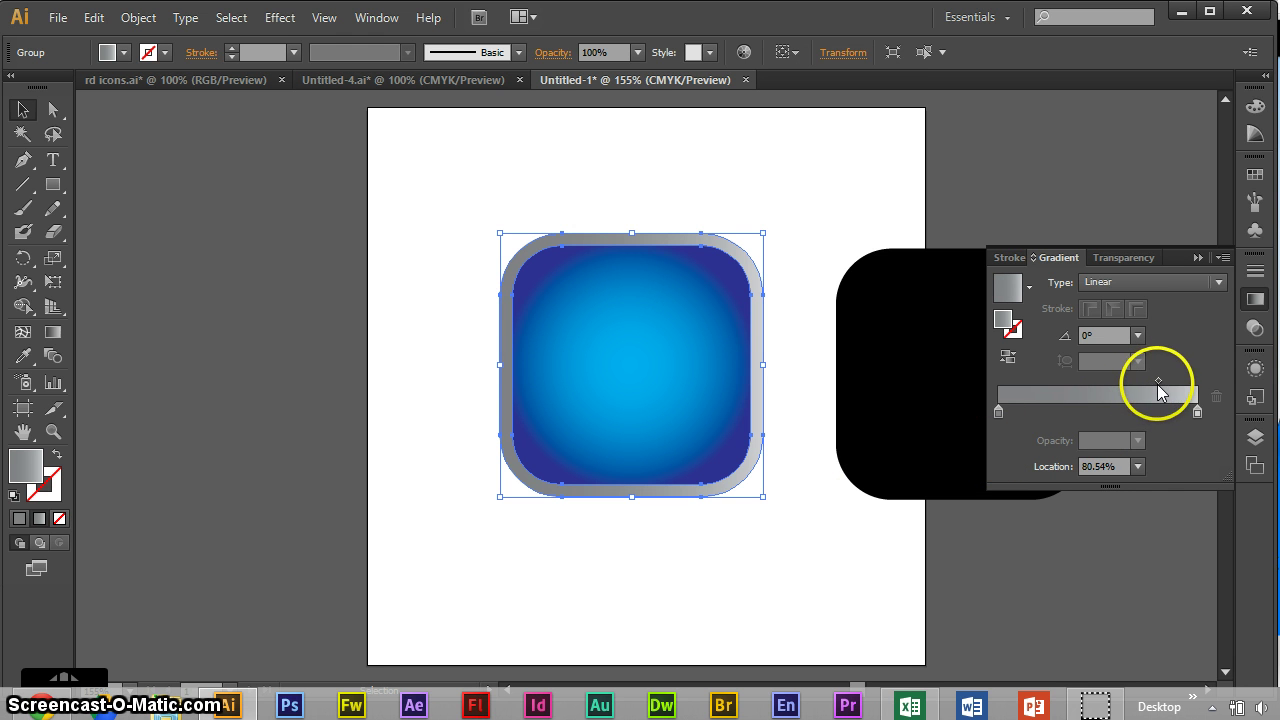
{"action": "left_click", "coordinate": [836, 573]}
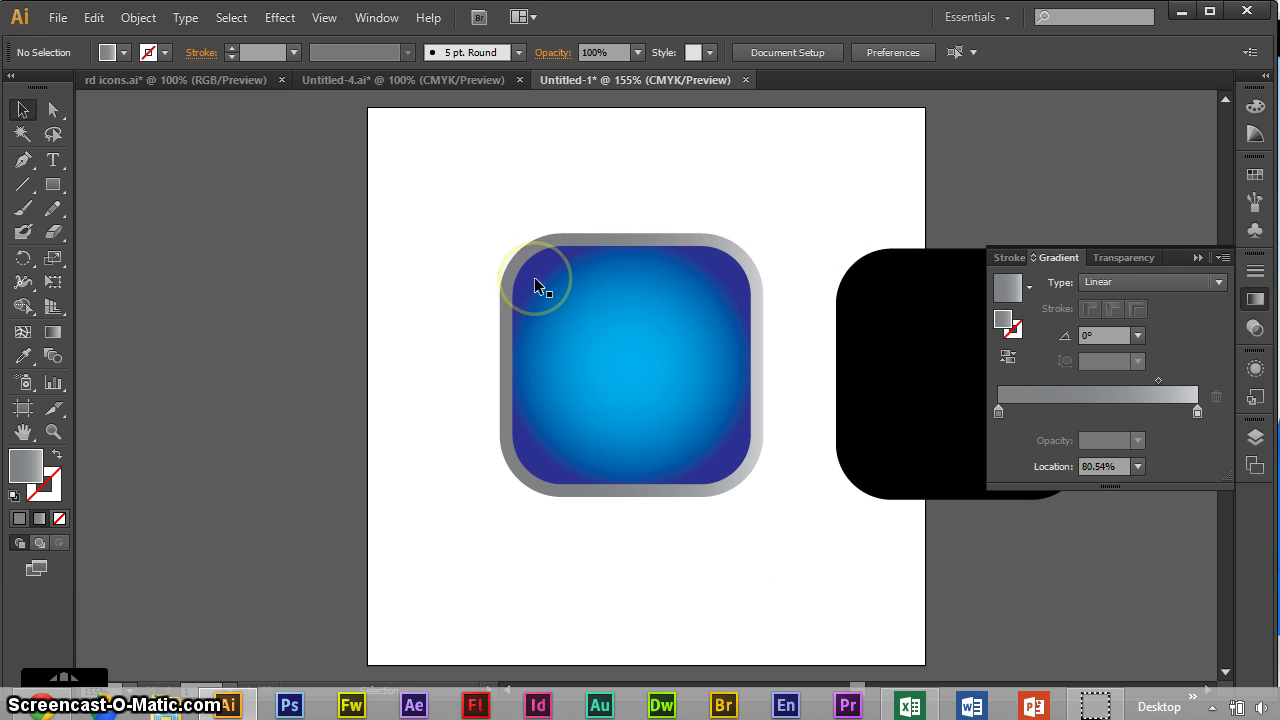
{"action": "left_click", "coordinate": [521, 324]}
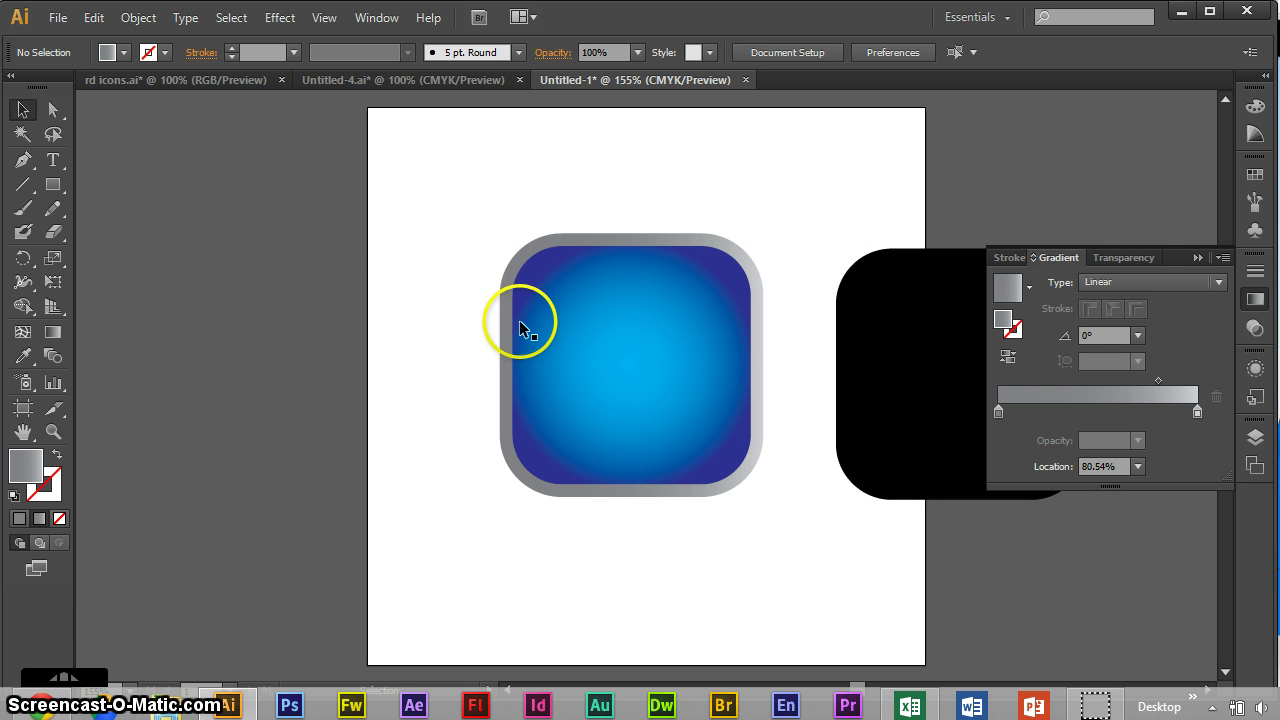
{"action": "left_click", "coordinate": [554, 205]}
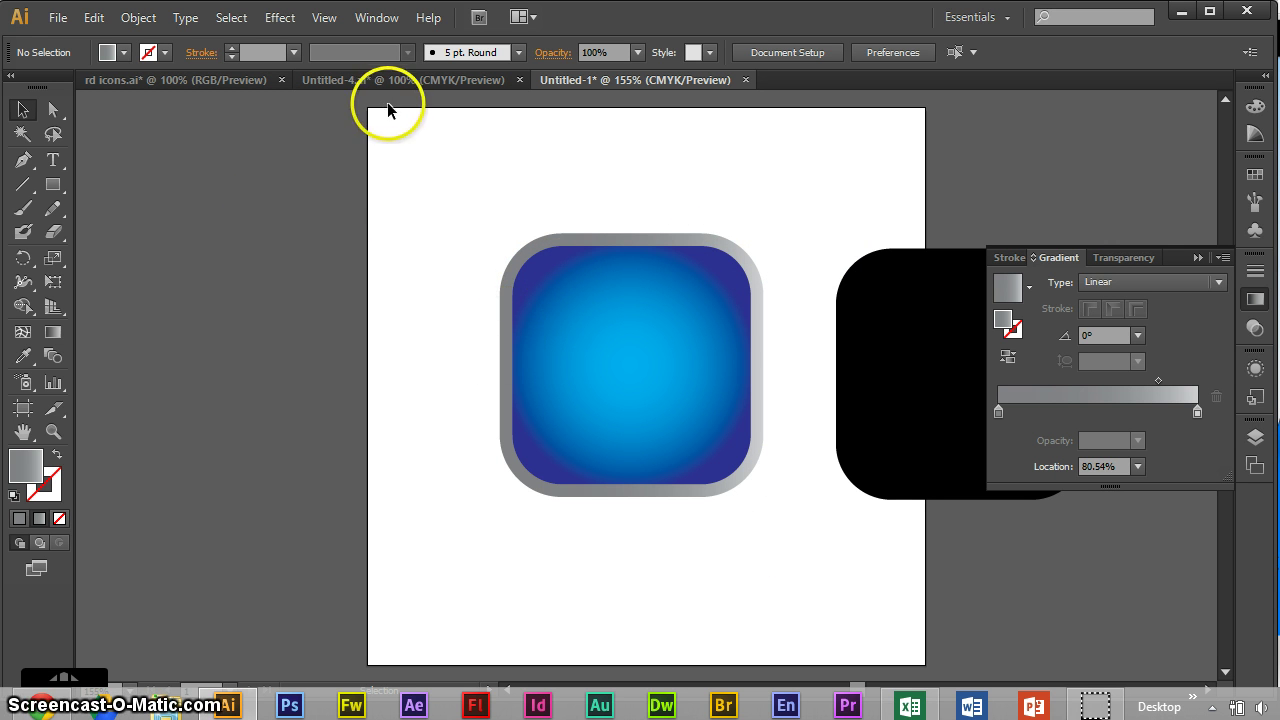
- Move the spare black square left of the icon, check Untitled-4, then select the Ellipse Tool
{"action": "left_click_drag", "start_coordinate": [883, 357], "coordinate": [240, 348]}
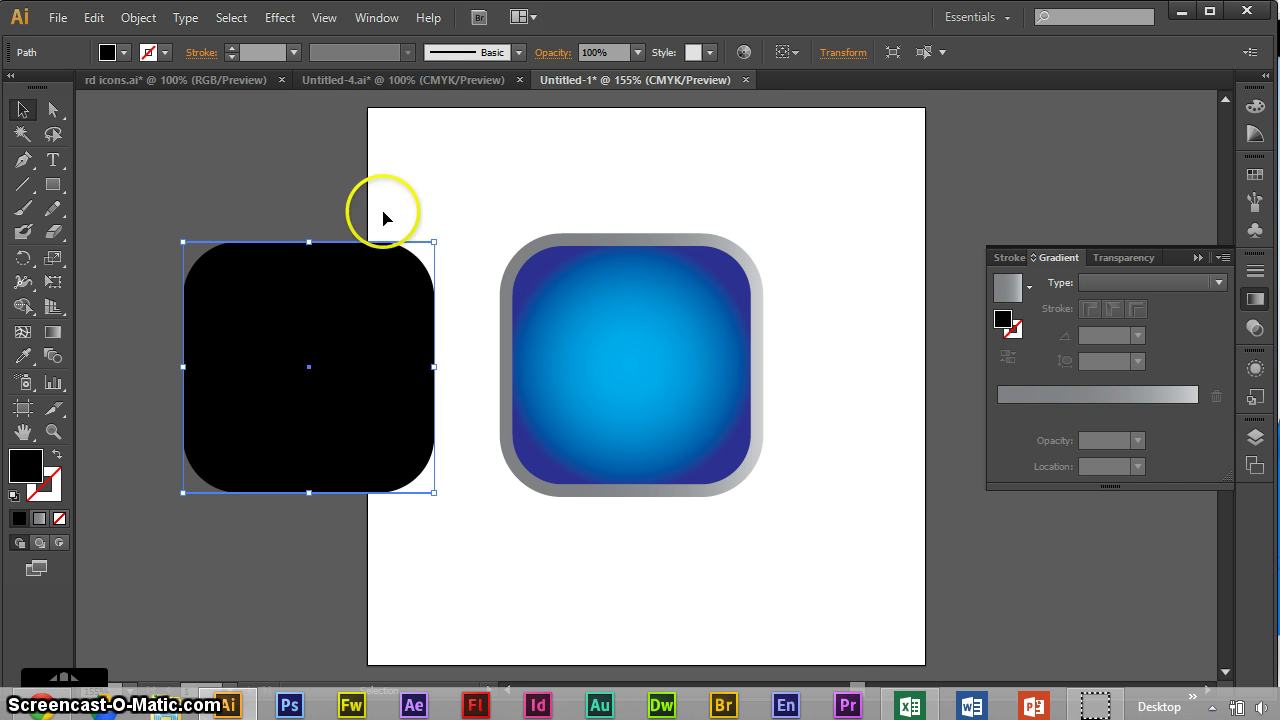
{"action": "left_click", "coordinate": [397, 84]}
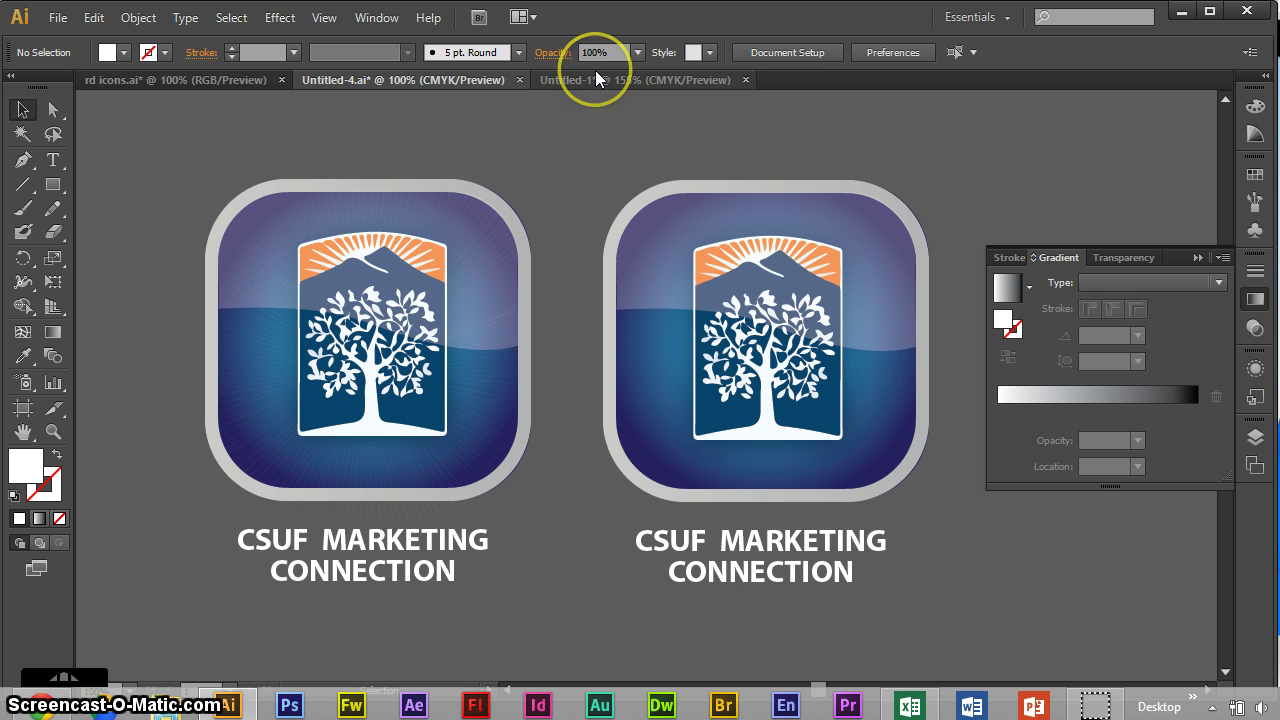
{"action": "left_click", "coordinate": [596, 74]}
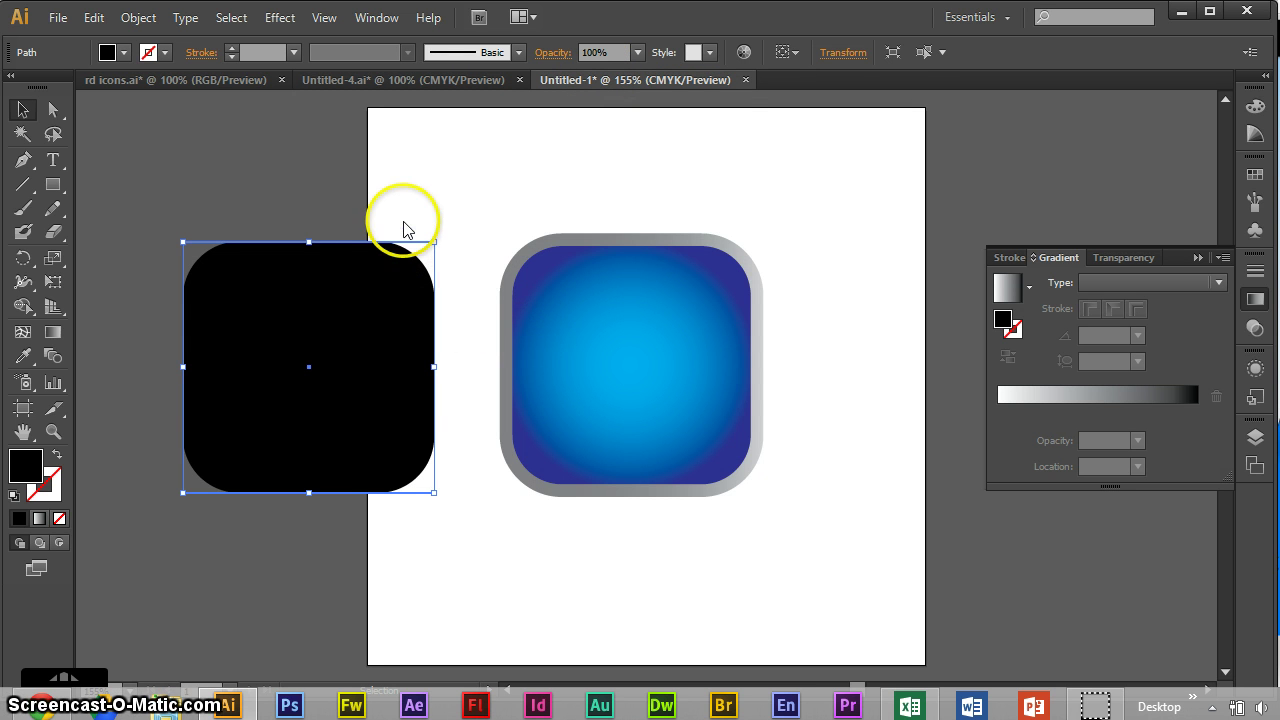
{"action": "left_click", "coordinate": [50, 188]}
{"action": "left_click", "coordinate": [146, 230]}
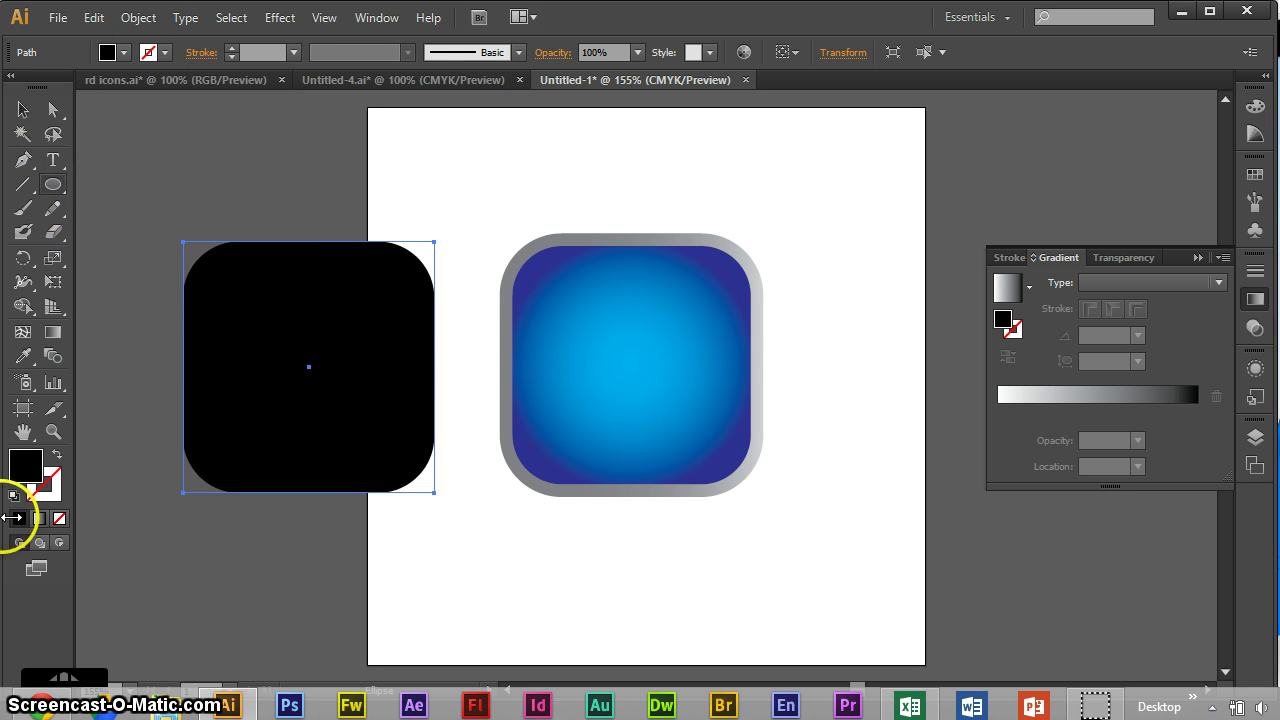
- Undo an accidental white fill on the square and move the black rounded square up-left
{"action": "double_click", "coordinate": [27, 467]}
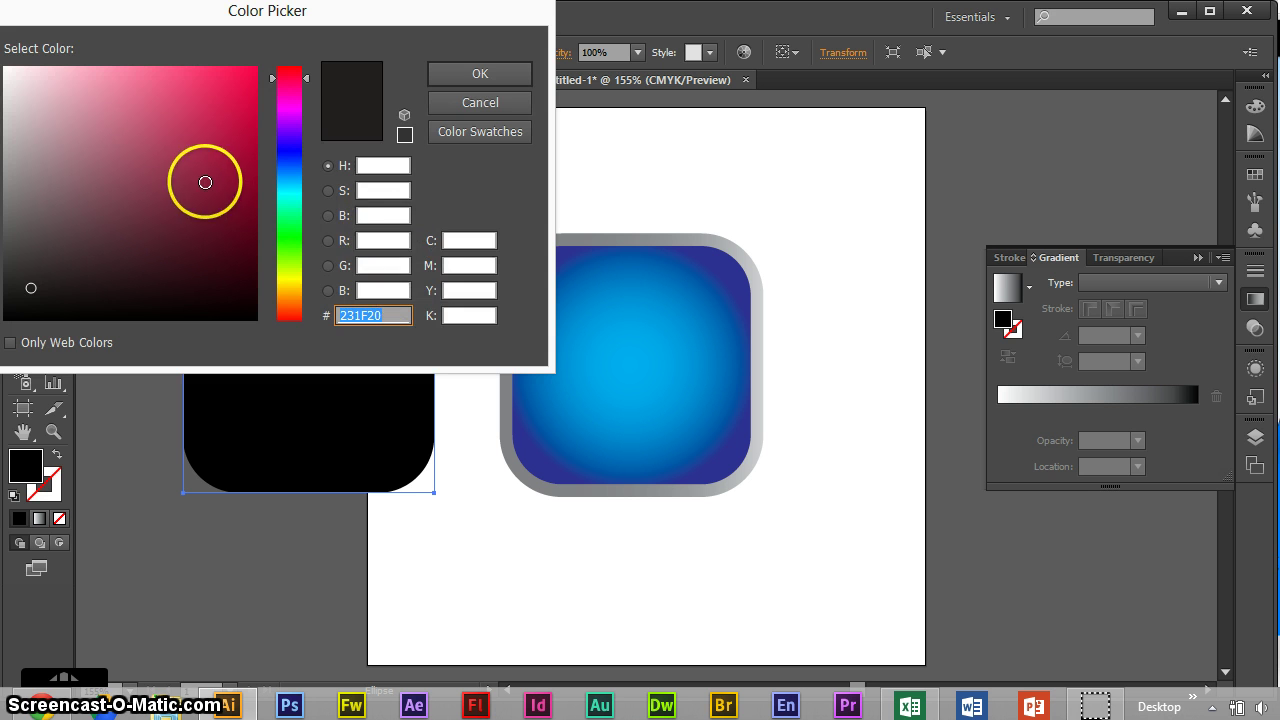
{"action": "left_click_drag", "start_coordinate": [203, 180], "coordinate": [27, 65]}
{"action": "left_click", "coordinate": [462, 73]}
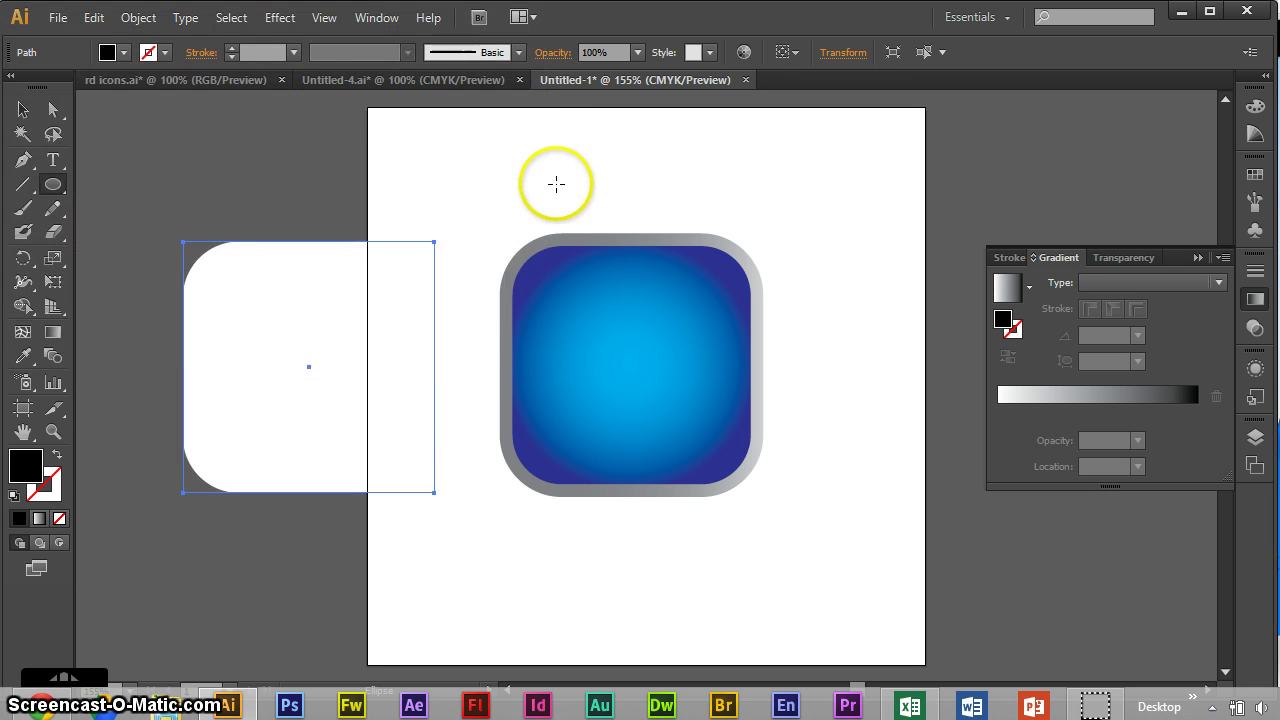
{"action": "key", "text": "ctrl+z"}
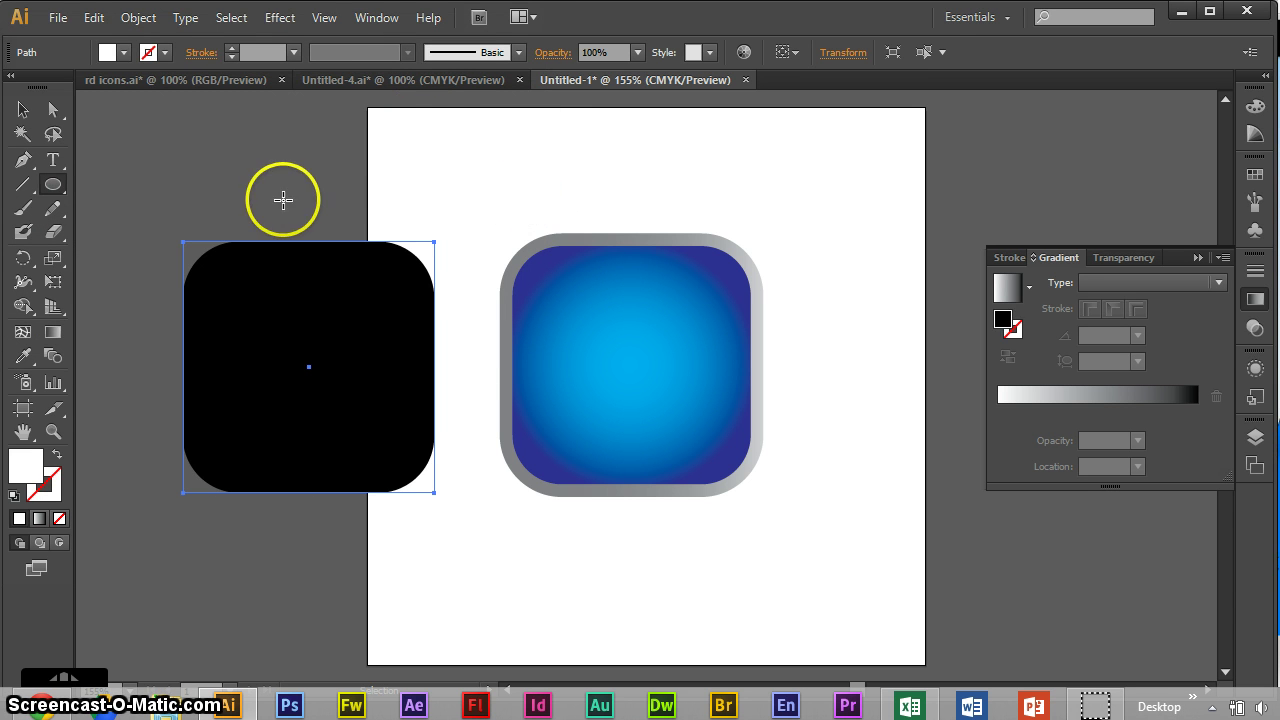
{"action": "key", "text": "v"}
{"action": "left_click", "coordinate": [280, 200]}
{"action": "left_click_drag", "start_coordinate": [252, 330], "coordinate": [212, 316]}
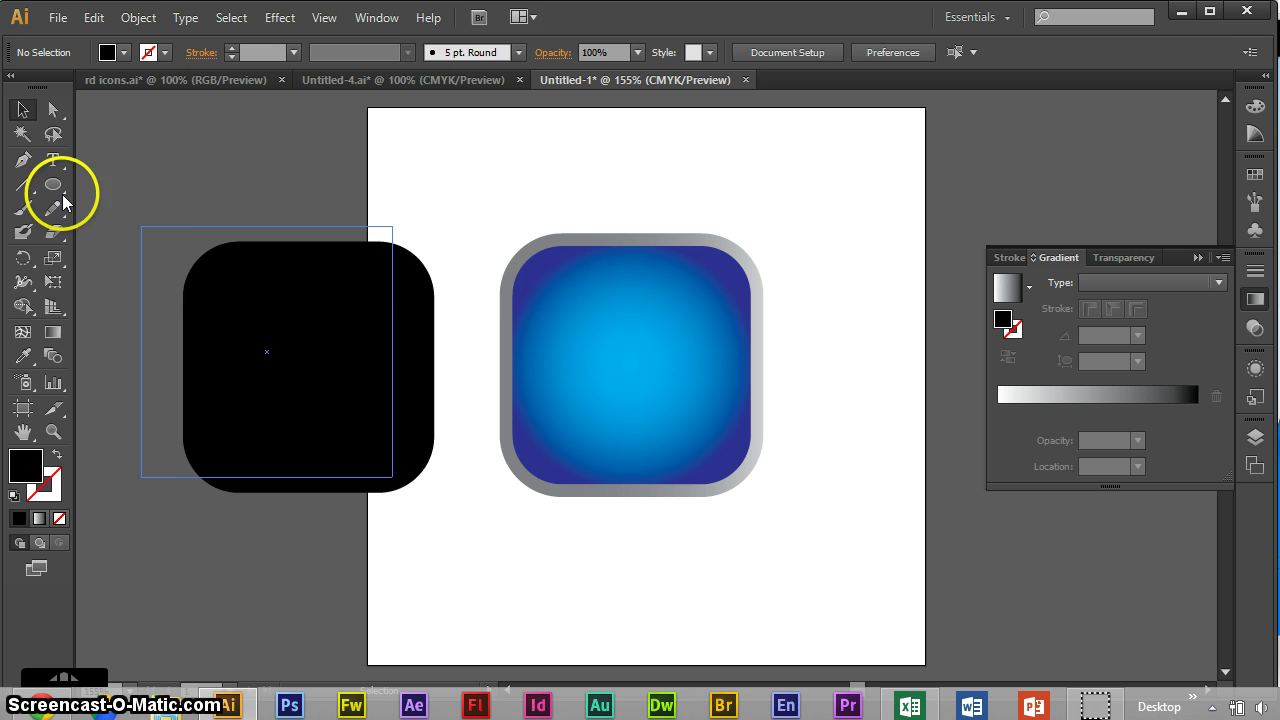
{"action": "left_click", "coordinate": [150, 238]}
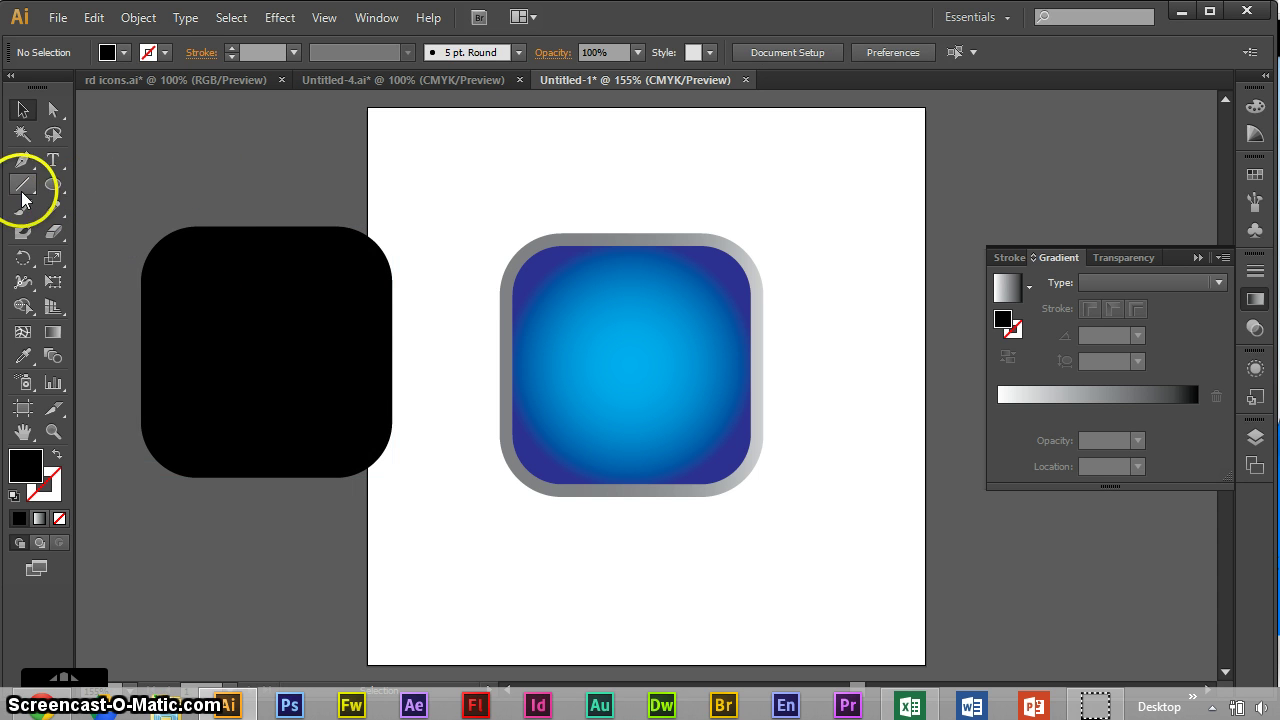
- Draw a white-filled ellipse across the top half of the blue icon
{"action": "left_click", "coordinate": [52, 187]}
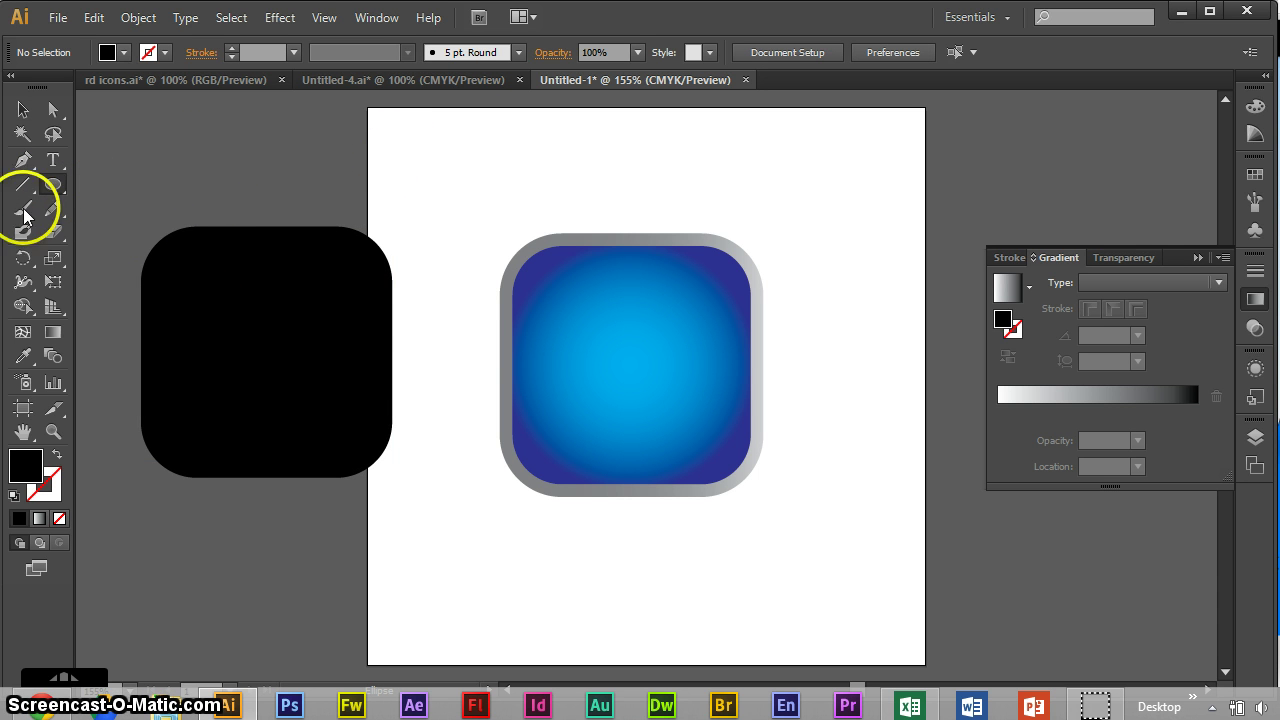
{"action": "double_click", "coordinate": [20, 470]}
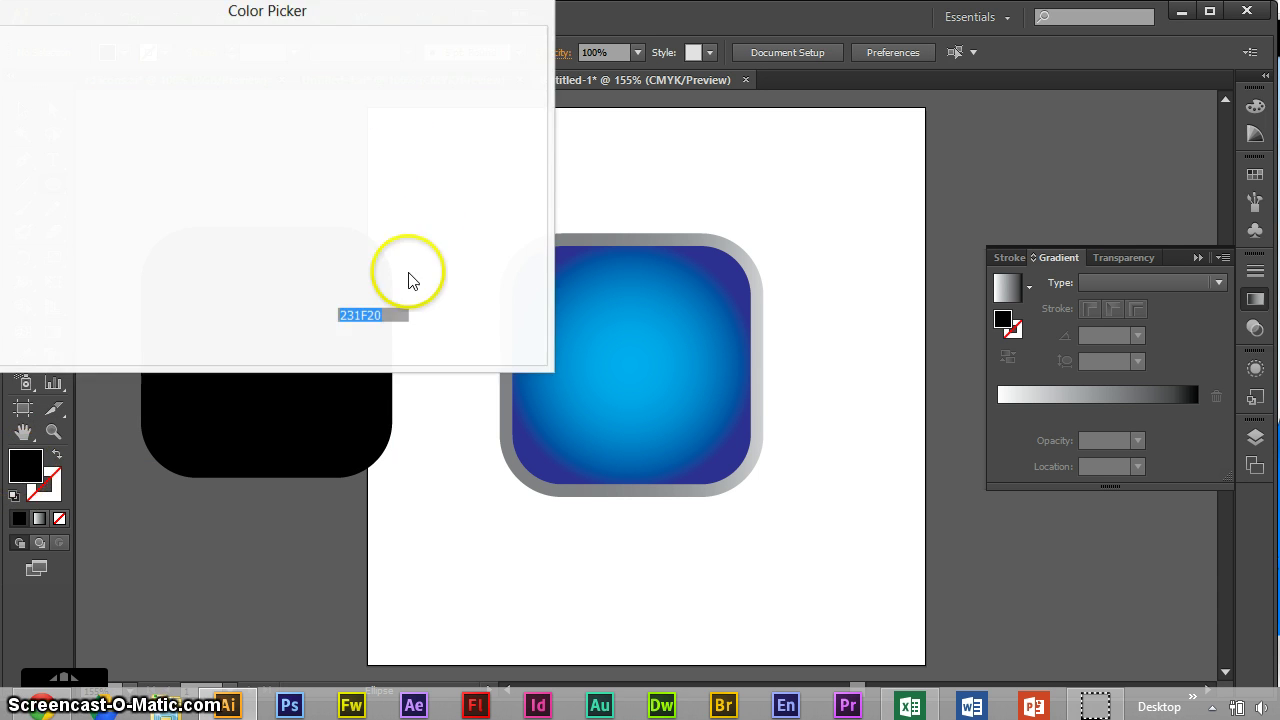
{"action": "left_click_drag", "start_coordinate": [208, 157], "coordinate": [5, 68]}
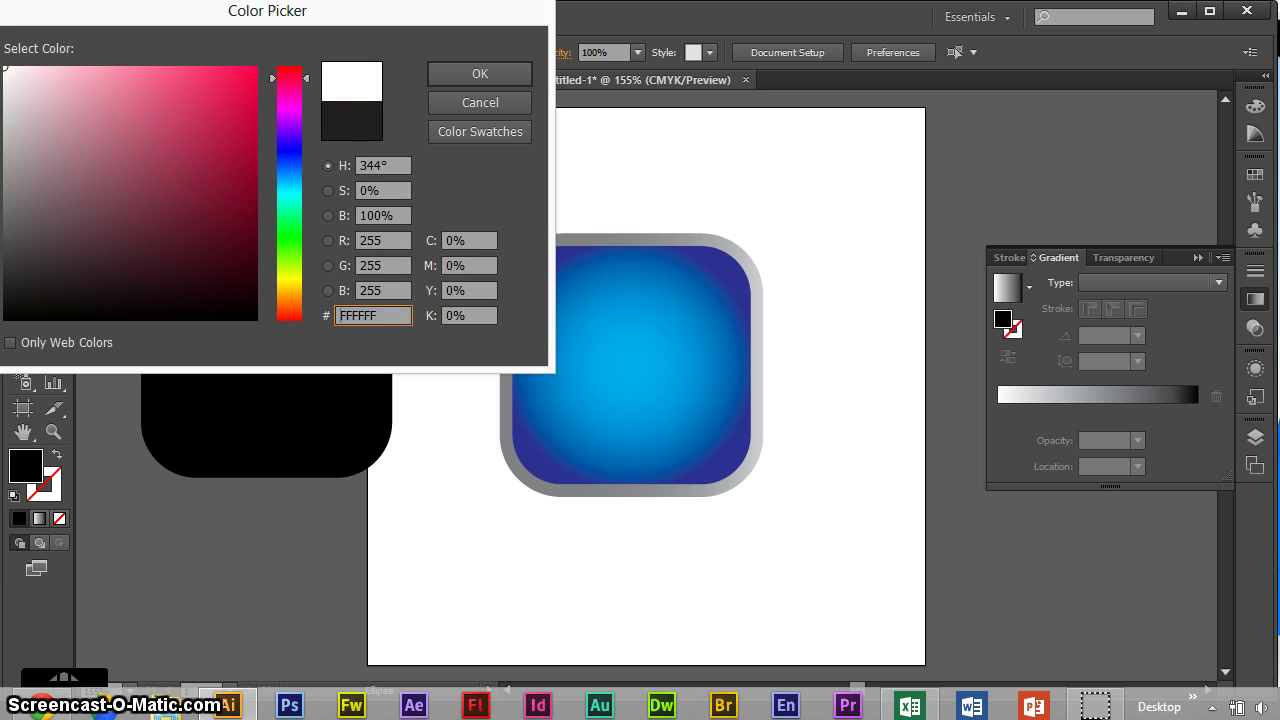
{"action": "left_click", "coordinate": [455, 70]}
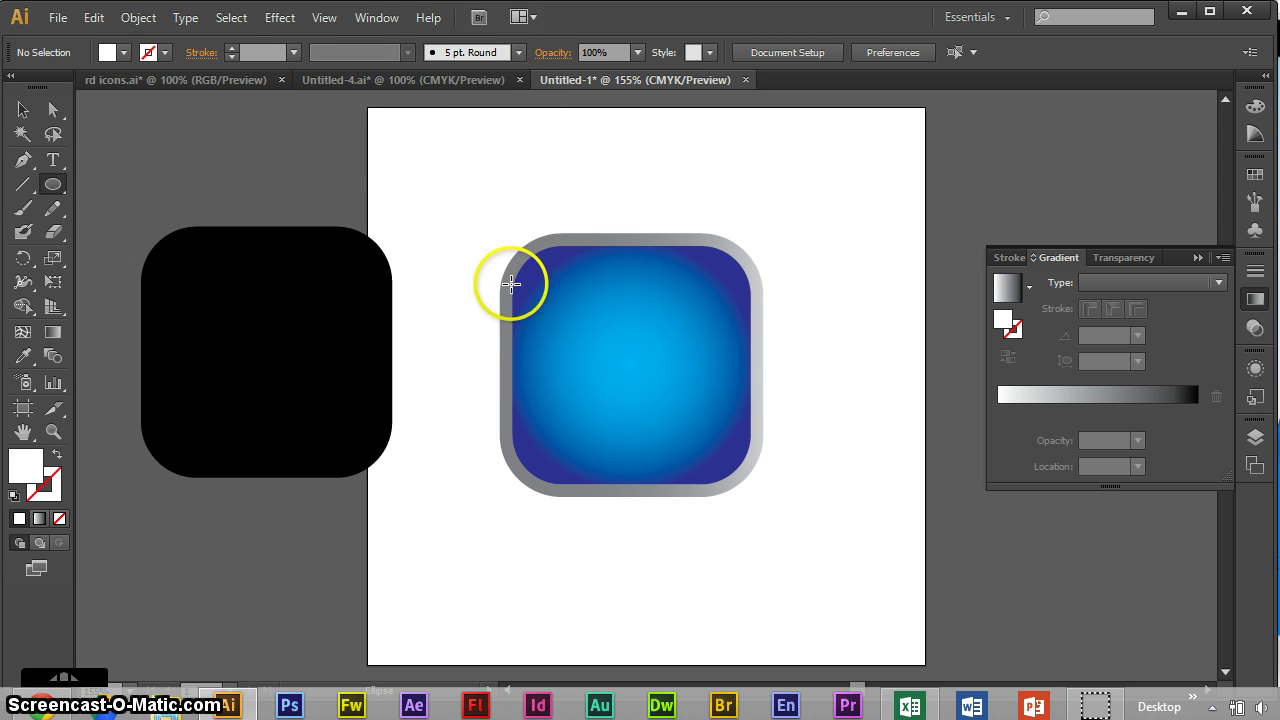
{"action": "left_click_drag", "start_coordinate": [433, 173], "coordinate": [795, 383]}
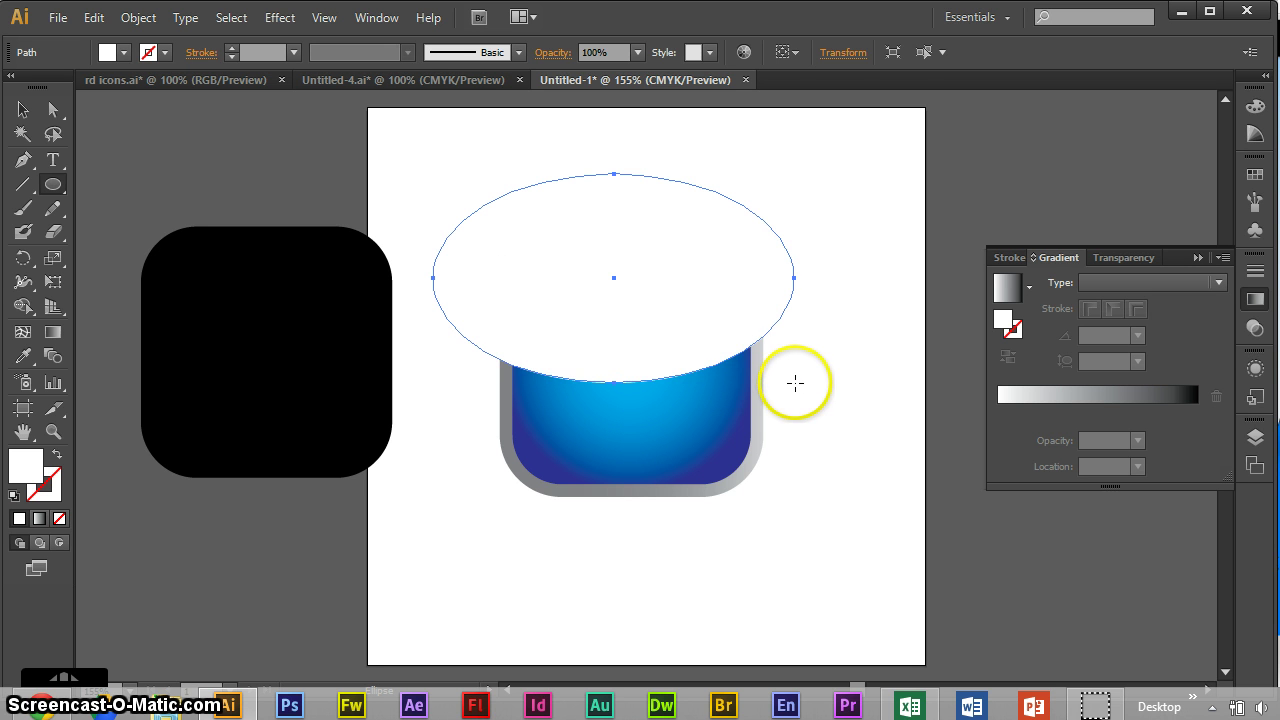
- Set the white ellipse's opacity to 20%
{"action": "key", "text": "v"}
{"action": "left_click", "coordinate": [637, 52]}
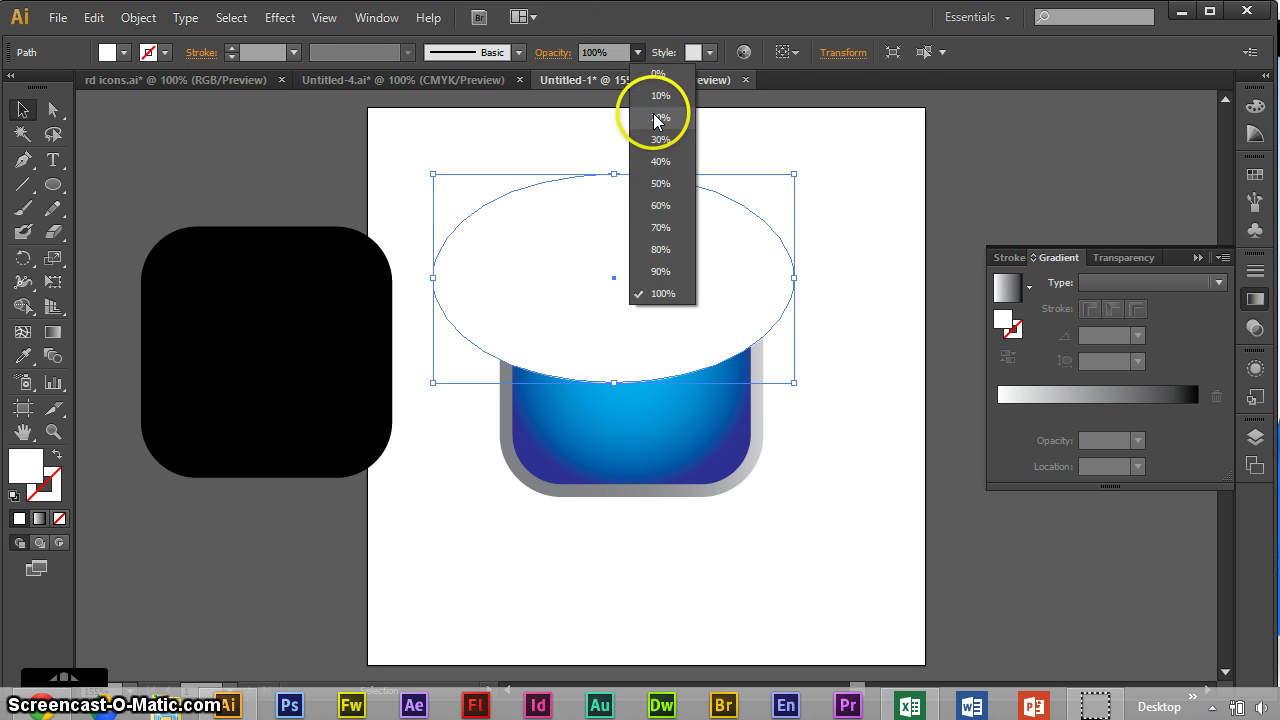
{"action": "left_click", "coordinate": [658, 118]}
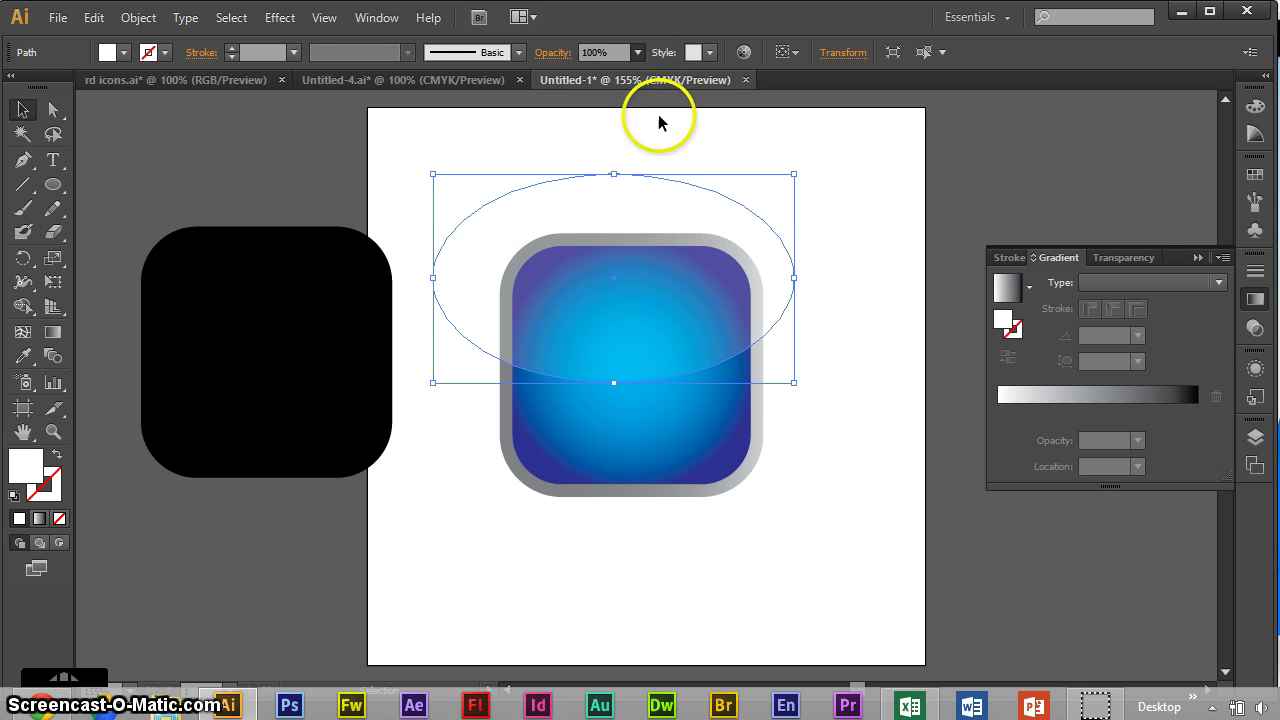
{"action": "left_click", "coordinate": [861, 306]}
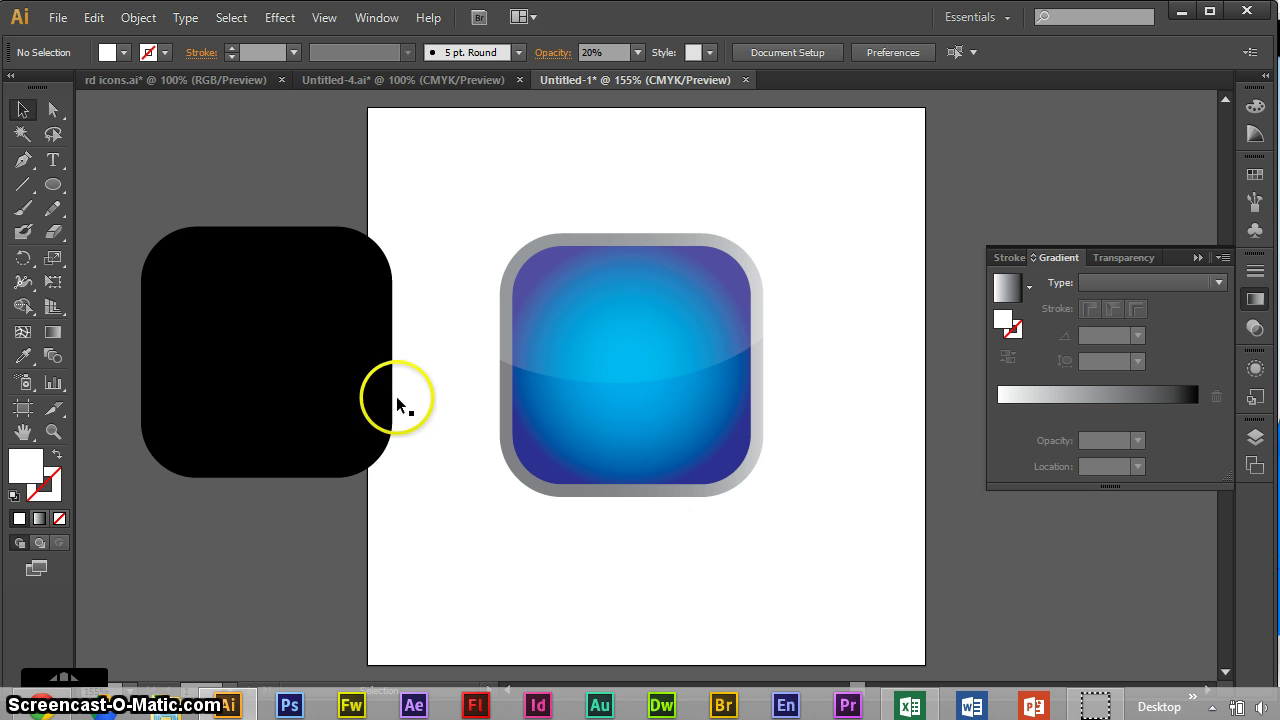
- Move the translucent highlight ellipse off the icon to above the artboard
{"action": "scroll", "coordinate": [432, 377], "scroll_direction": "up", "scroll_amount": 2}
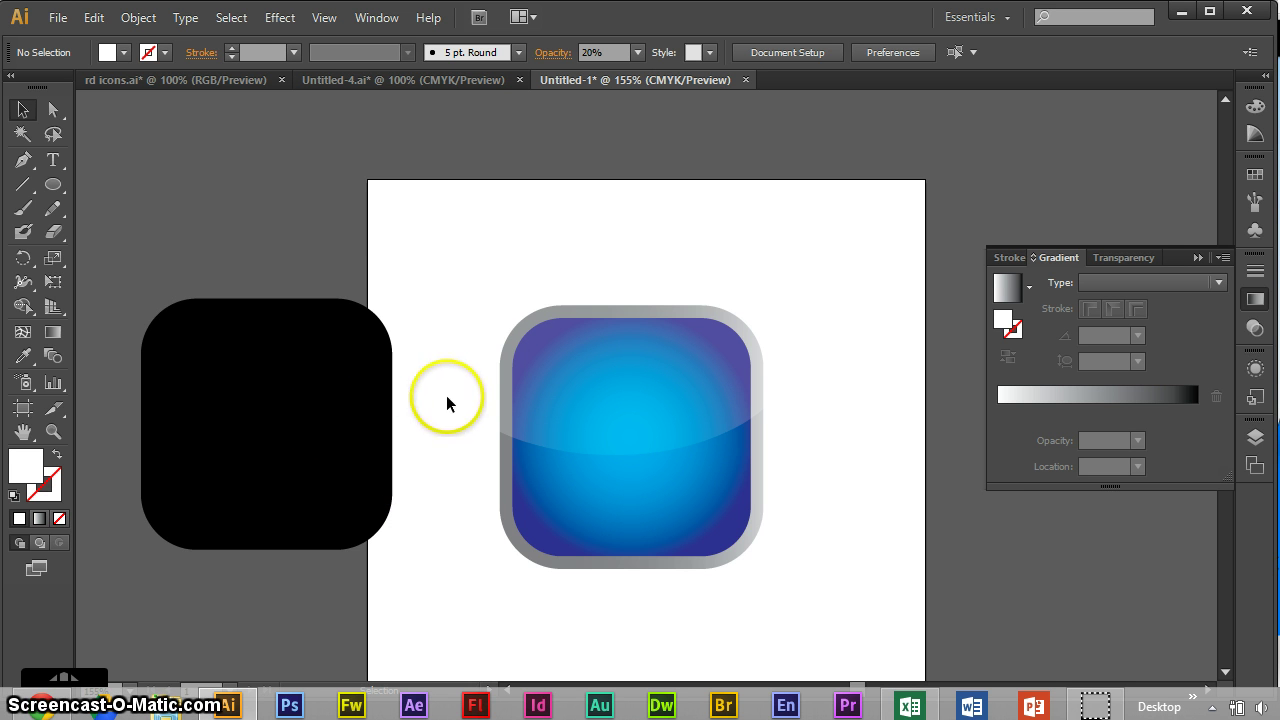
{"action": "left_click", "coordinate": [642, 397]}
{"action": "left_click", "coordinate": [836, 474]}
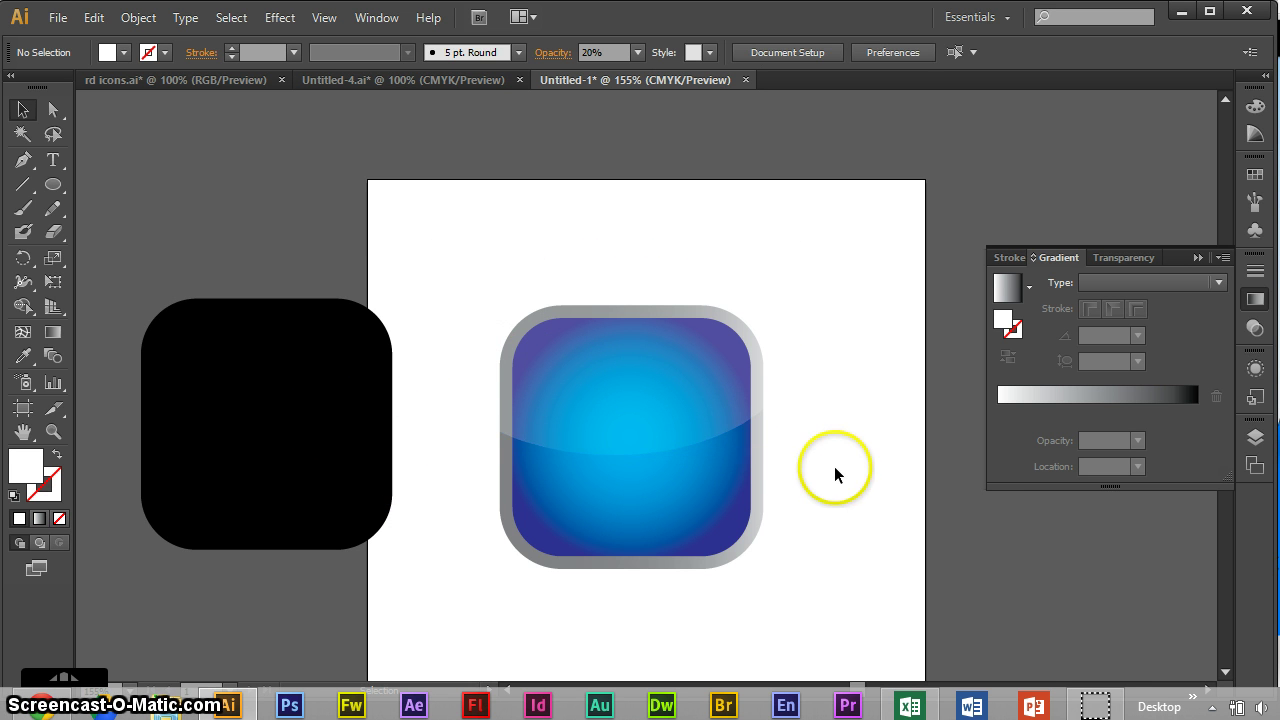
{"action": "left_click", "coordinate": [299, 453]}
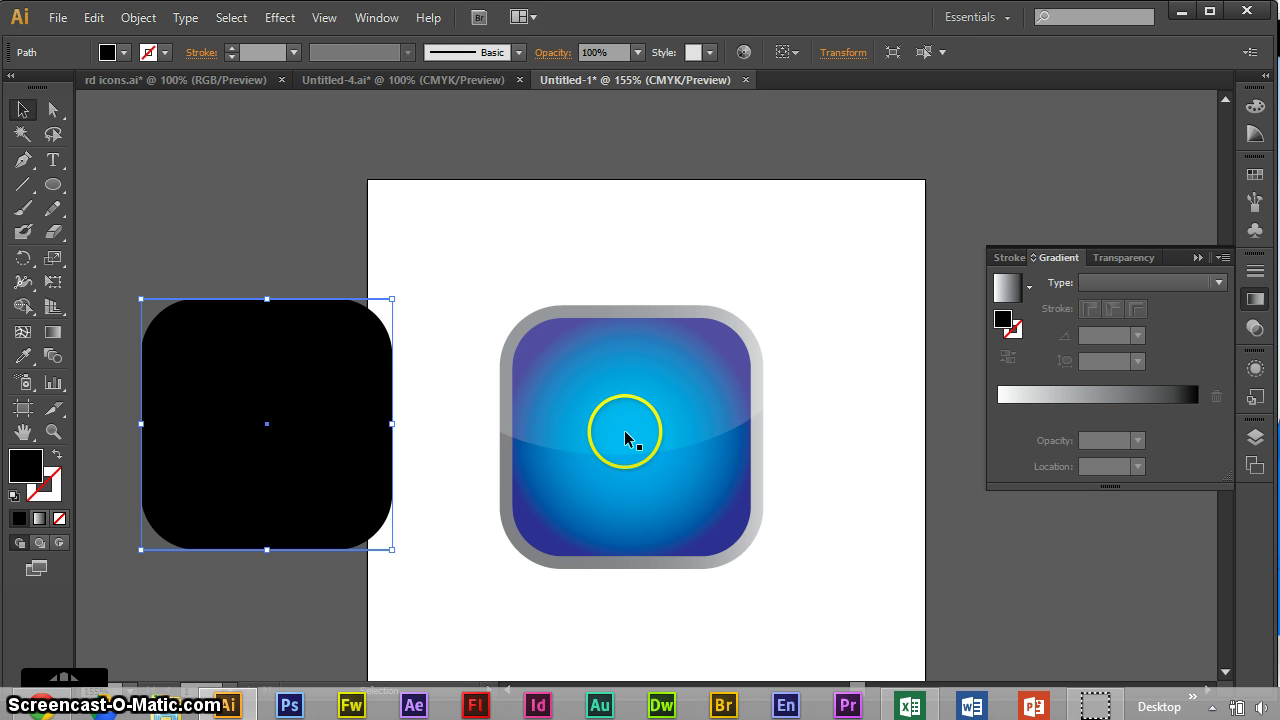
{"action": "left_click", "coordinate": [621, 432]}
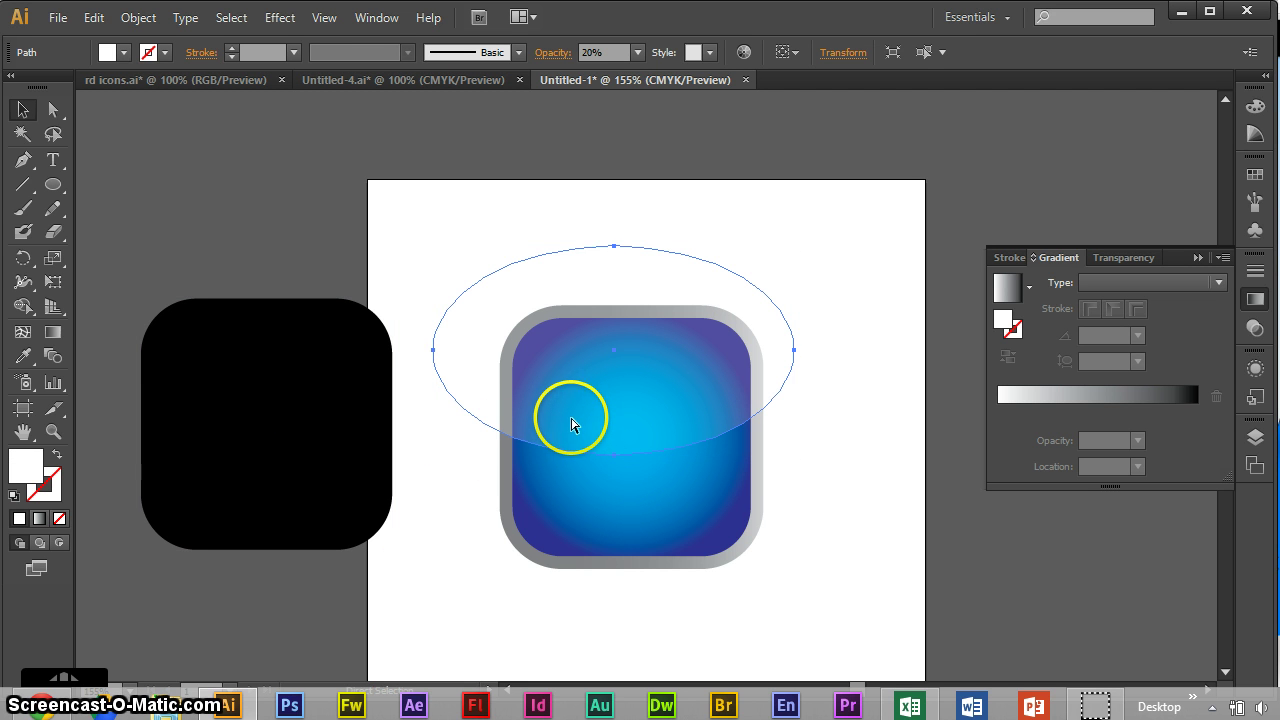
{"action": "left_click", "coordinate": [519, 370]}
{"action": "scroll", "coordinate": [523, 375], "scroll_direction": "up", "scroll_amount": 3}
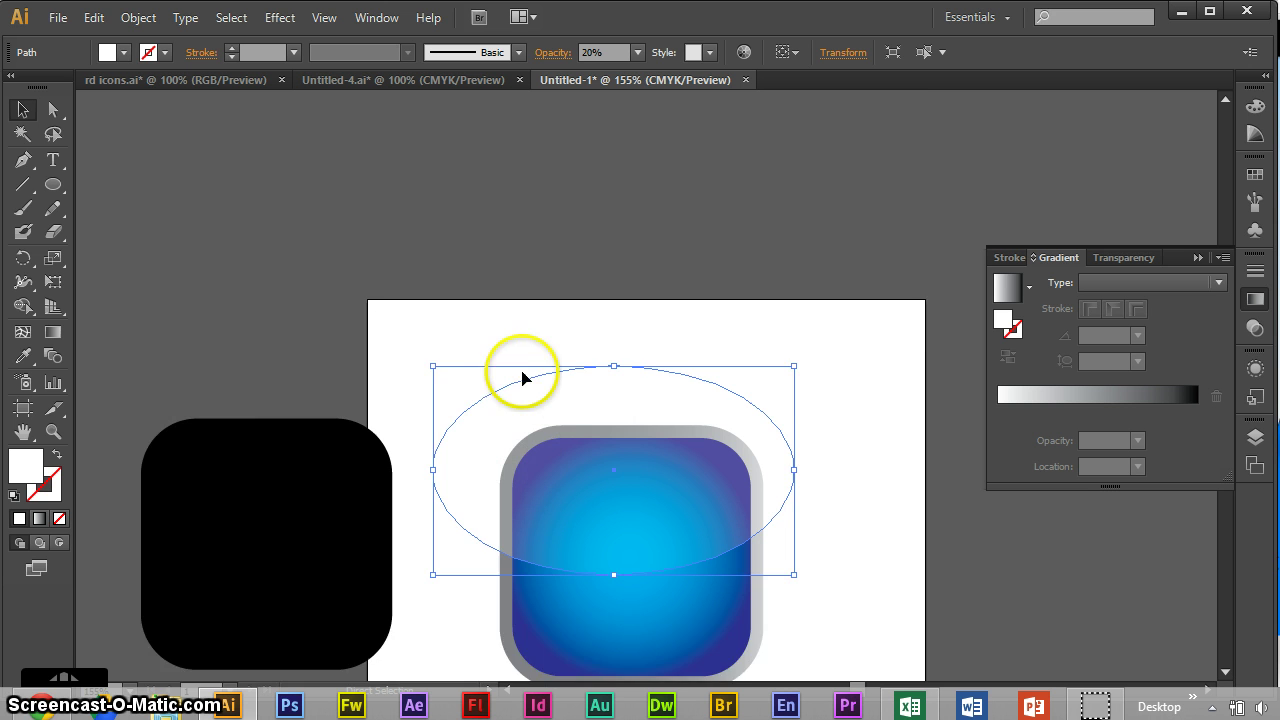
{"action": "scroll", "coordinate": [518, 300], "scroll_direction": "up", "scroll_amount": 1}
{"action": "left_click_drag", "start_coordinate": [549, 517], "coordinate": [594, 190]}
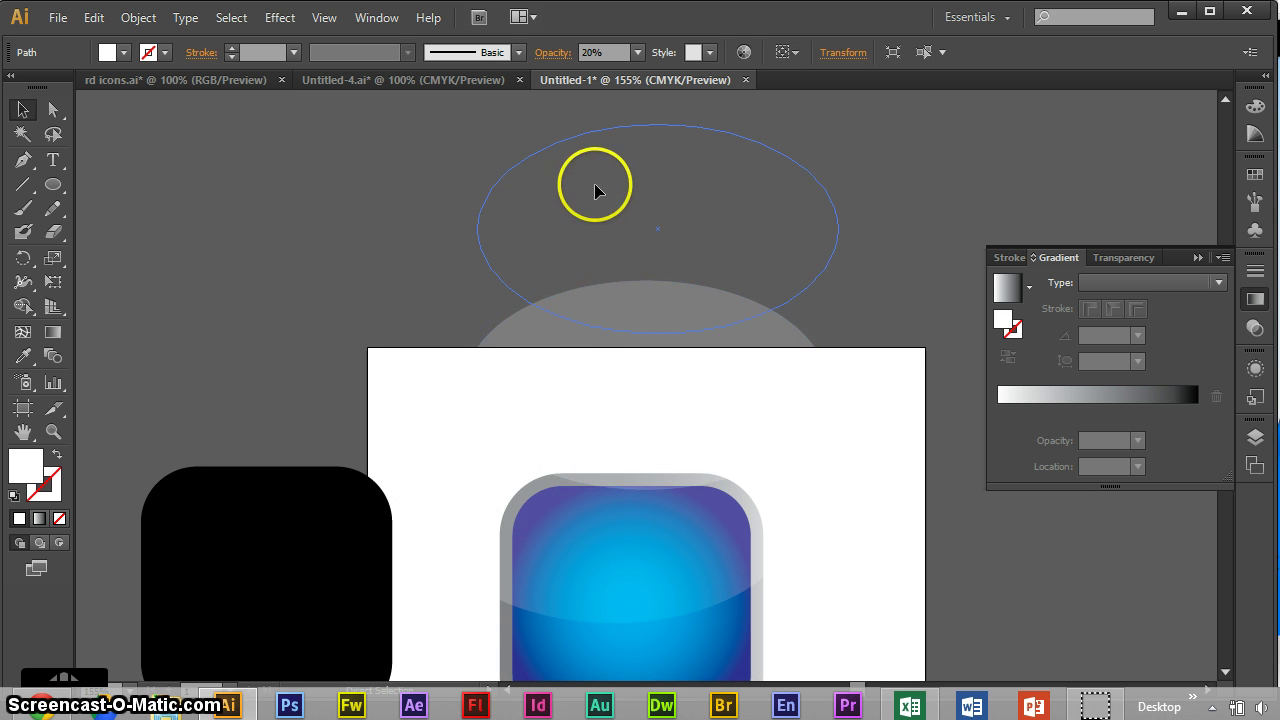
- Place the black rounded square beneath the ellipse, then move both together up-left
{"action": "left_click_drag", "start_coordinate": [298, 572], "coordinate": [678, 324]}
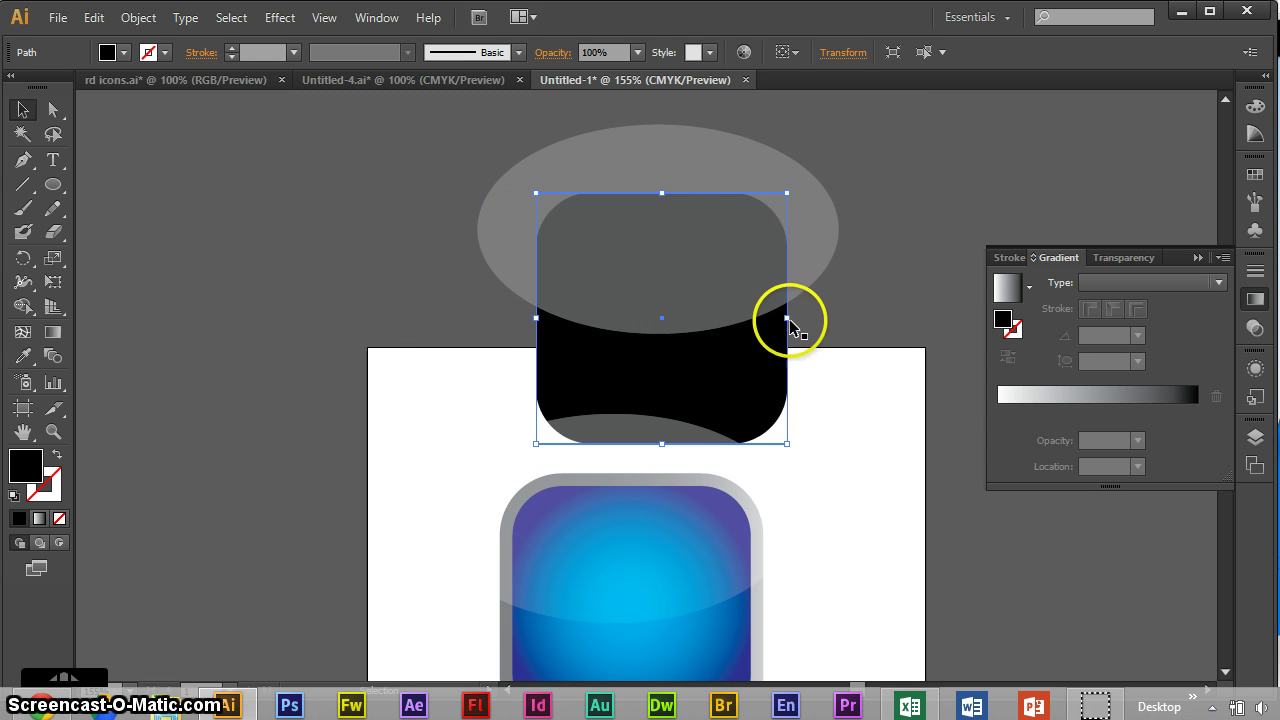
{"action": "left_click", "coordinate": [922, 281]}
{"action": "left_click_drag", "start_coordinate": [396, 152], "coordinate": [795, 345]}
{"action": "left_click_drag", "start_coordinate": [628, 273], "coordinate": [603, 212]}
{"action": "scroll", "coordinate": [491, 274], "scroll_direction": "up", "scroll_amount": 2}
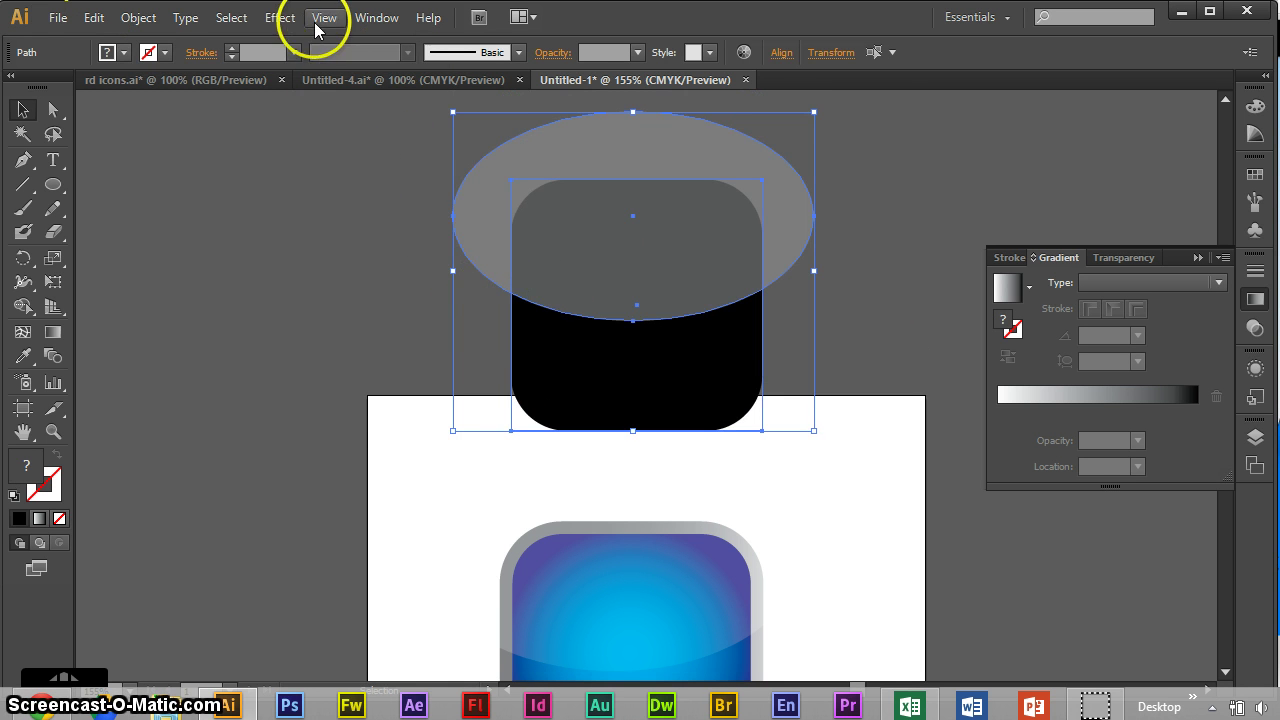
- Open the Pathfinder panel, try Minus Front and Intersect on the shapes, then undo
{"action": "left_click", "coordinate": [370, 20]}
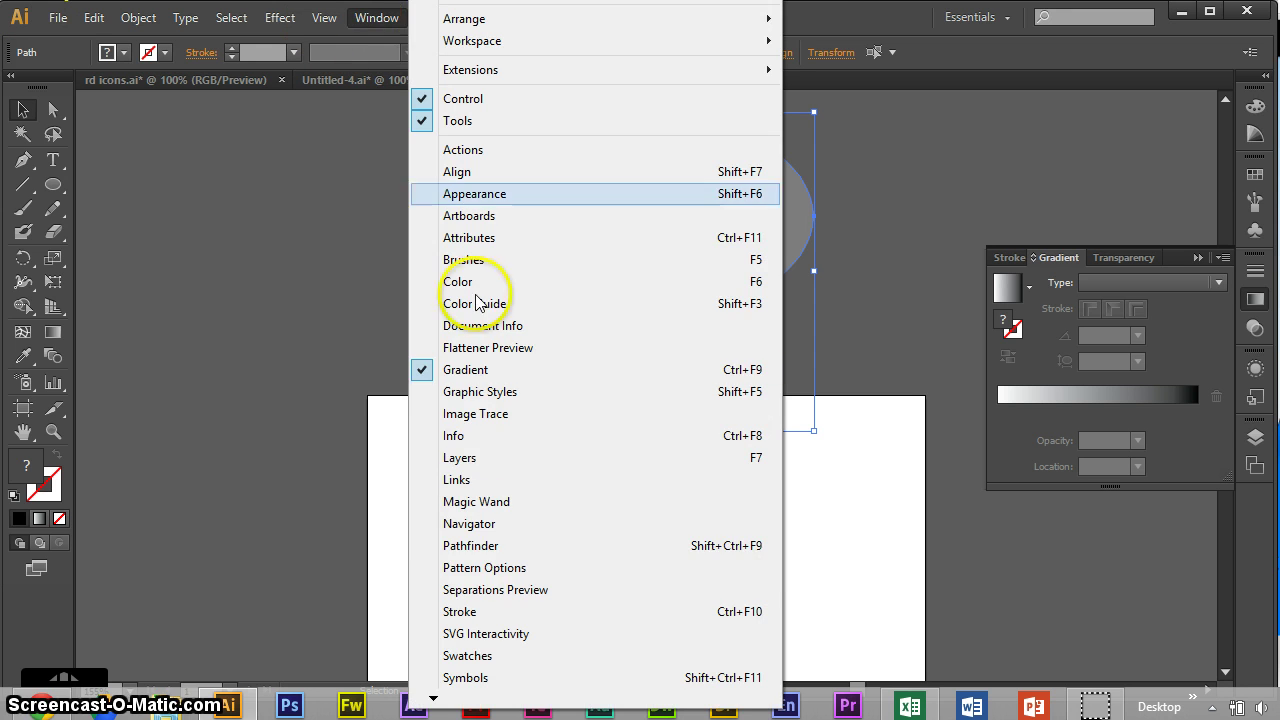
{"action": "left_click", "coordinate": [489, 547]}
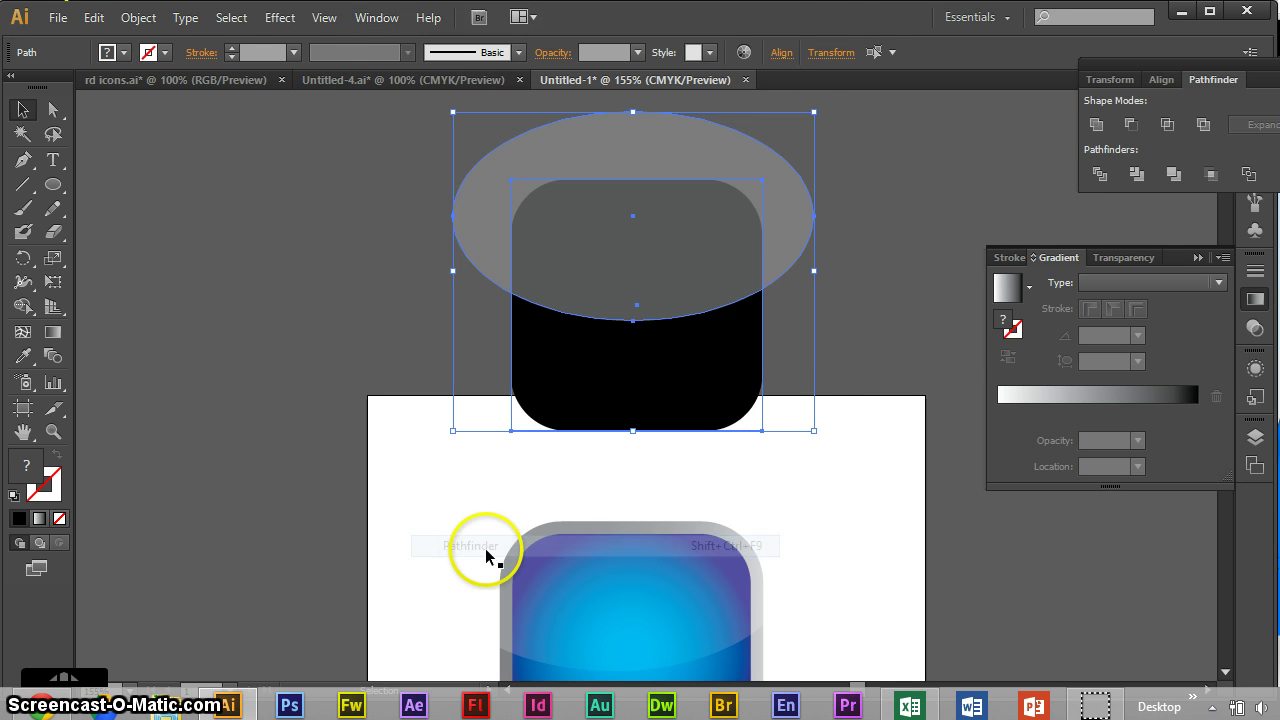
{"action": "left_click", "coordinate": [1203, 126]}
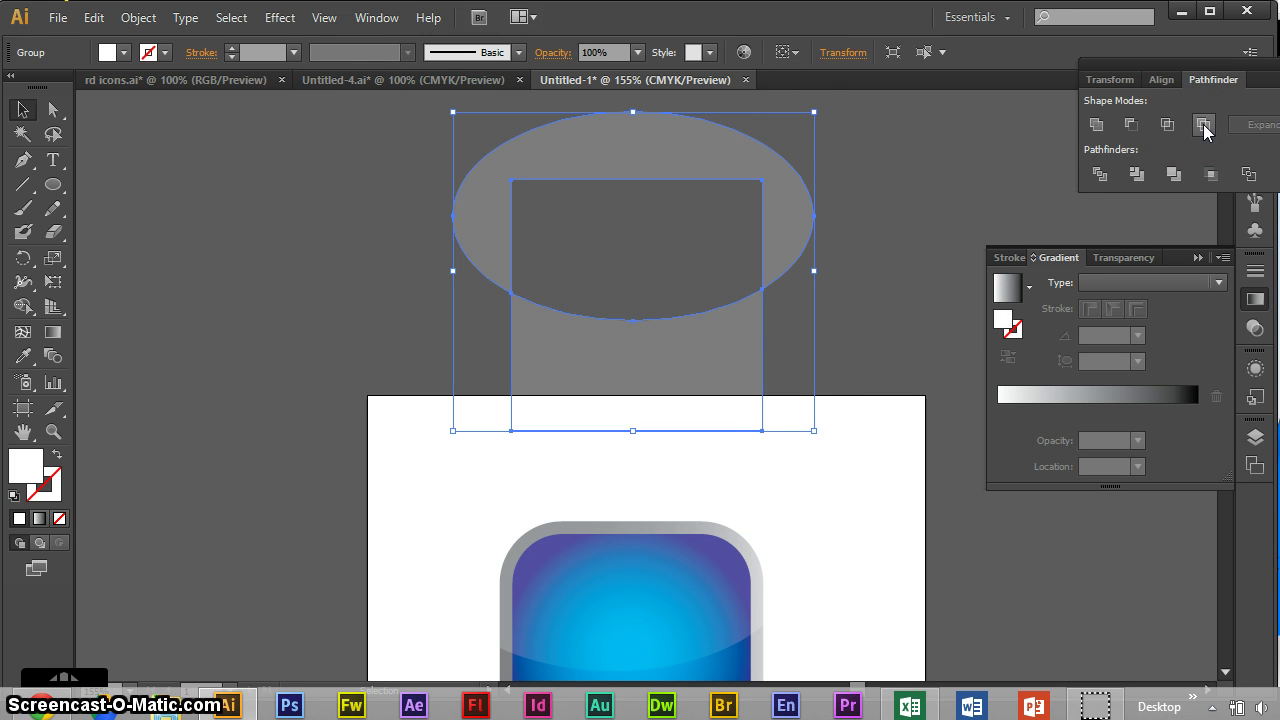
{"action": "left_click", "coordinate": [1190, 128]}
{"action": "left_click", "coordinate": [1168, 126]}
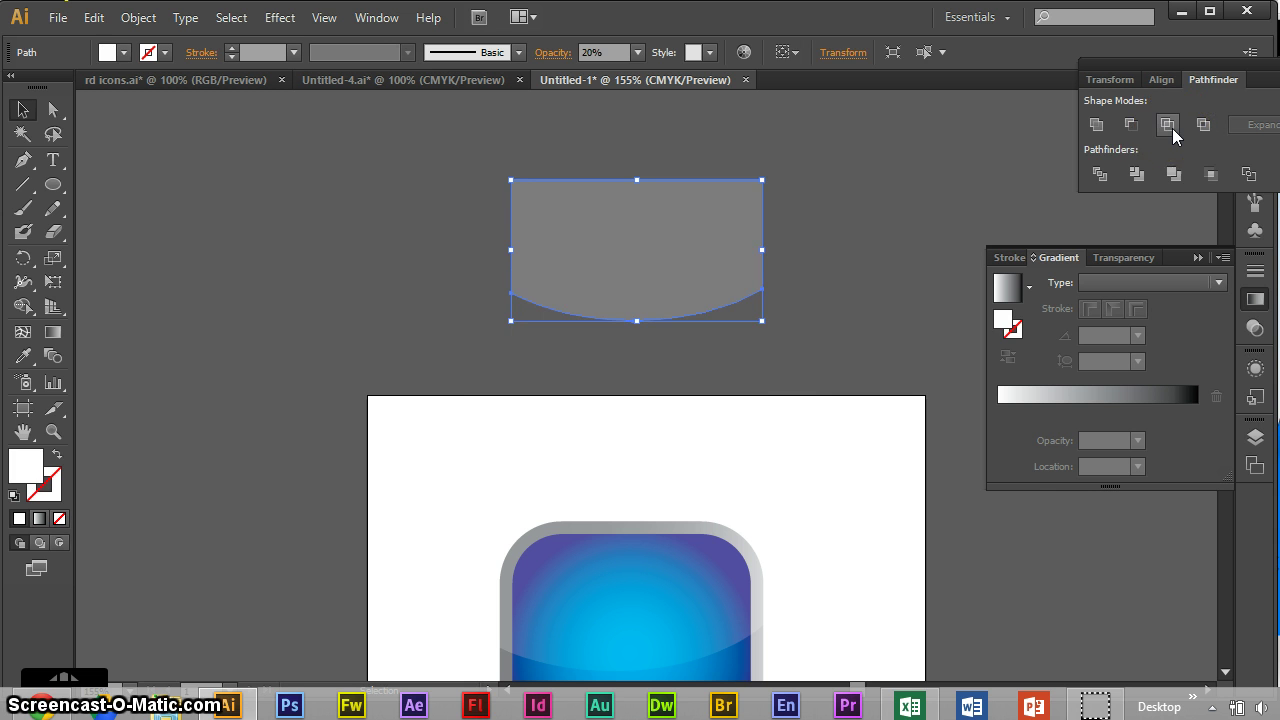
{"action": "key", "text": "ctrl+z"}
{"action": "left_click", "coordinate": [971, 177]}
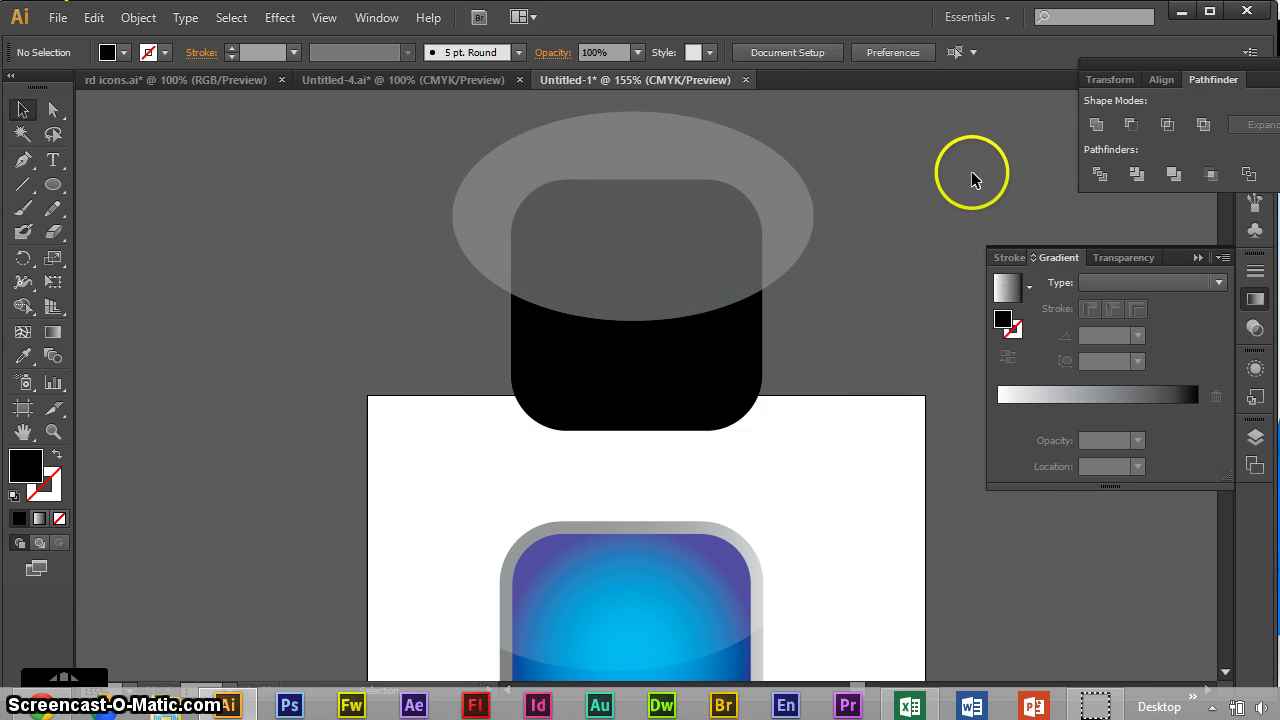
- Expand the black rounded square's appearance into a plain path with Object > Expand Appearance
{"action": "left_click", "coordinate": [690, 425]}
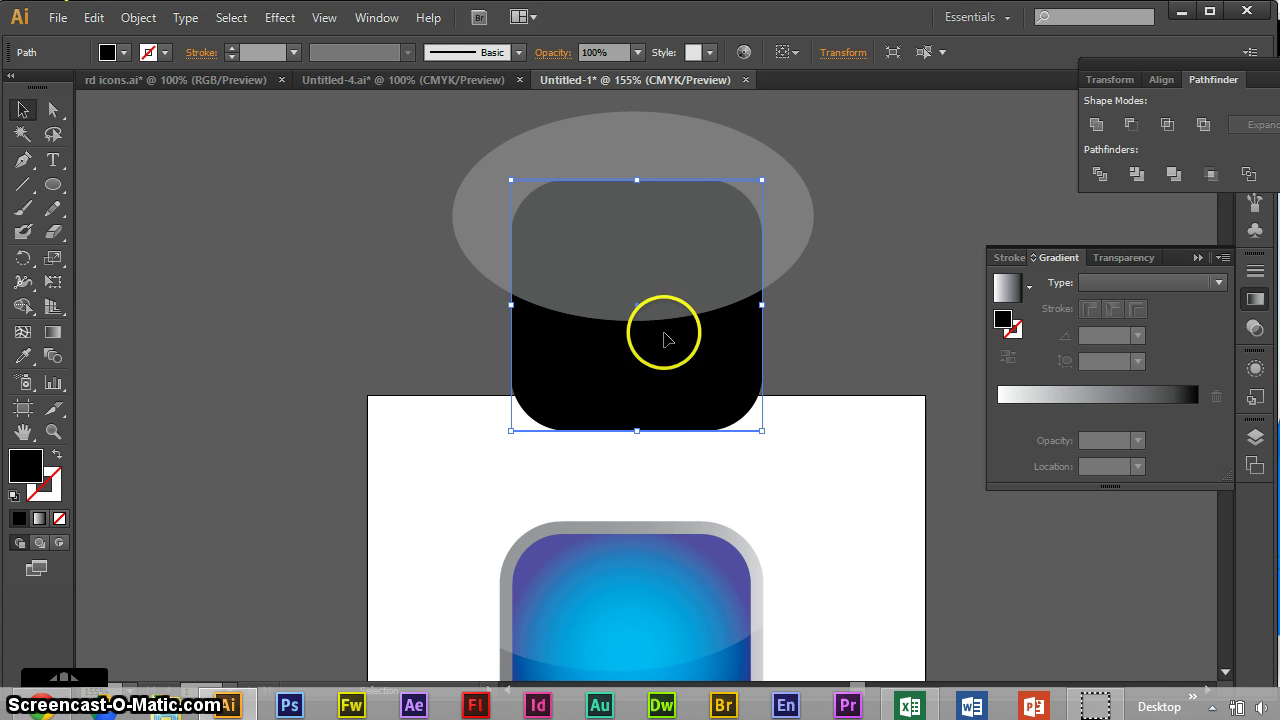
{"action": "left_click", "coordinate": [140, 18]}
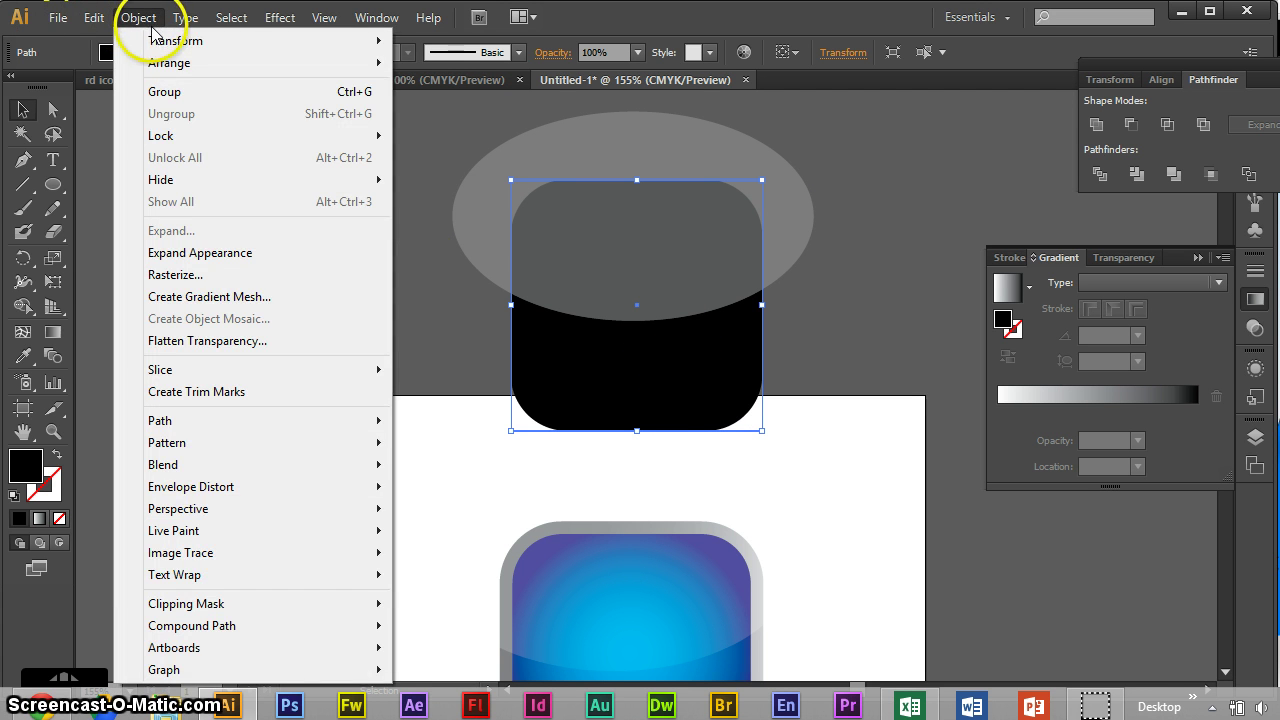
{"action": "left_click", "coordinate": [457, 120]}
{"action": "left_click", "coordinate": [460, 124]}
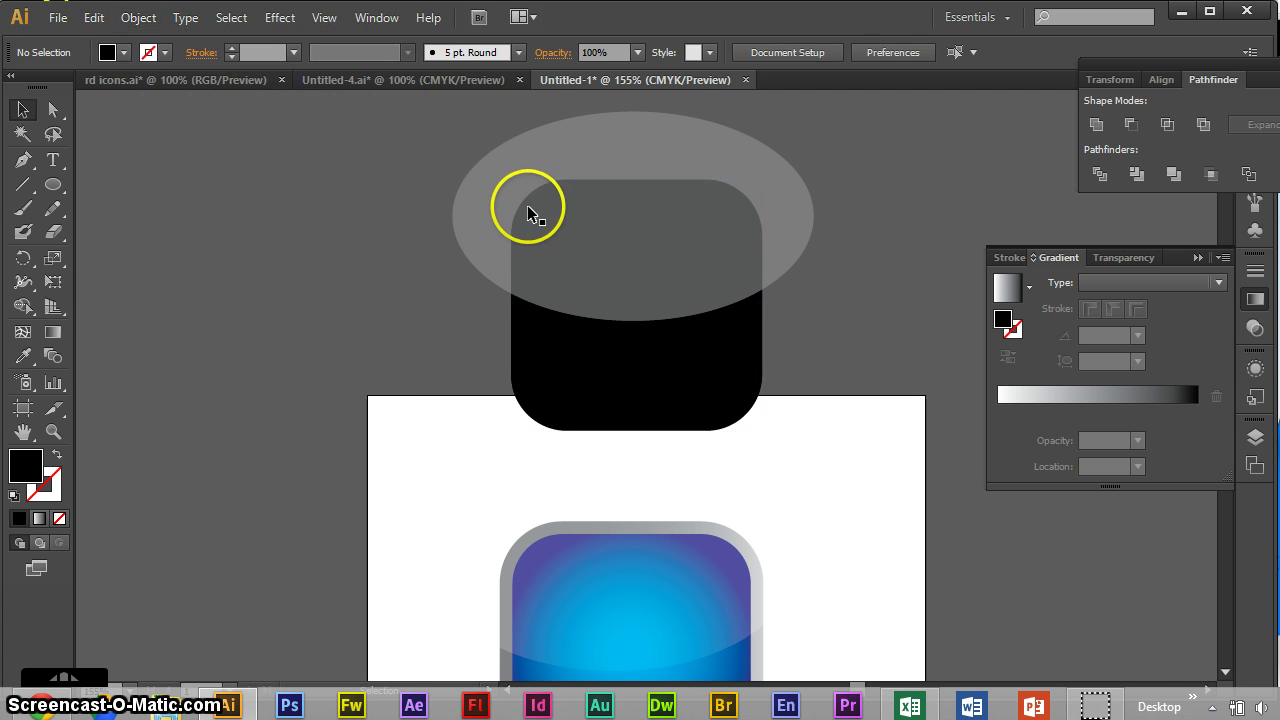
{"action": "left_click", "coordinate": [553, 394]}
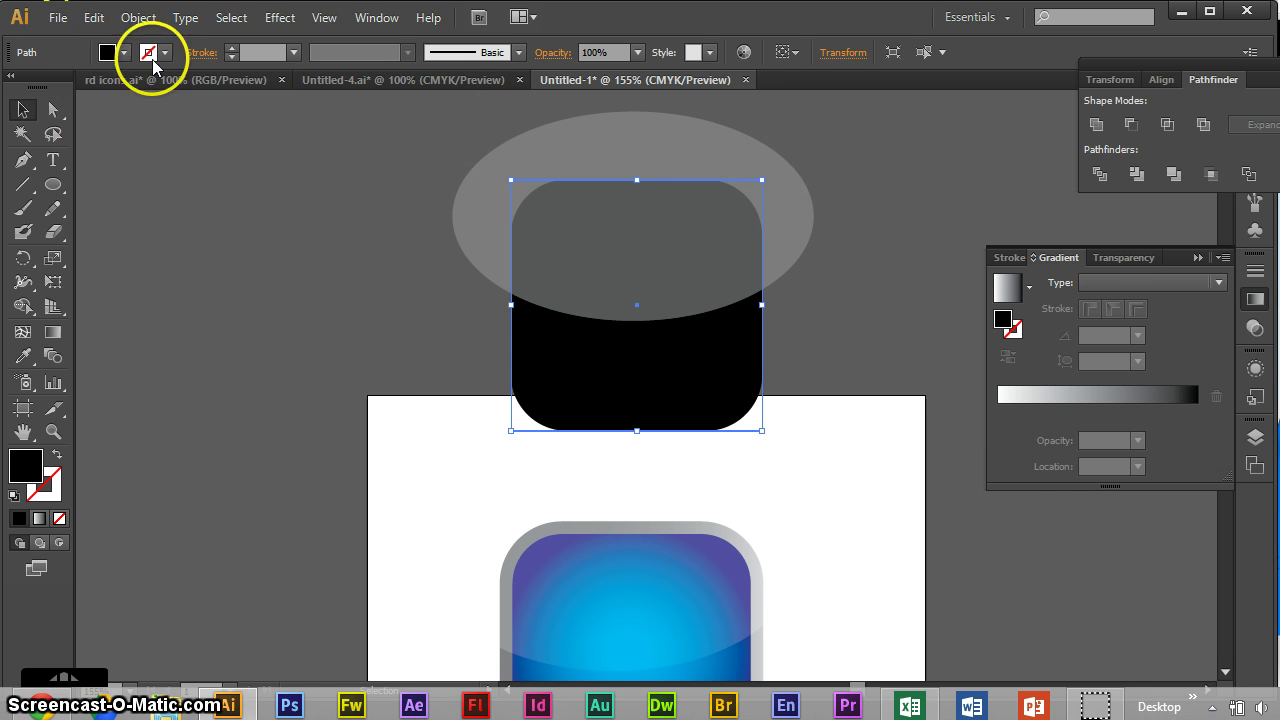
{"action": "left_click", "coordinate": [138, 17]}
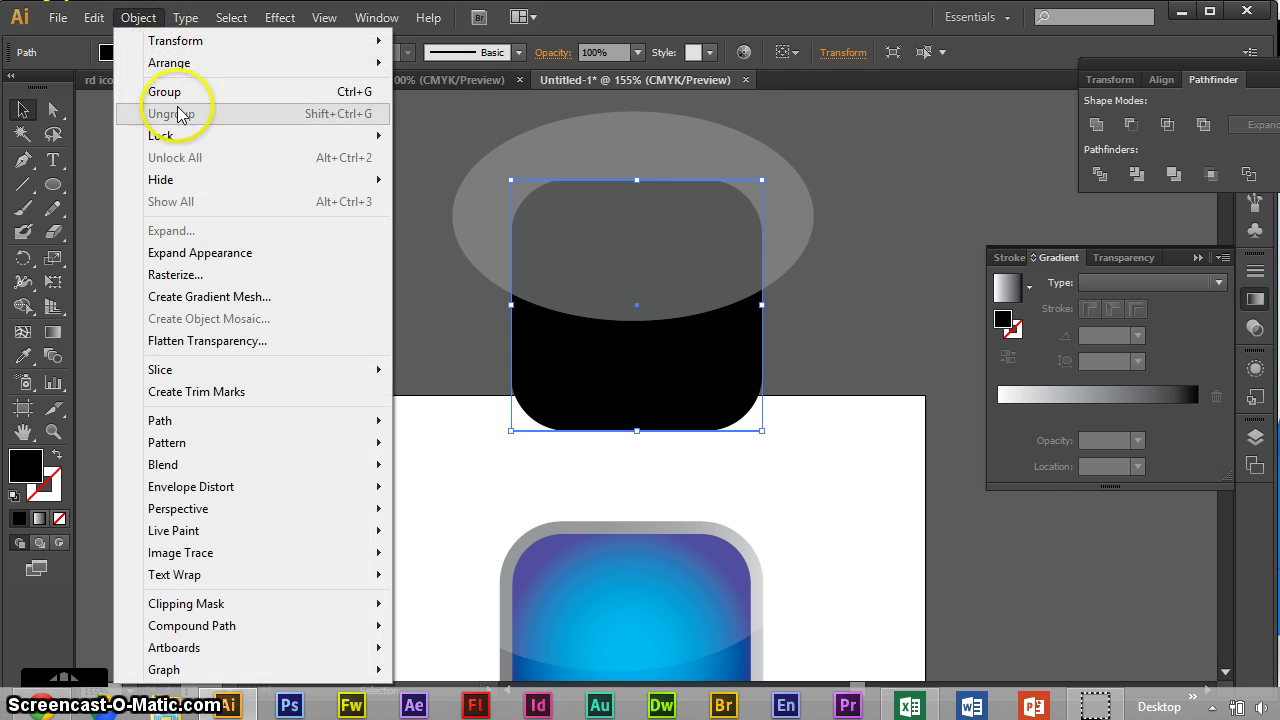
{"action": "left_click", "coordinate": [196, 252]}
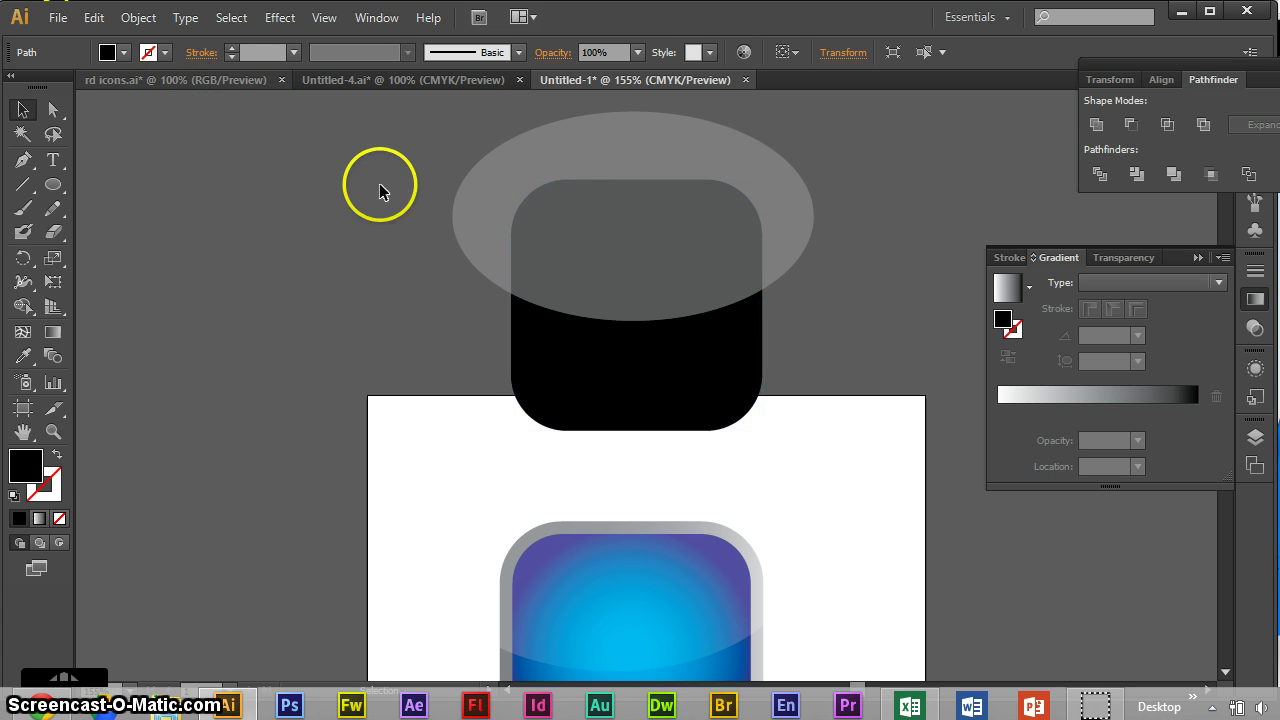
- Intersect the ellipse with the rounded square into a grey highlight and move it toward the artboard
{"action": "left_click_drag", "start_coordinate": [846, 375], "coordinate": [770, 280]}
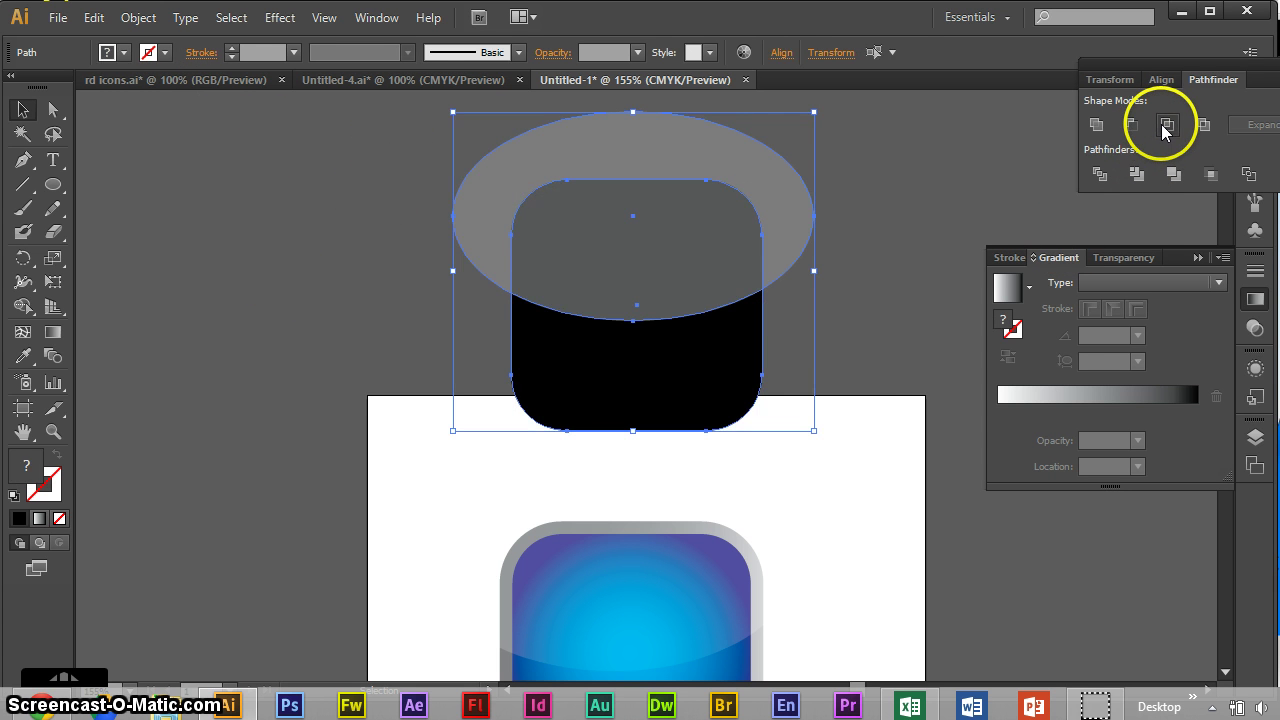
{"action": "left_click", "coordinate": [1165, 126]}
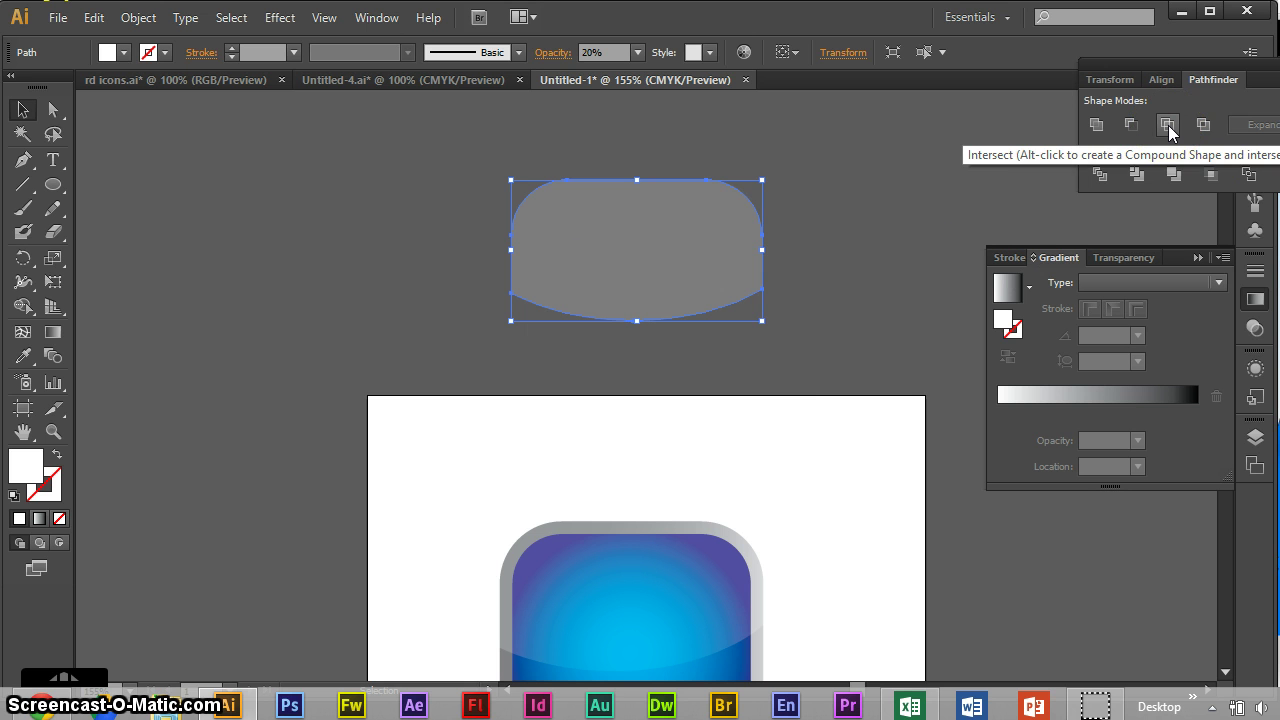
{"action": "left_click", "coordinate": [880, 277]}
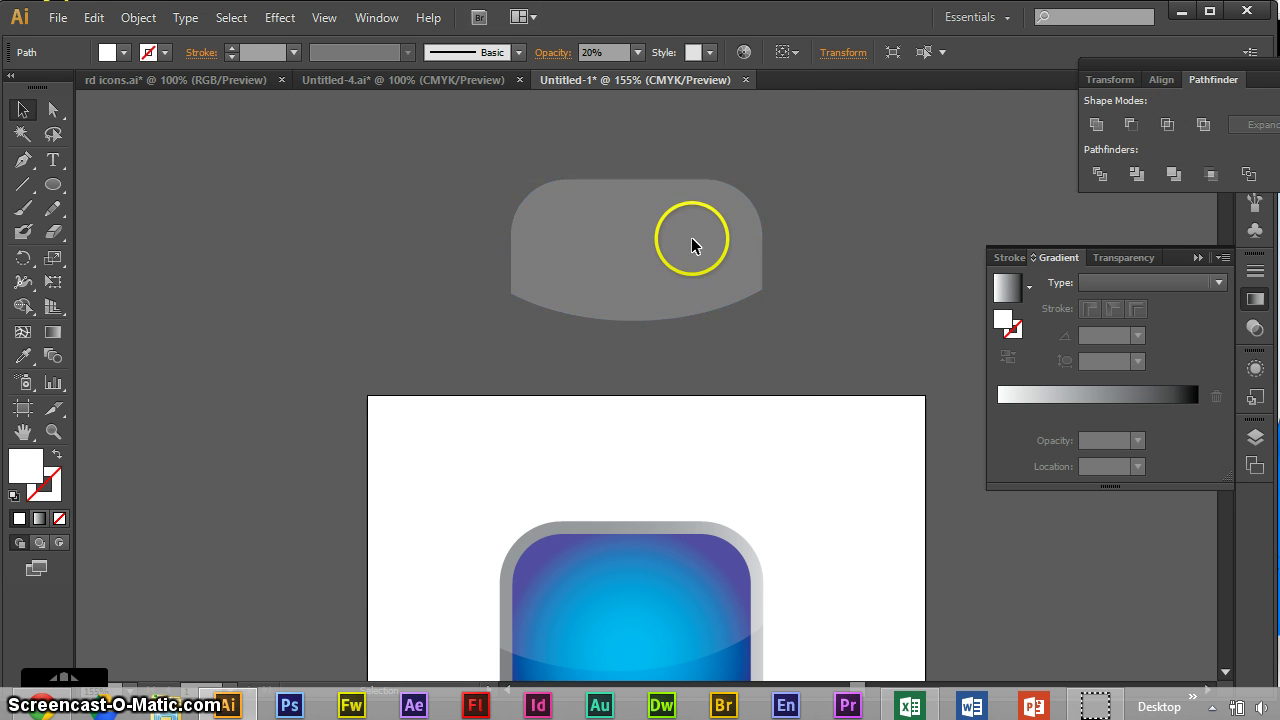
{"action": "left_click_drag", "start_coordinate": [692, 245], "coordinate": [671, 366]}
{"action": "left_click", "coordinate": [711, 597]}
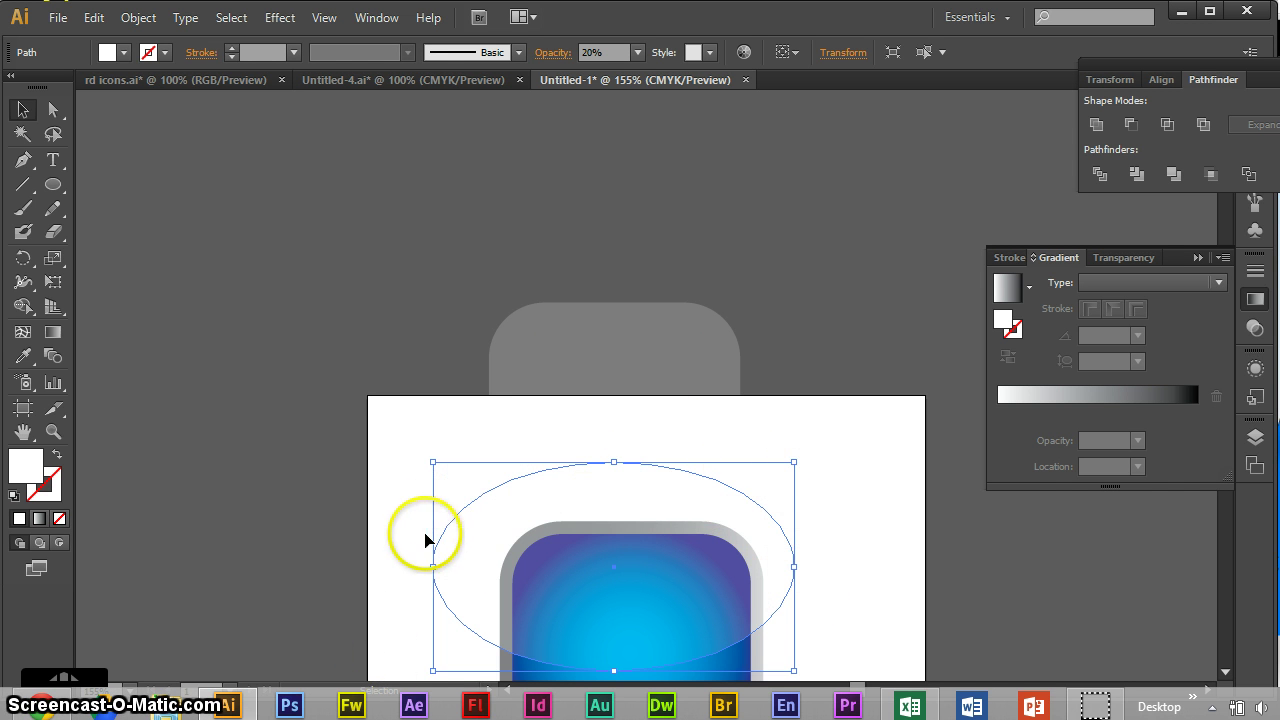
- Move the grey highlight onto the icon's upper half and shrink it to fit inside the ring
{"action": "left_click", "coordinate": [604, 352]}
{"action": "scroll", "coordinate": [703, 386], "scroll_direction": "down", "scroll_amount": 4}
{"action": "left_click_drag", "start_coordinate": [657, 266], "coordinate": [673, 485]}
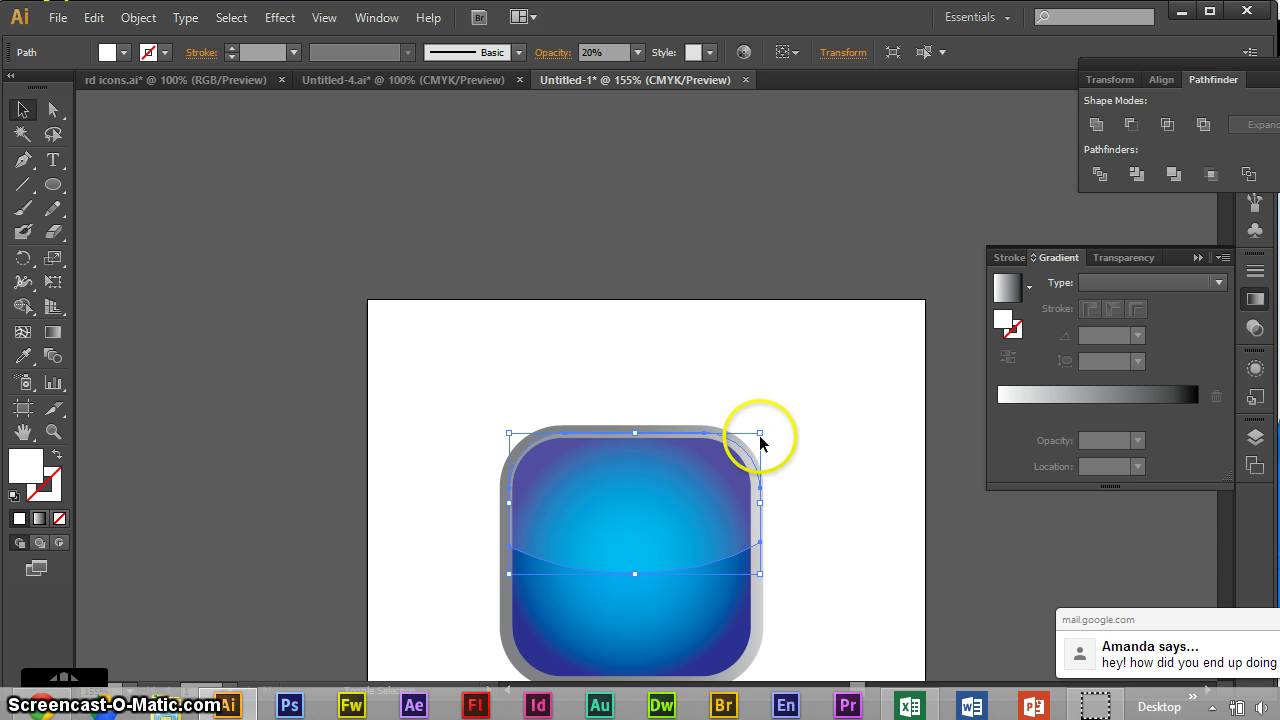
{"action": "left_click_drag", "start_coordinate": [762, 435], "coordinate": [760, 445]}
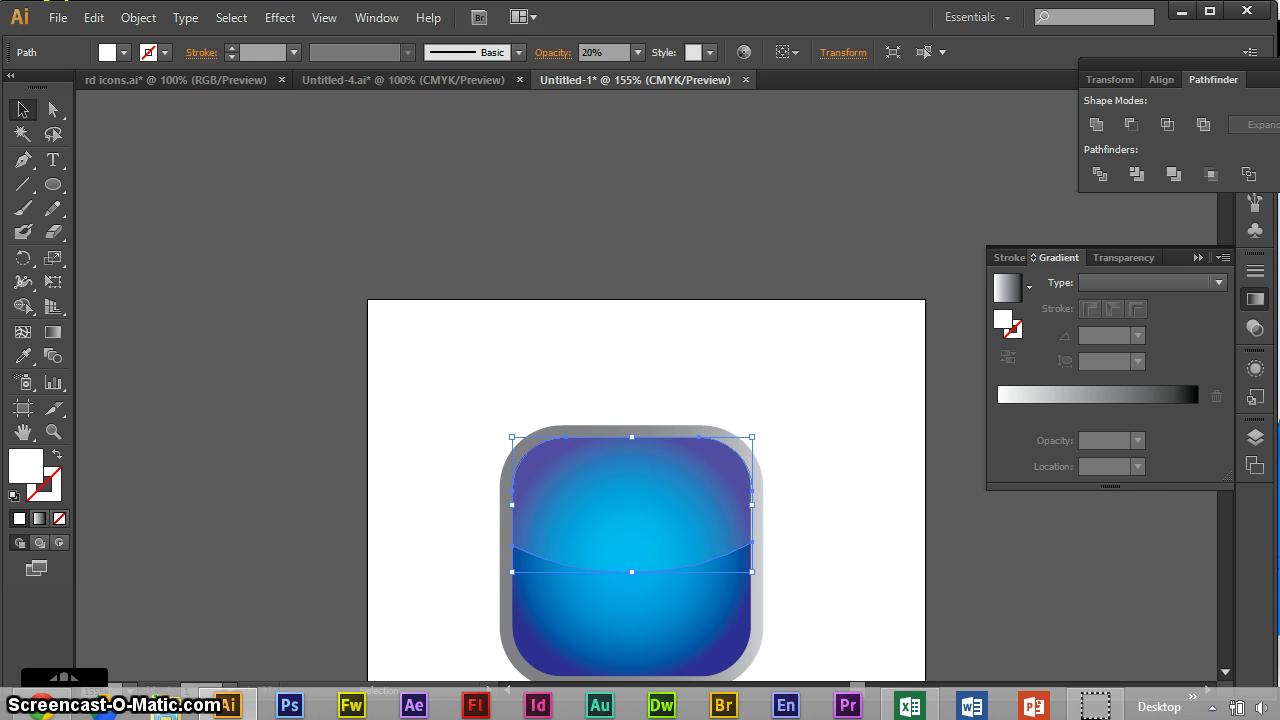
{"action": "left_click", "coordinate": [853, 472]}
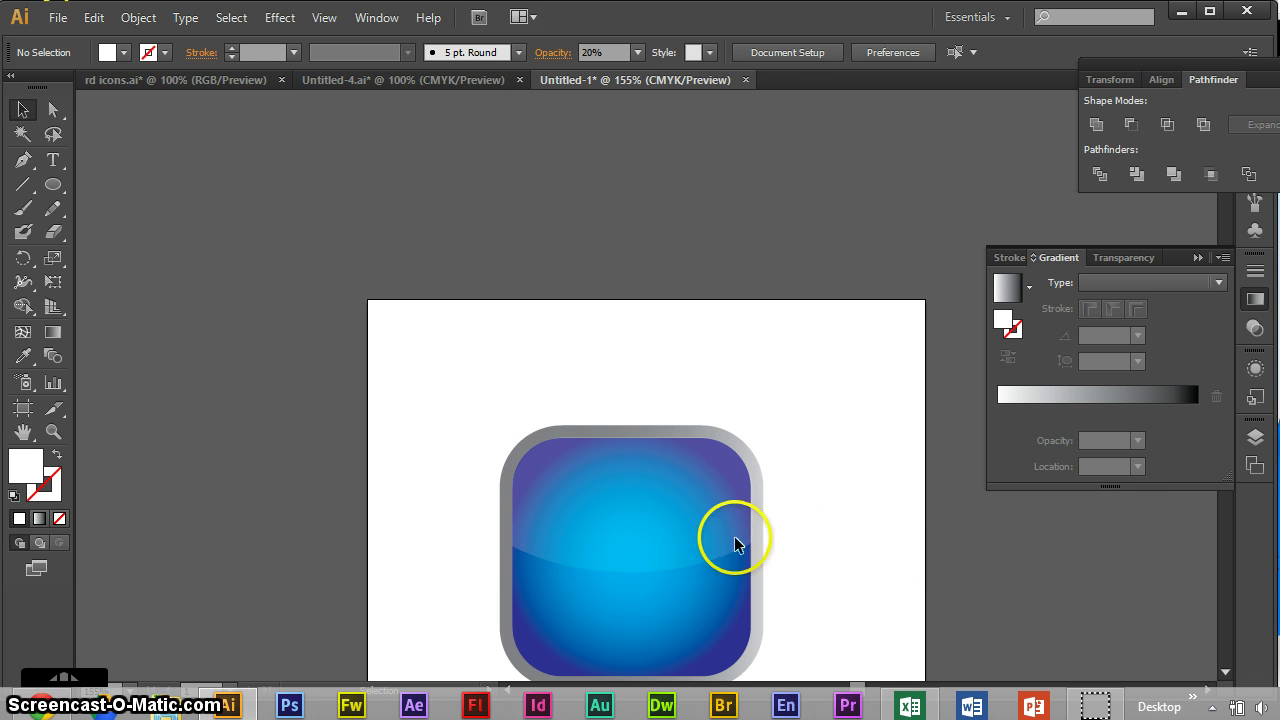
{"action": "left_click", "coordinate": [675, 520]}
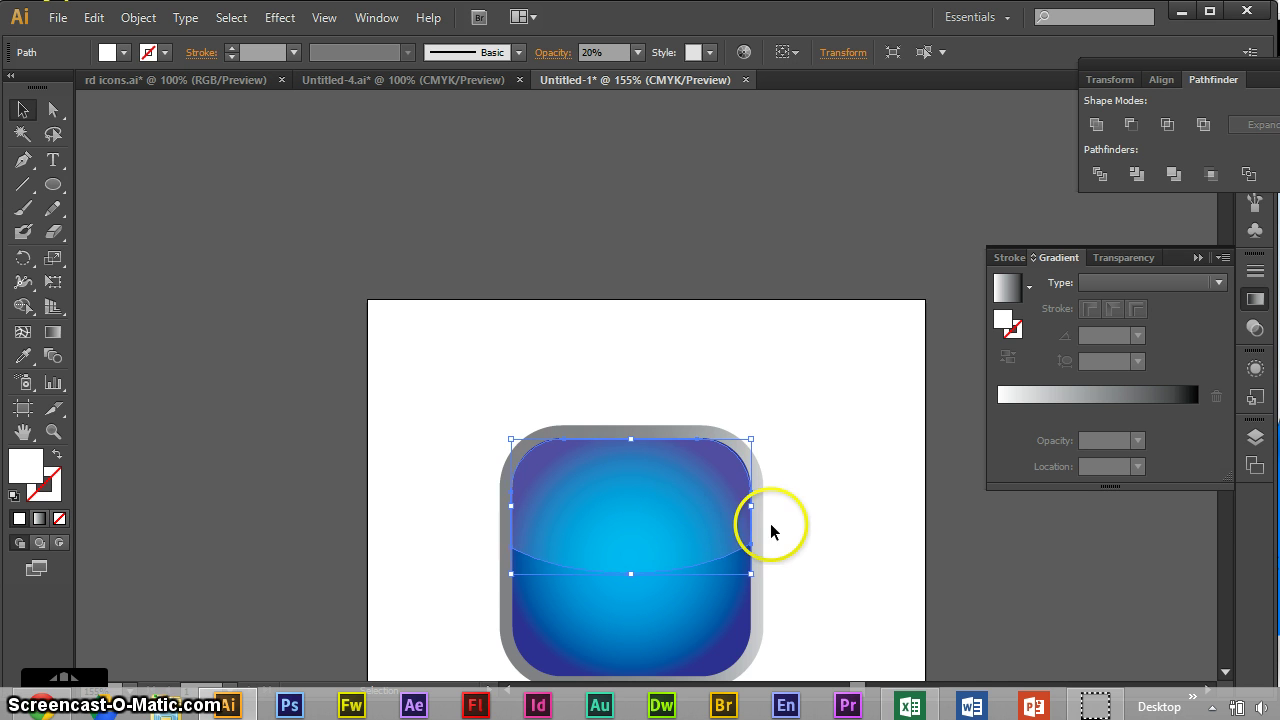
{"action": "key", "text": "ctrl+h"}
{"action": "scroll", "coordinate": [994, 563], "scroll_direction": "down", "scroll_amount": 3}
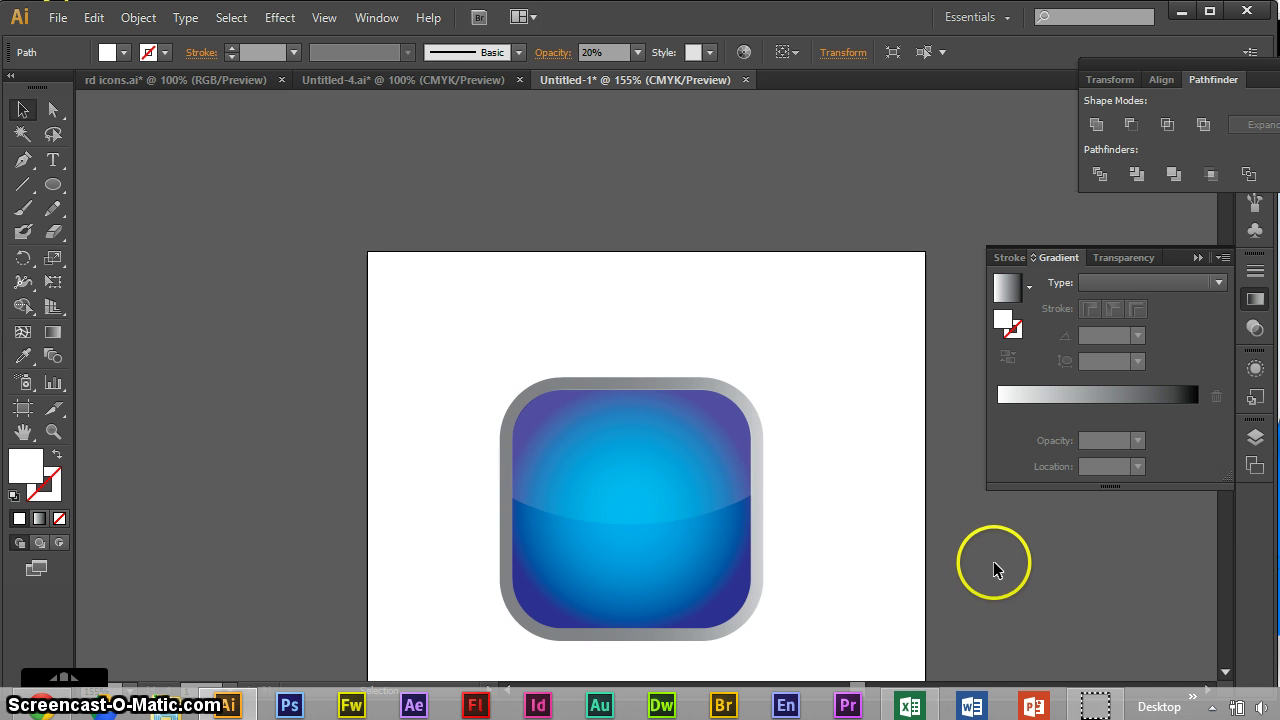
{"action": "left_click", "coordinate": [815, 505]}
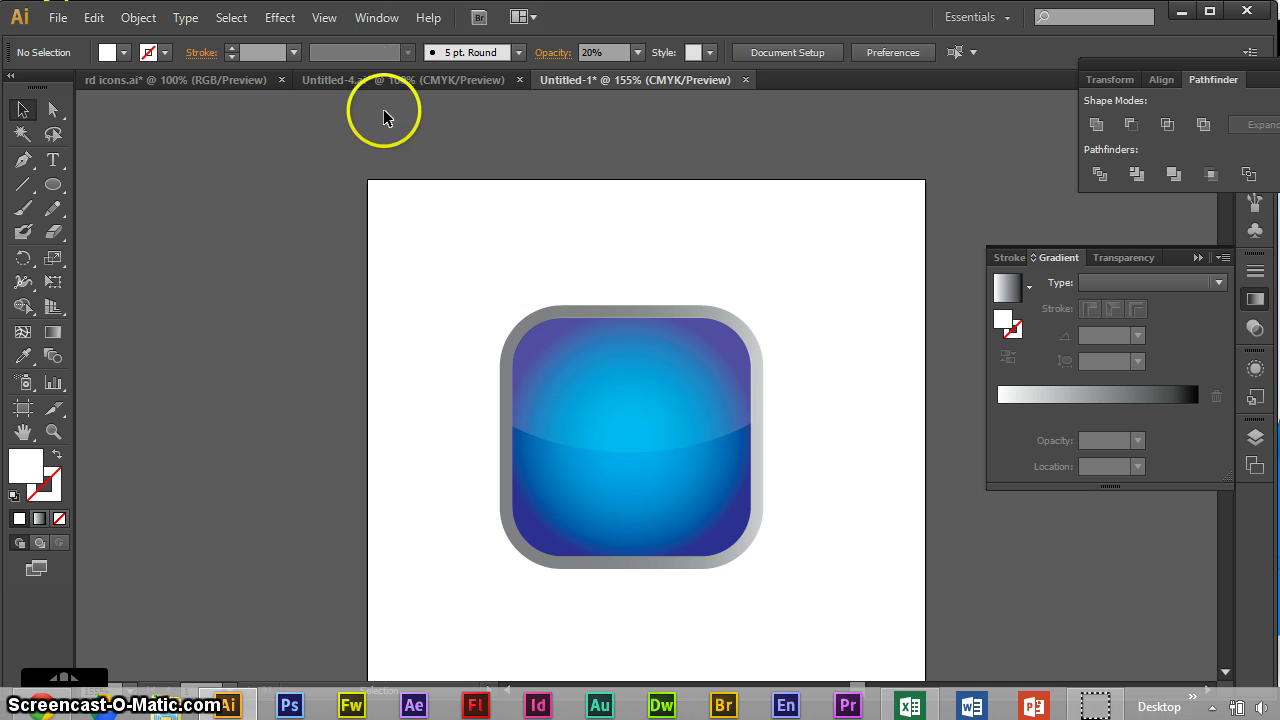
{"action": "left_click", "coordinate": [326, 87]}
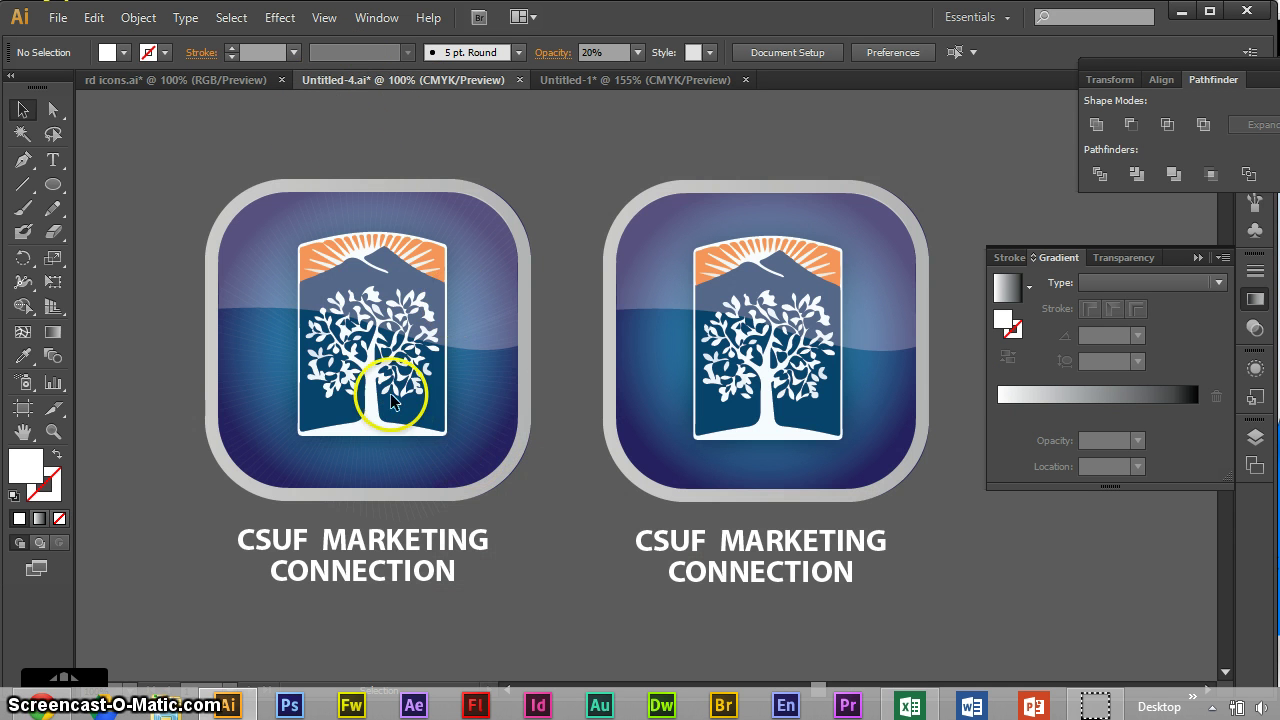
{"action": "left_click", "coordinate": [390, 398]}
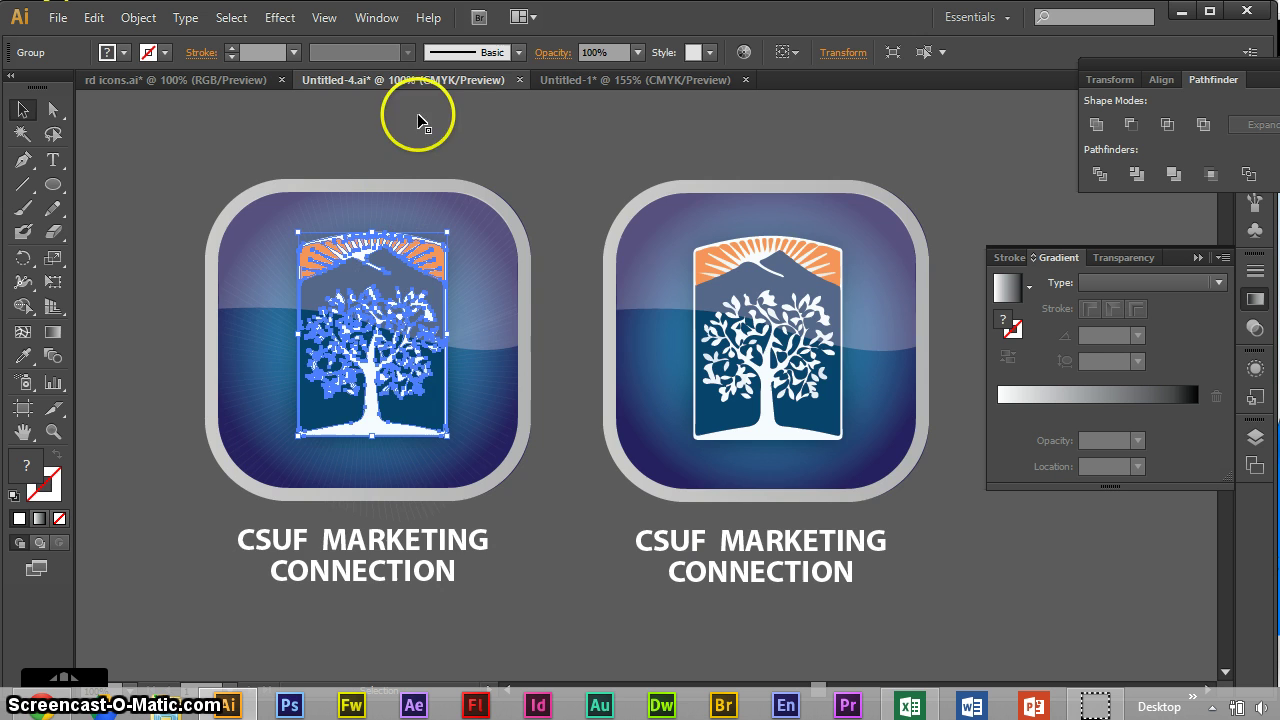
{"action": "left_click", "coordinate": [570, 80]}
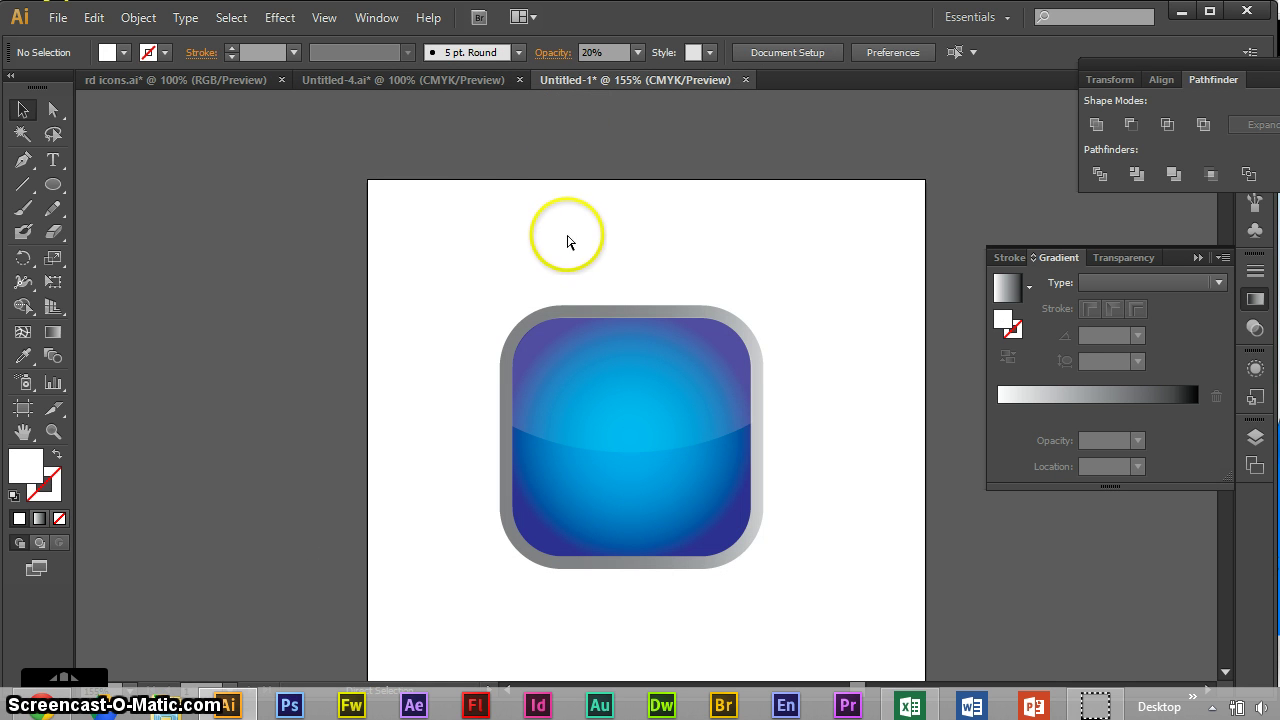
- Paste the tree logo, shrink it and centre it on the blue icon
{"action": "key", "text": "ctrl+v"}
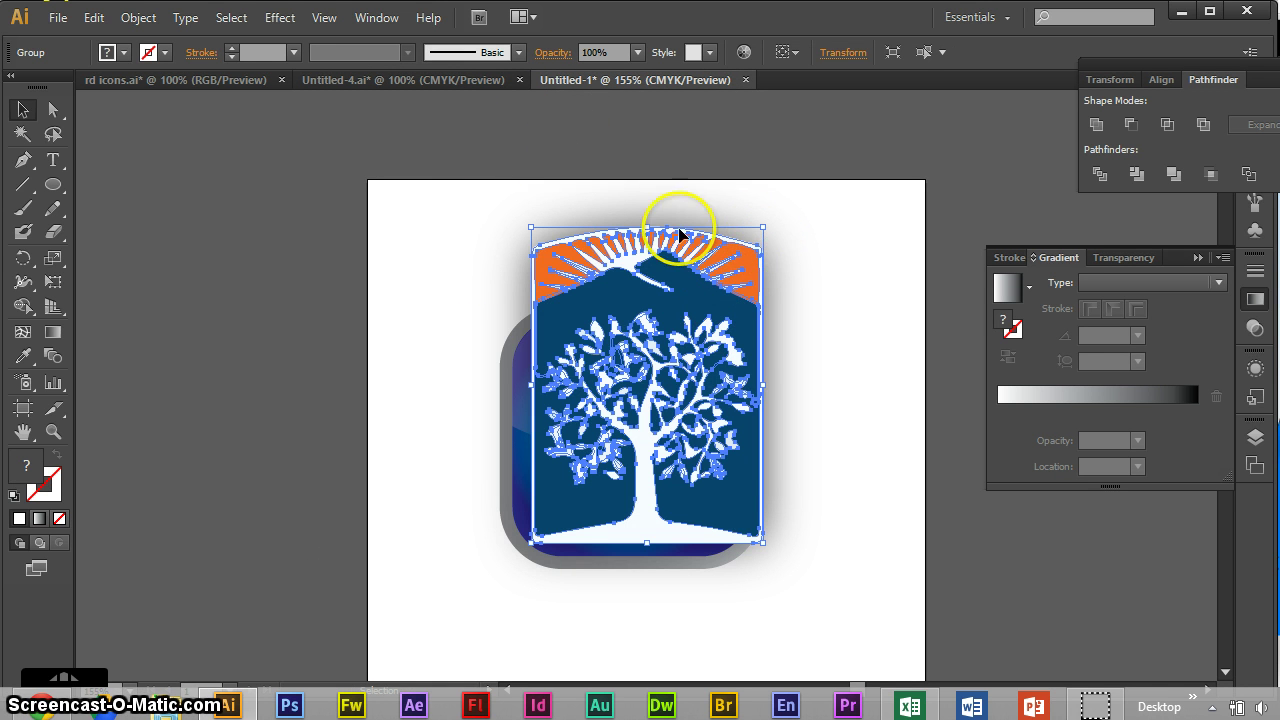
{"action": "left_click_drag", "start_coordinate": [760, 229], "coordinate": [714, 347]}
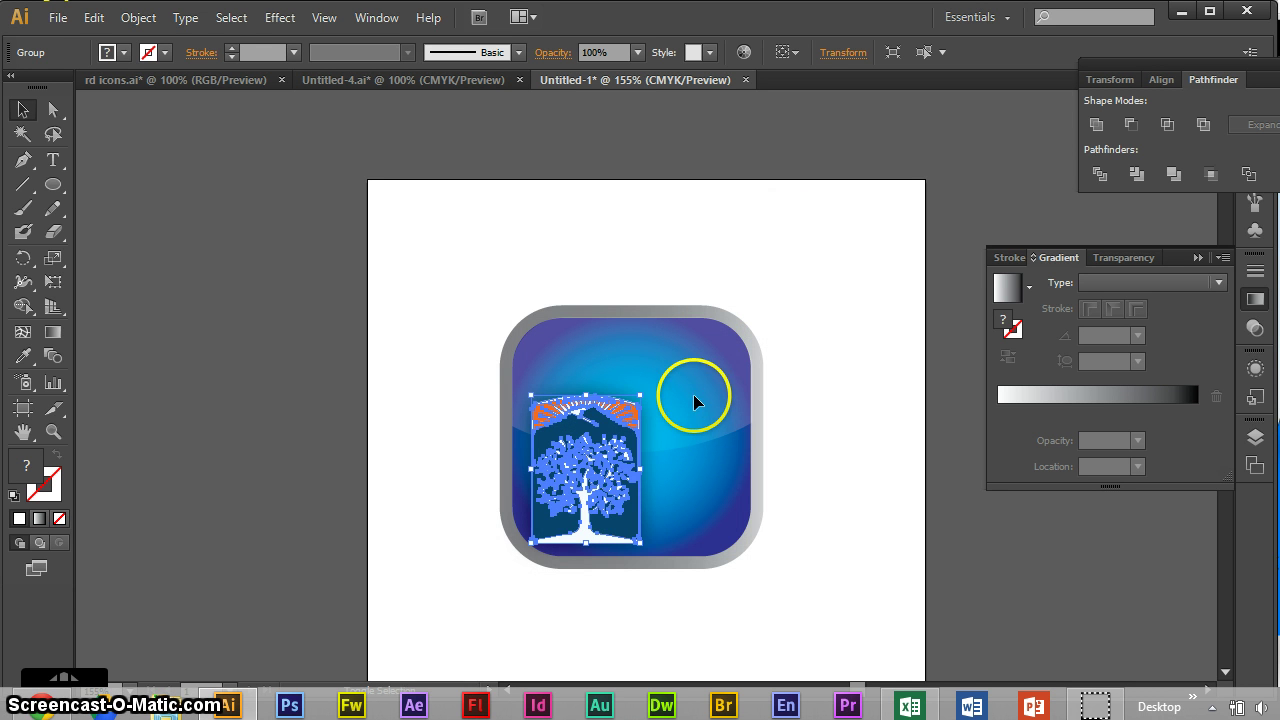
{"action": "left_click_drag", "start_coordinate": [602, 492], "coordinate": [706, 429]}
- Bring the highlight shape in front of the tree logo with Arrange > Bring to Front
{"action": "right_click", "coordinate": [706, 429]}
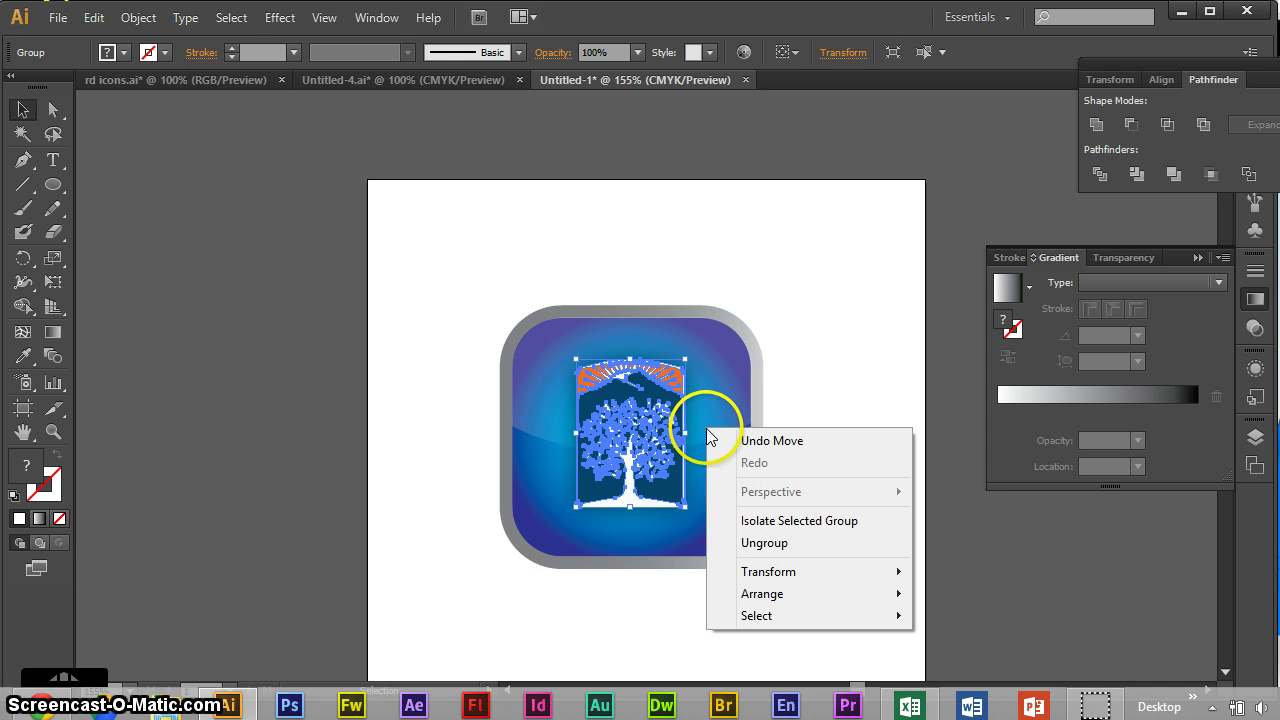
{"action": "left_click", "coordinate": [870, 280]}
{"action": "right_click", "coordinate": [724, 418]}
{"action": "mouse_move", "coordinate": [750, 382]}
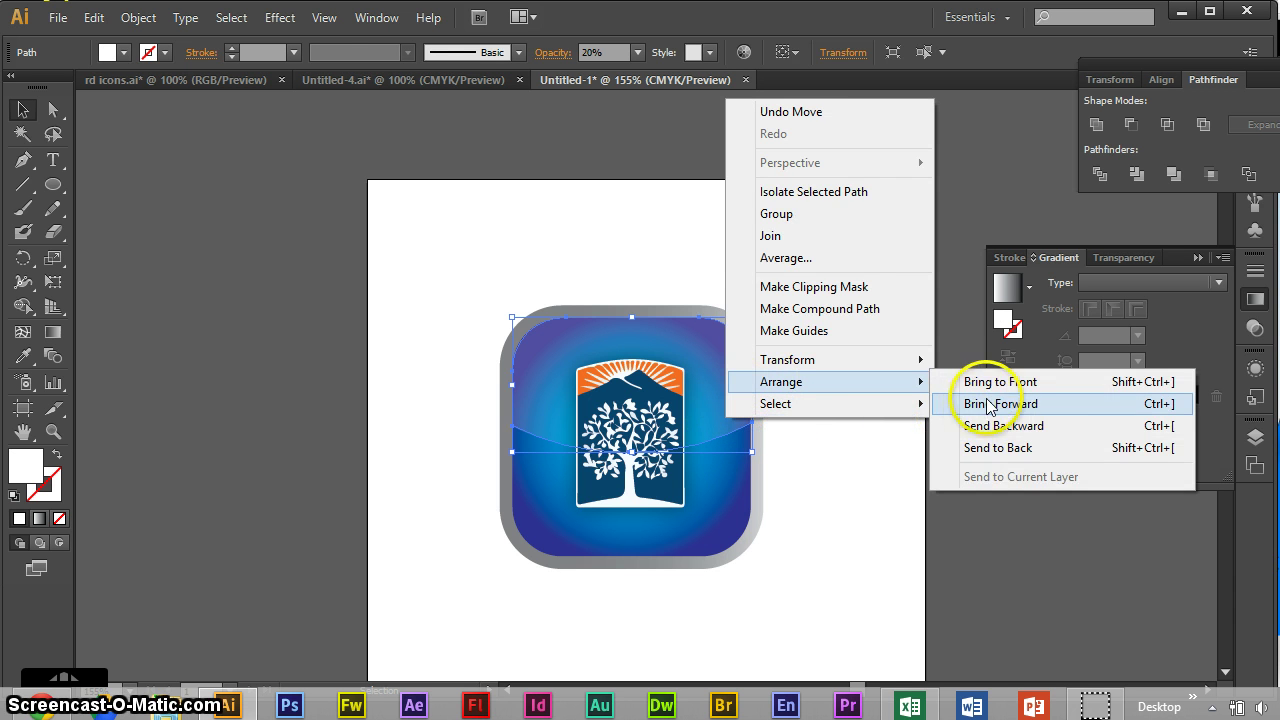
{"action": "left_click", "coordinate": [996, 385]}
{"action": "left_click", "coordinate": [917, 351]}
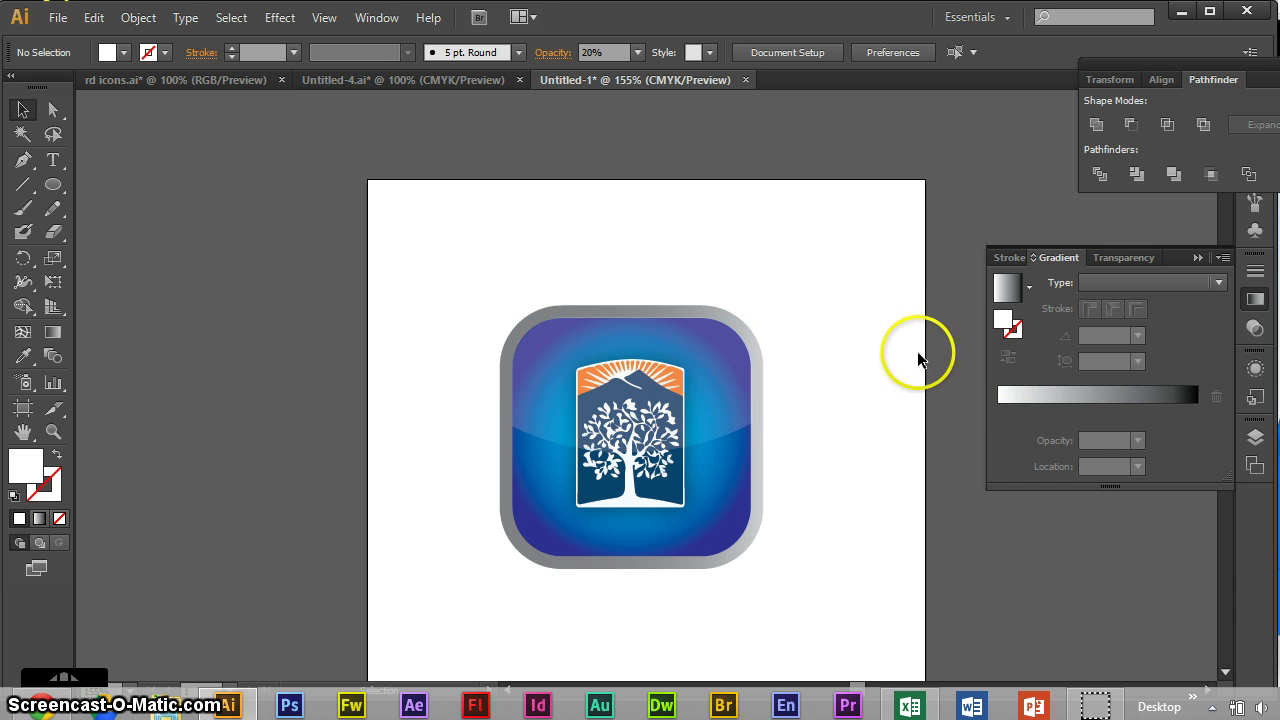
{"action": "scroll", "coordinate": [918, 345], "scroll_direction": "down", "scroll_amount": 3}
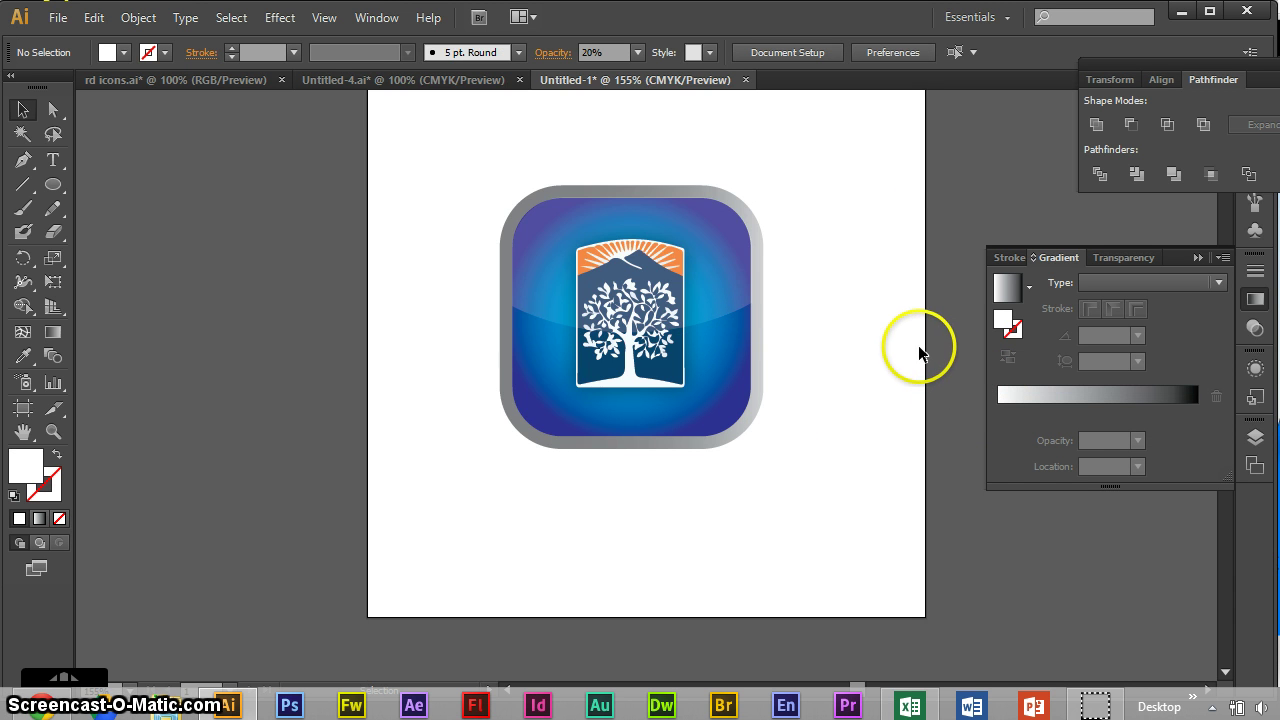
{"action": "scroll", "coordinate": [942, 262], "scroll_direction": "up", "scroll_amount": 1}
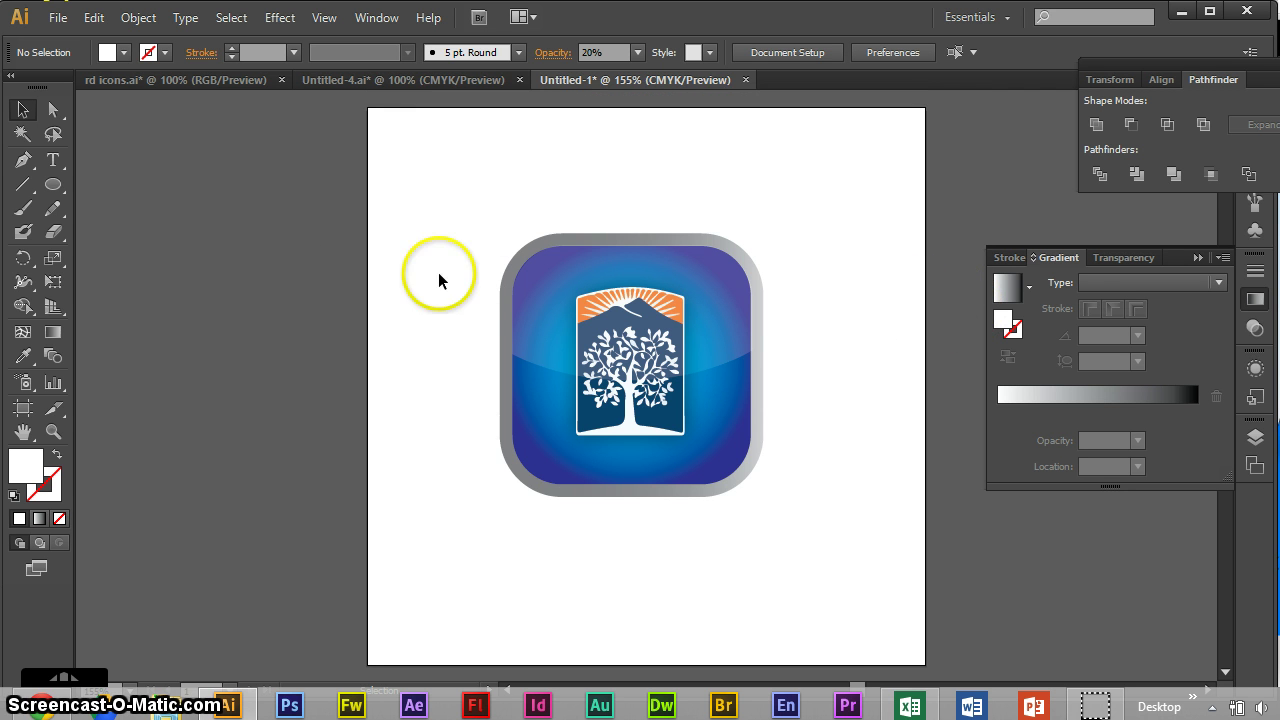
{"action": "left_click", "coordinate": [329, 81]}
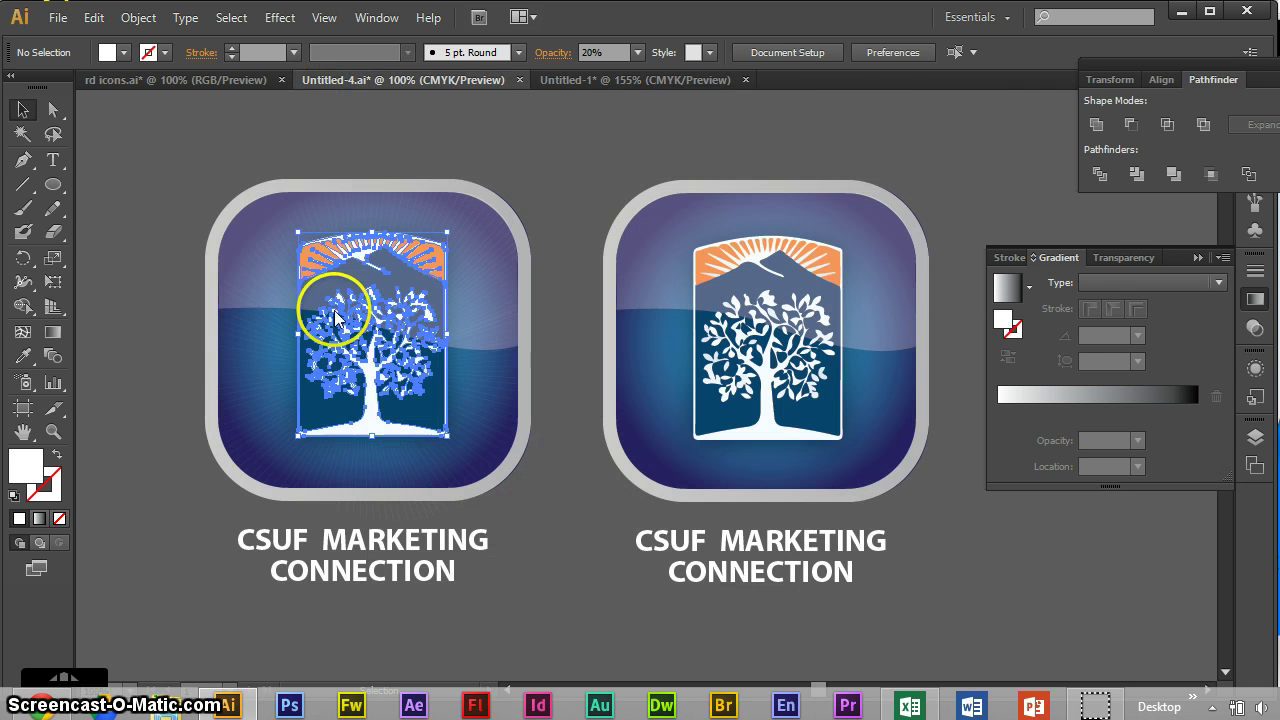
{"action": "scroll", "coordinate": [247, 405], "scroll_direction": "up", "scroll_amount": 1}
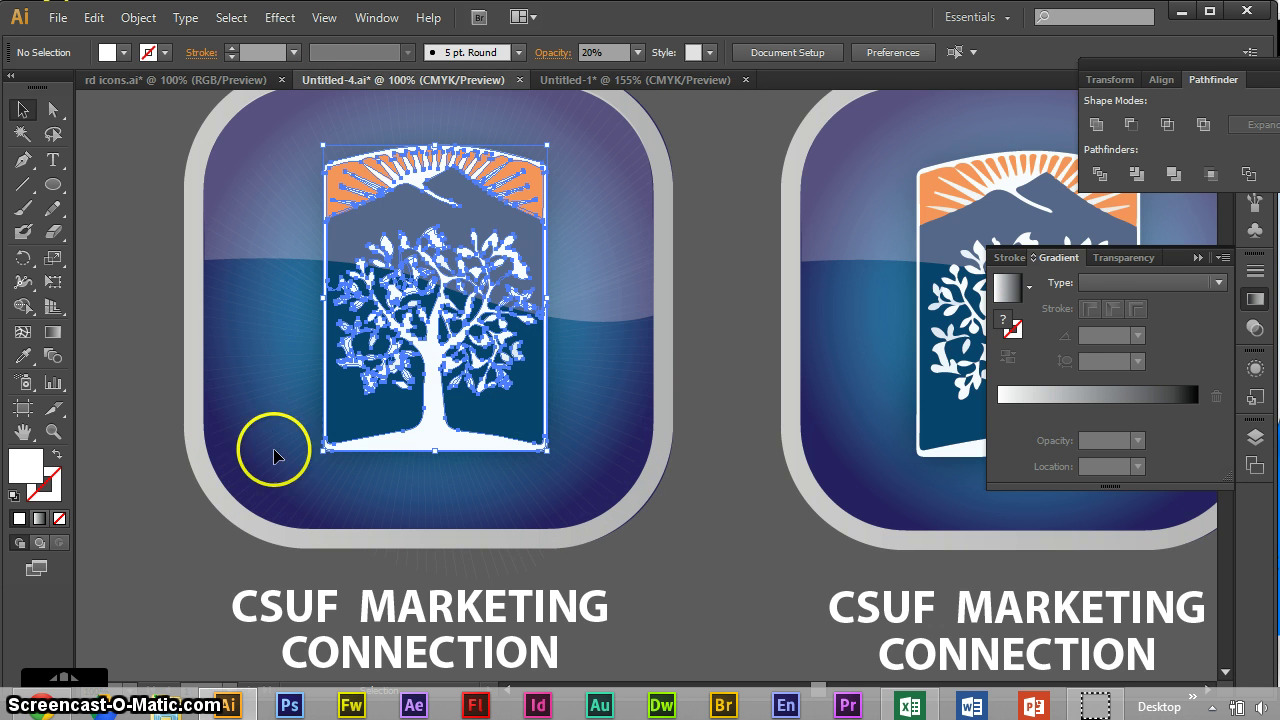
{"action": "left_click", "coordinate": [328, 550]}
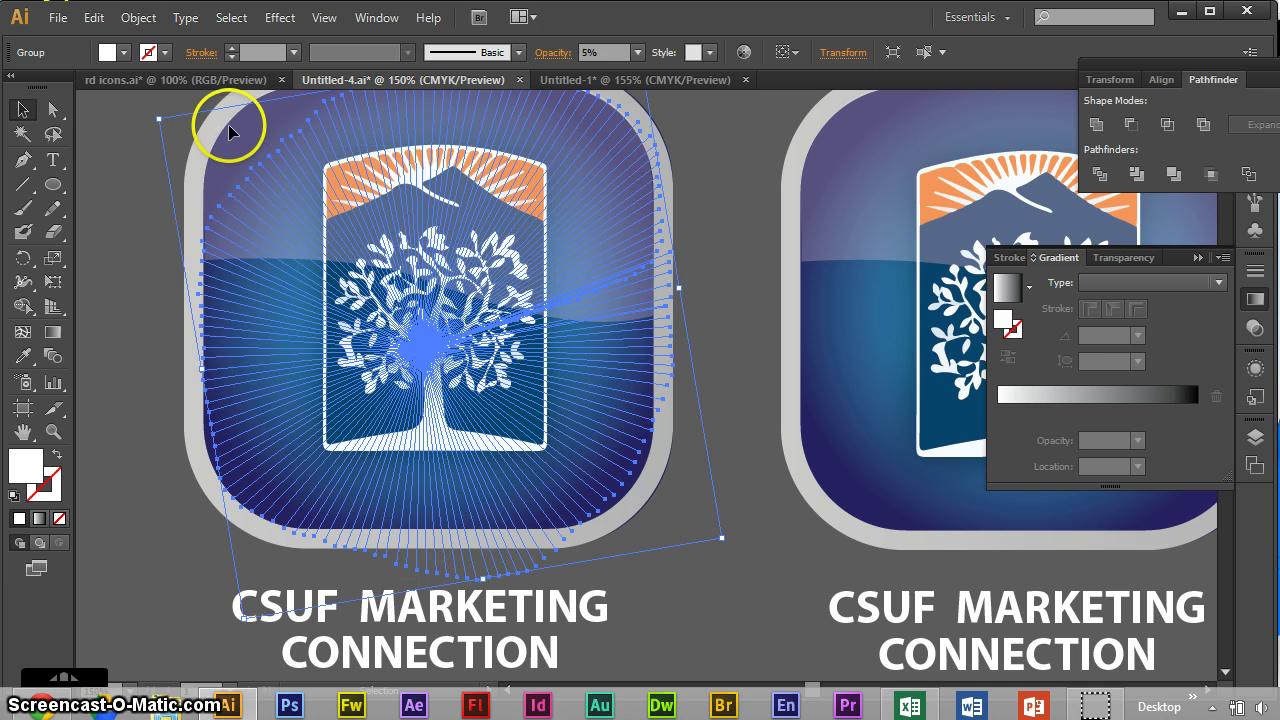
{"action": "left_click", "coordinate": [241, 80]}
{"action": "left_click", "coordinate": [350, 418]}
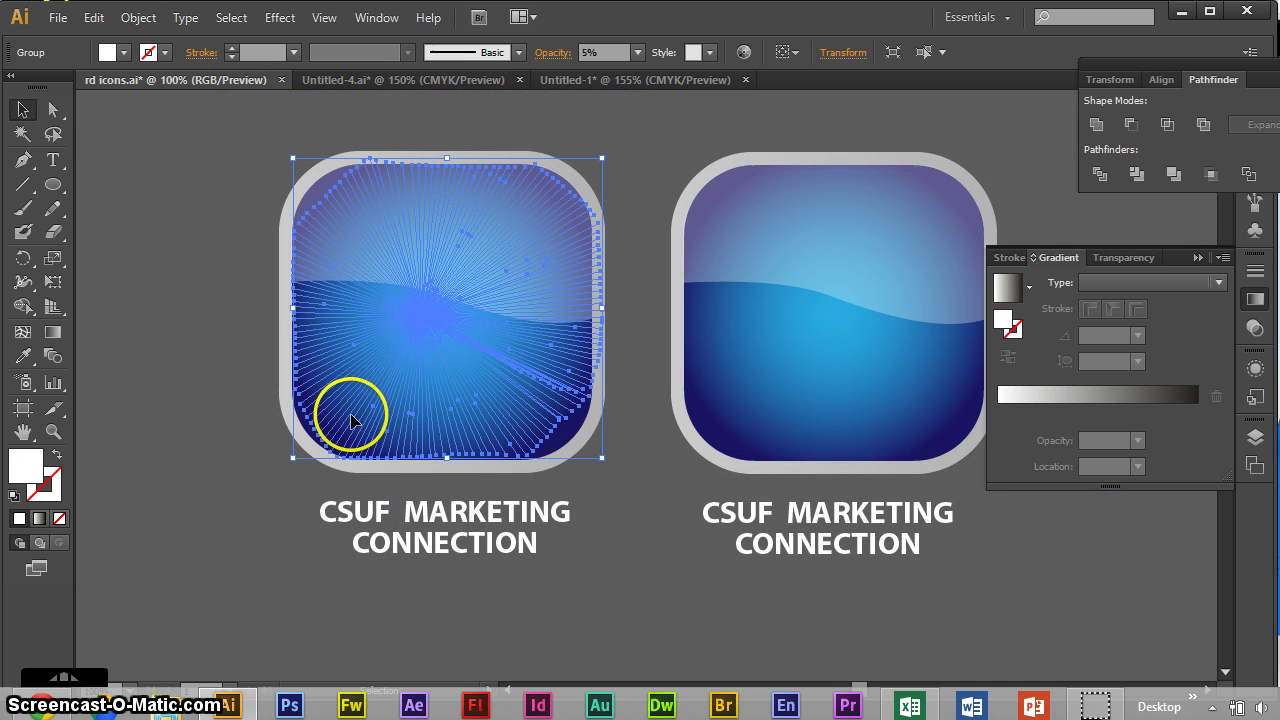
{"action": "left_click", "coordinate": [637, 80]}
- Draw a radiating fan of thin lines left of the artboard with the Line Segment tool and select it
{"action": "left_click", "coordinate": [31, 186]}
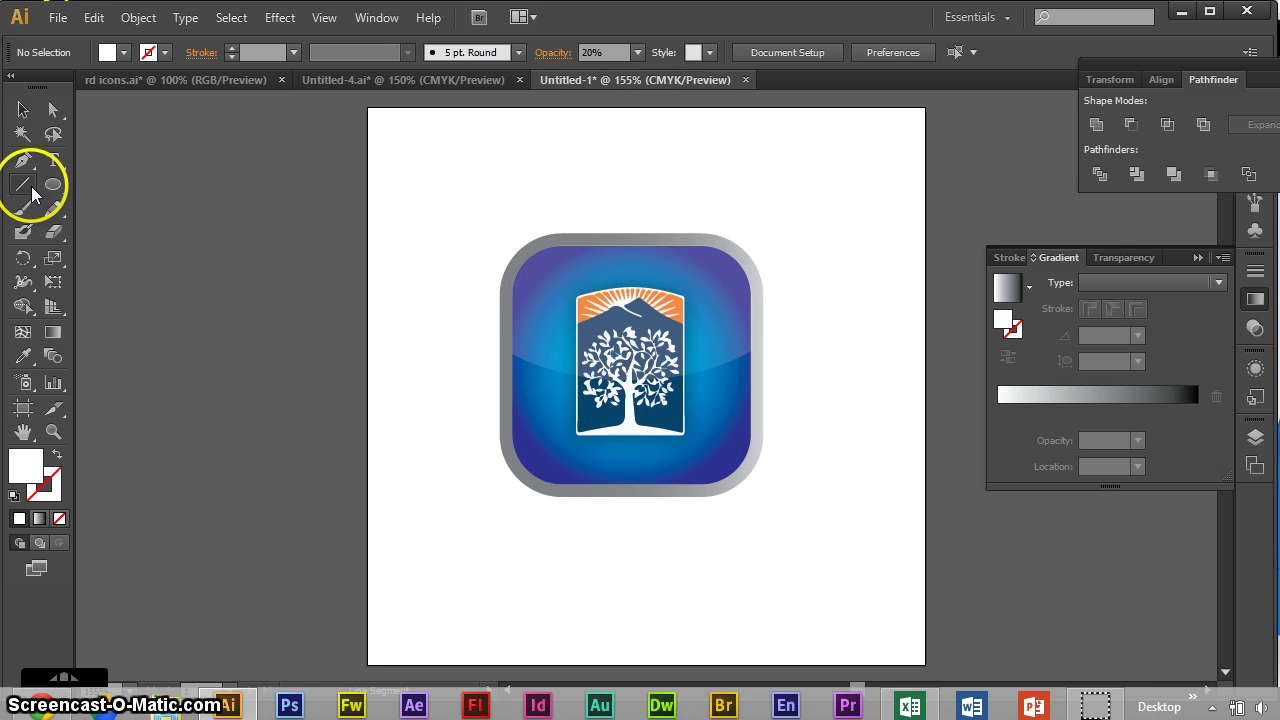
{"action": "left_click_drag", "start_coordinate": [180, 211], "coordinate": [297, 211]}
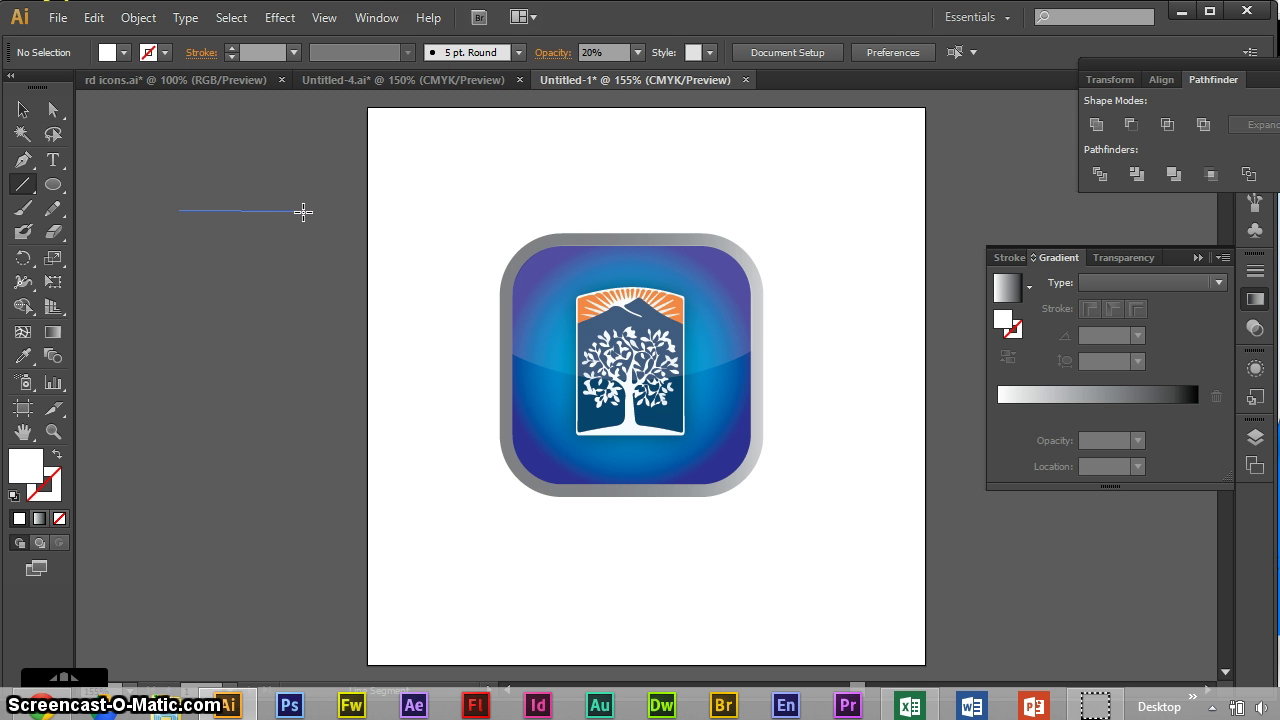
{"action": "mouse_move", "coordinate": [303, 212]}
{"action": "left_mouse_down"}
{"action": "mouse_move", "coordinate": [329, 194]}
{"action": "mouse_move", "coordinate": [309, 194]}
{"action": "mouse_move", "coordinate": [304, 210]}
{"action": "mouse_move", "coordinate": [263, 150]}
{"action": "mouse_move", "coordinate": [206, 137]}
{"action": "mouse_move", "coordinate": [157, 163]}
{"action": "mouse_move", "coordinate": [129, 203]}
{"action": "mouse_move", "coordinate": [132, 244]}
{"action": "mouse_move", "coordinate": [190, 283]}
{"action": "left_mouse_up"}
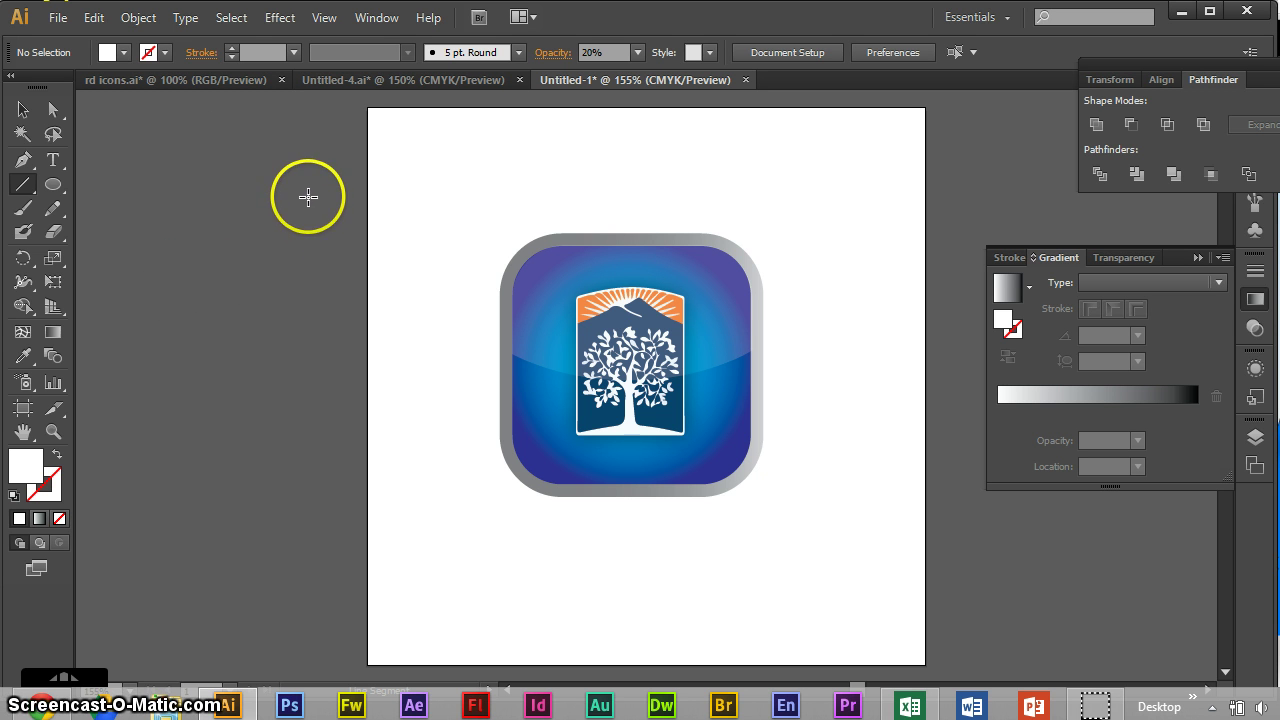
{"action": "key", "text": "v"}
{"action": "left_click_drag", "start_coordinate": [108, 138], "coordinate": [391, 406]}
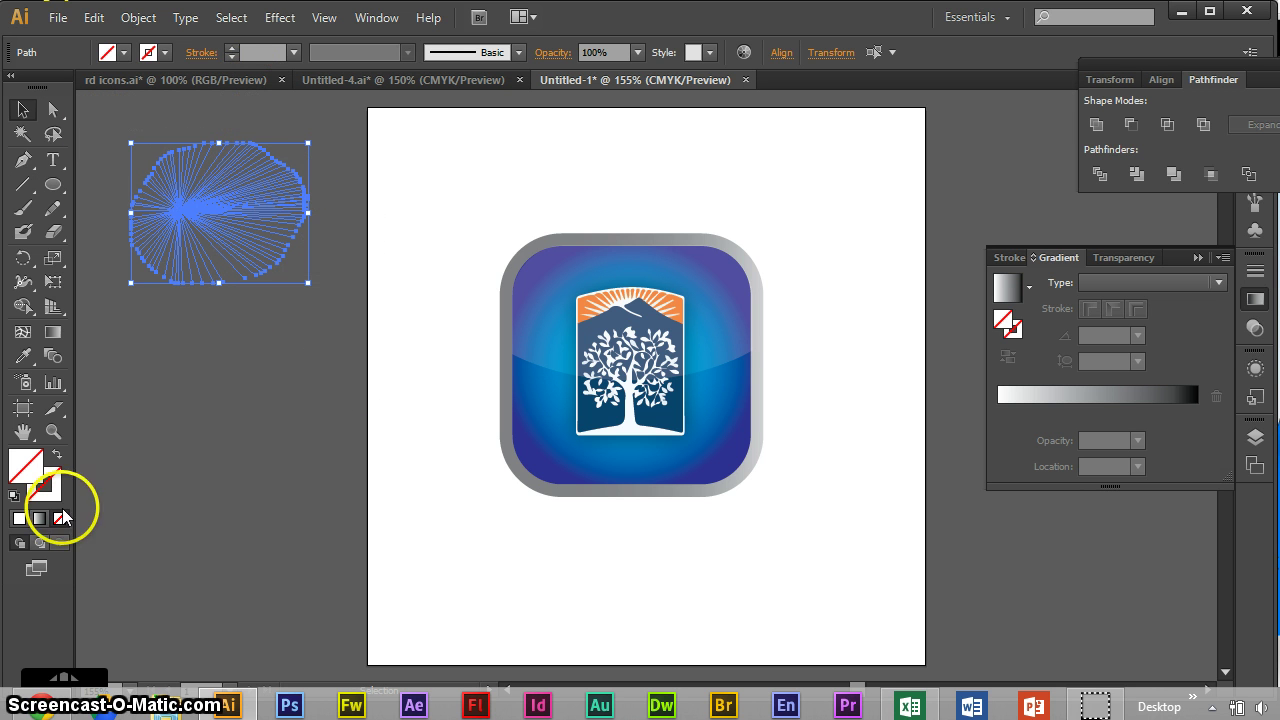
- Make the fan's lines white strokes at 10% opacity and adjust its gradient direction
{"action": "left_click", "coordinate": [40, 492]}
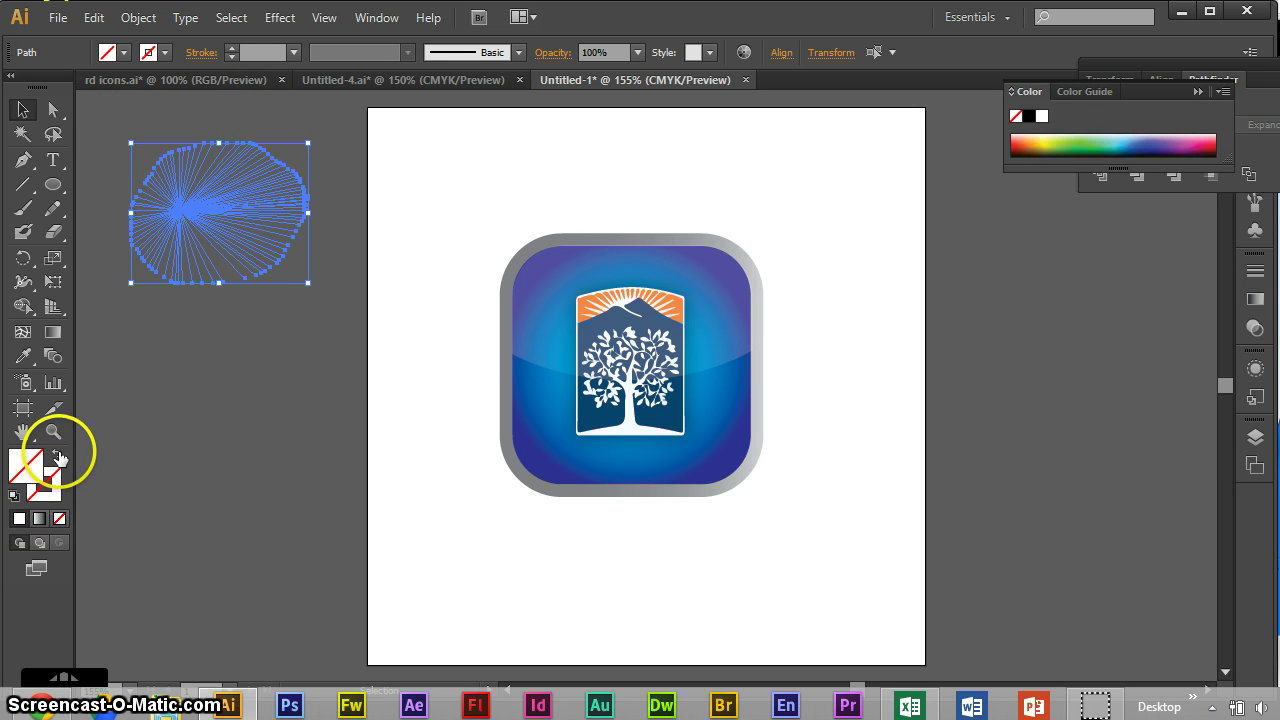
{"action": "left_click", "coordinate": [57, 455]}
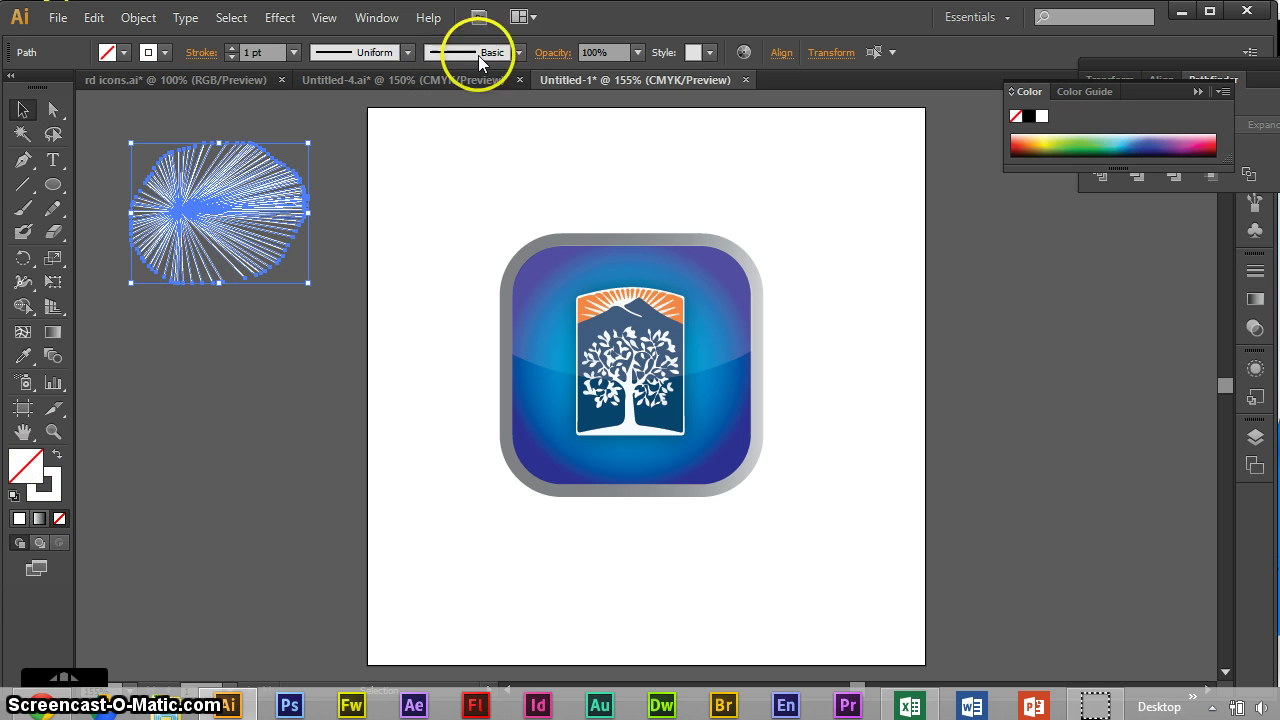
{"action": "left_click", "coordinate": [637, 52]}
{"action": "left_click", "coordinate": [655, 96]}
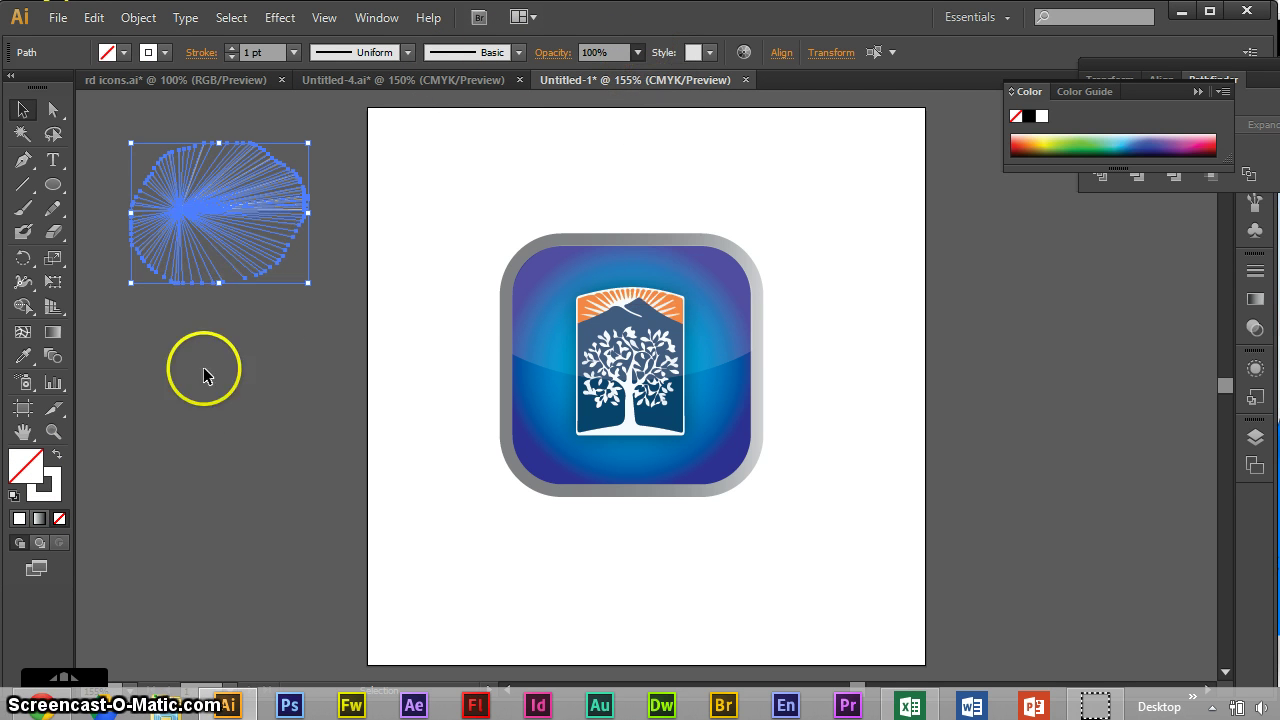
{"action": "key", "text": "g"}
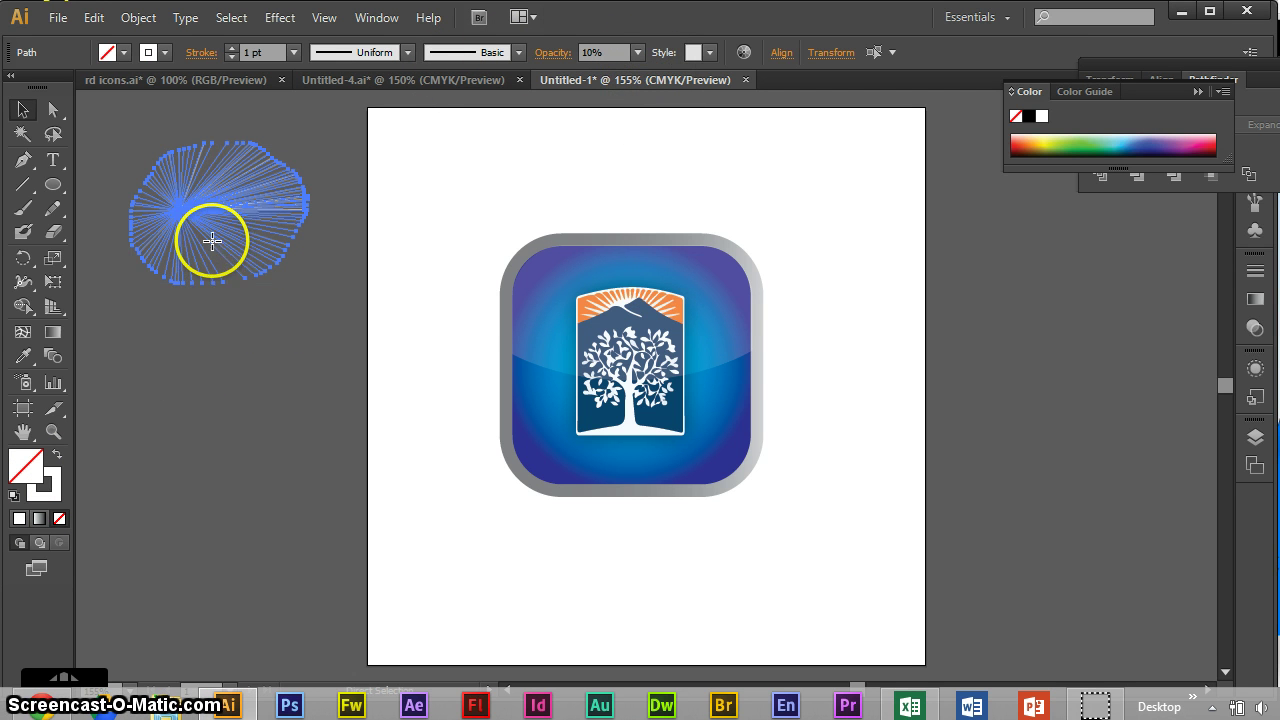
{"action": "left_click_drag", "start_coordinate": [209, 227], "coordinate": [405, 362]}
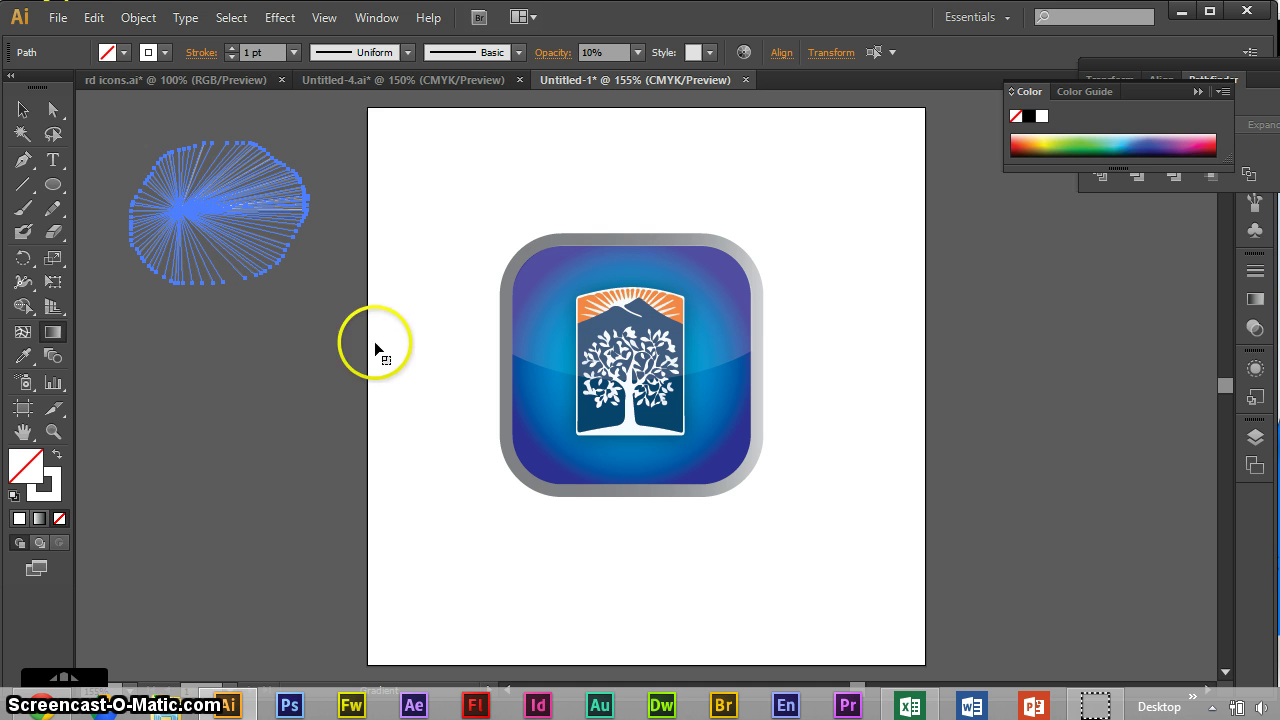
{"action": "key", "text": "v"}
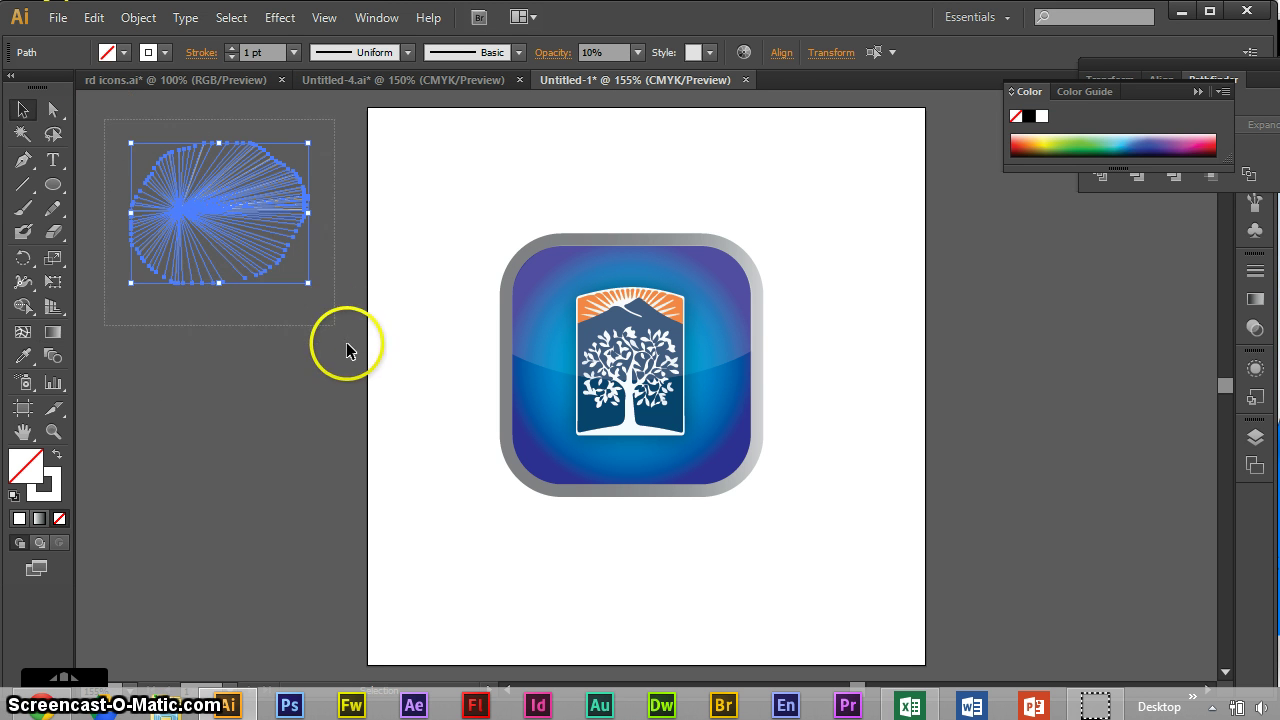
- Move and enlarge the fan over the icon, compare with rd icons.ai, then reselect the fan
{"action": "left_click_drag", "start_coordinate": [222, 237], "coordinate": [586, 406]}
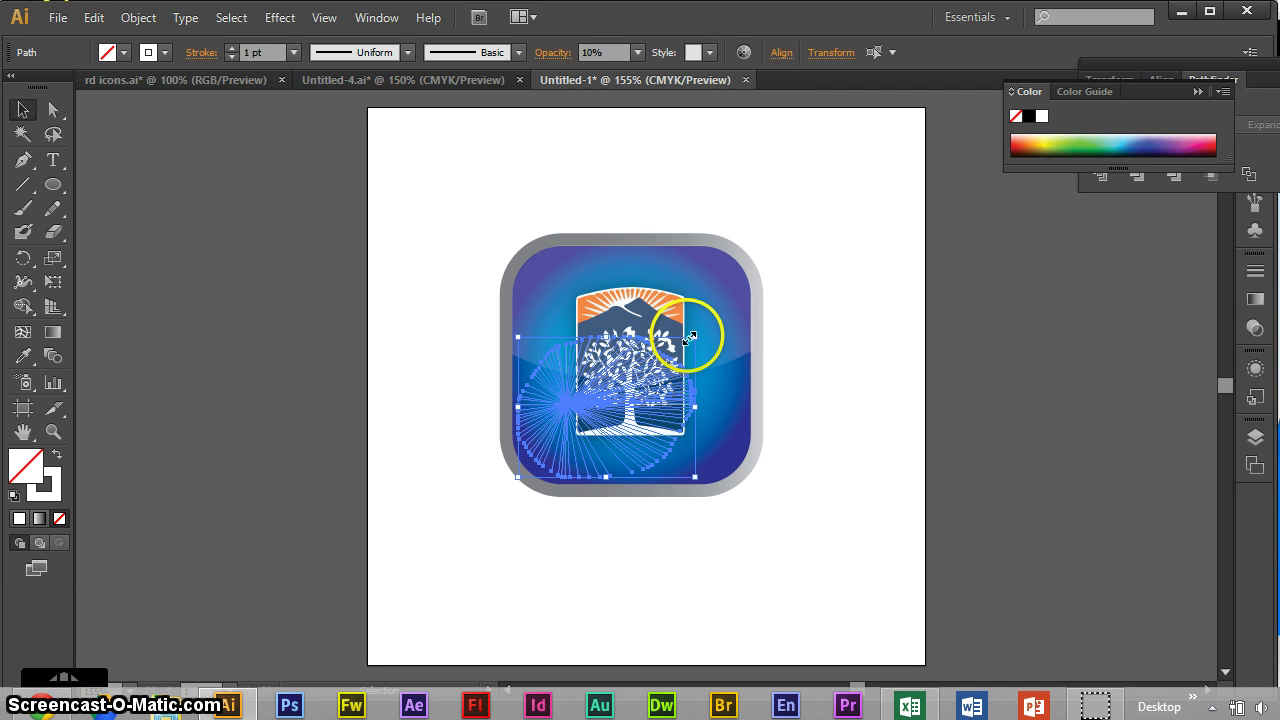
{"action": "left_click_drag", "start_coordinate": [694, 338], "coordinate": [748, 236]}
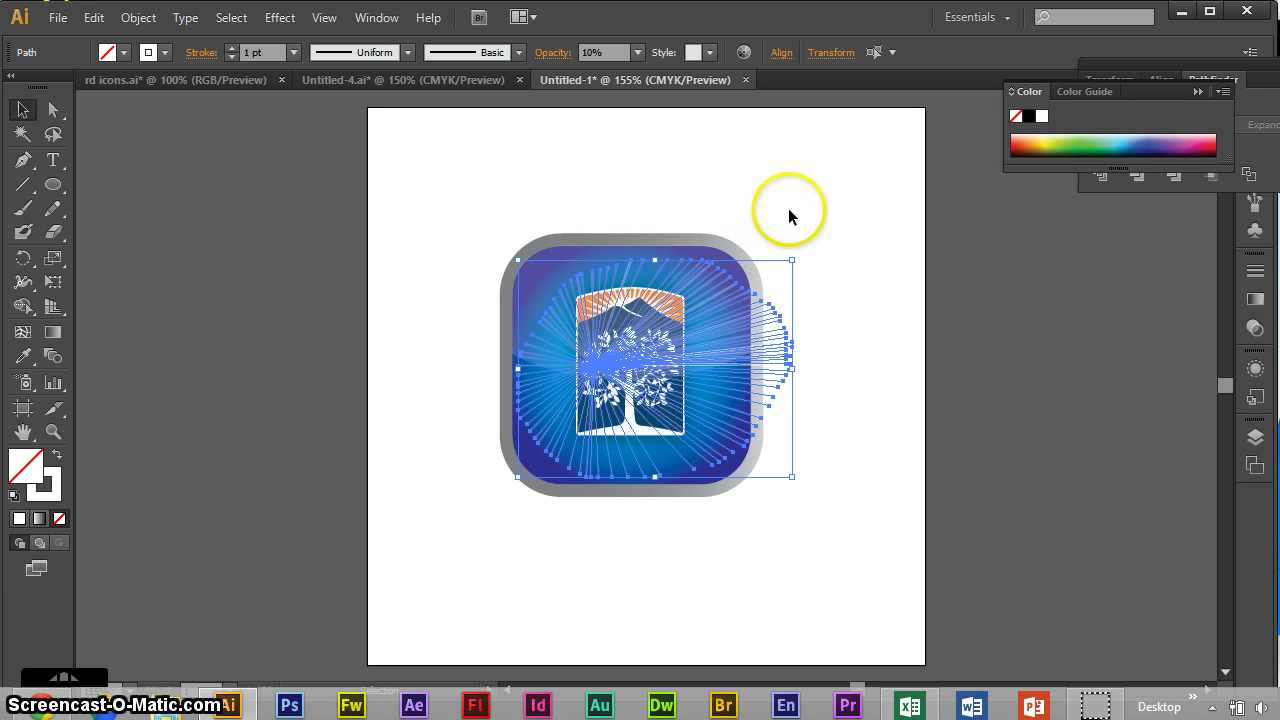
{"action": "left_click", "coordinate": [991, 381]}
{"action": "left_click", "coordinate": [254, 79]}
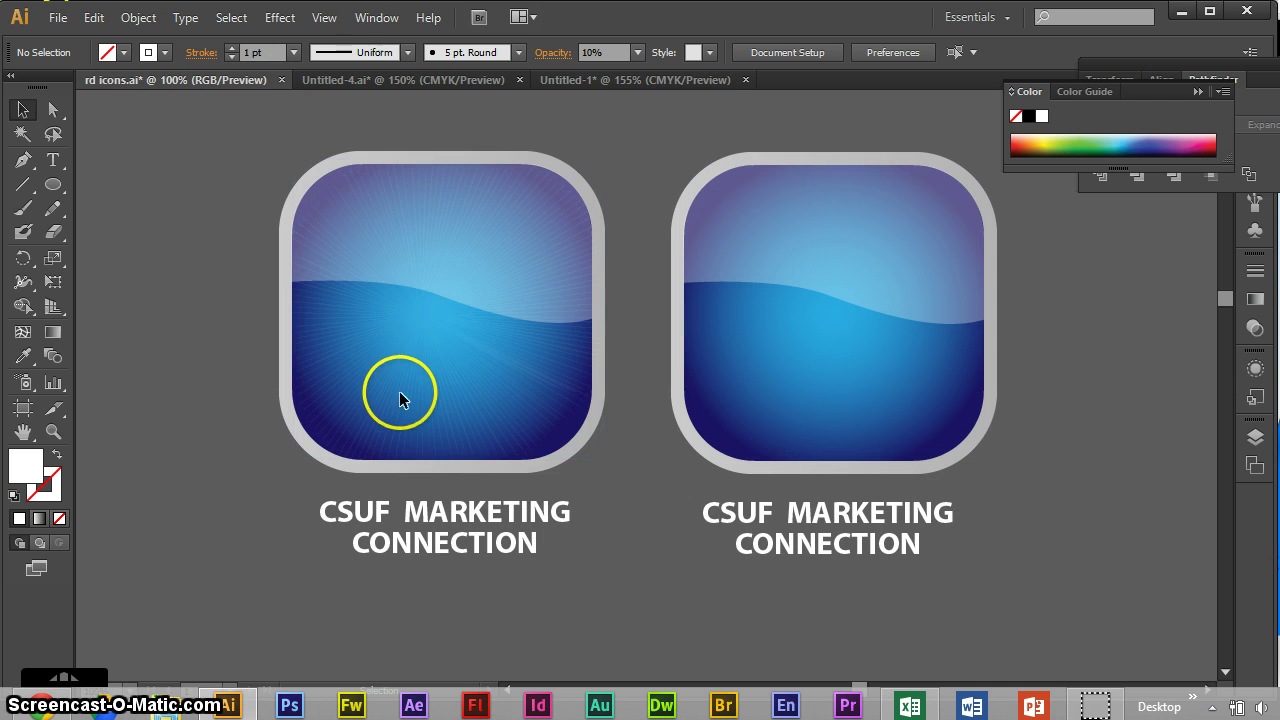
{"action": "left_click", "coordinate": [645, 84]}
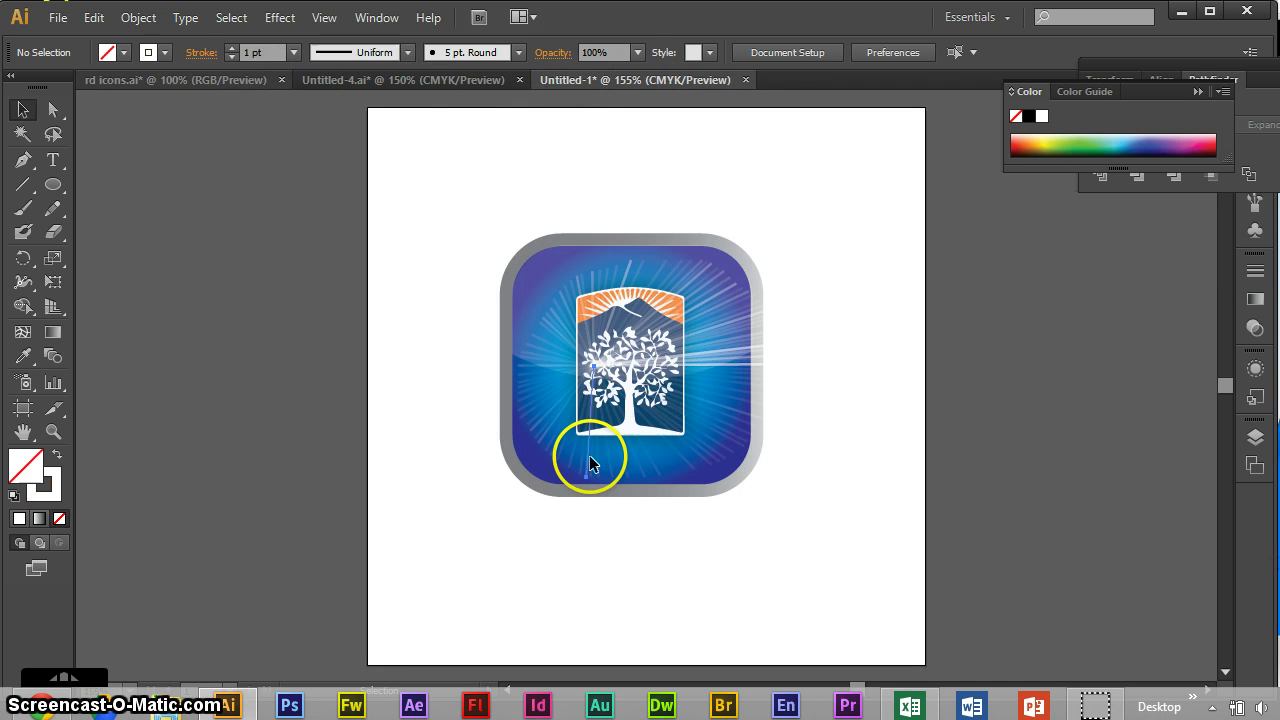
{"action": "left_click", "coordinate": [588, 462]}
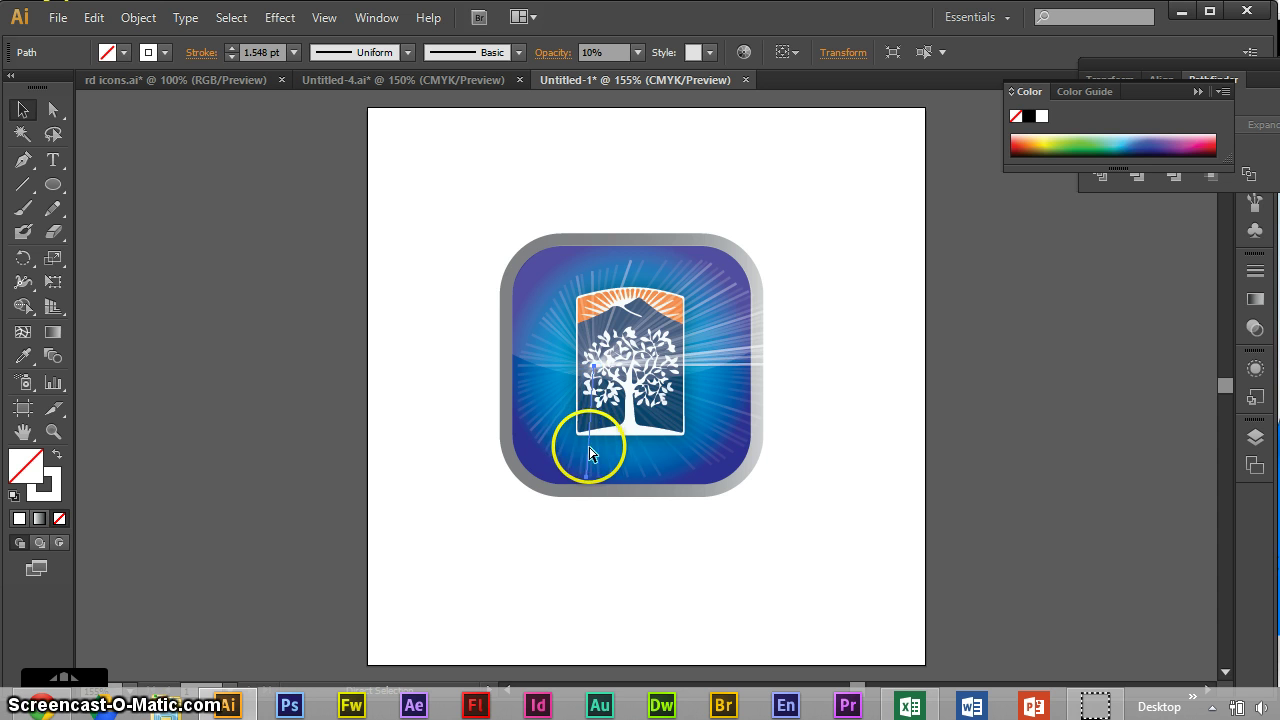
{"action": "left_click", "coordinate": [587, 445]}
- Delete the ray fan and trim the 5 by 5 inch artboard to closely frame the icon
{"action": "key", "text": "Delete"}
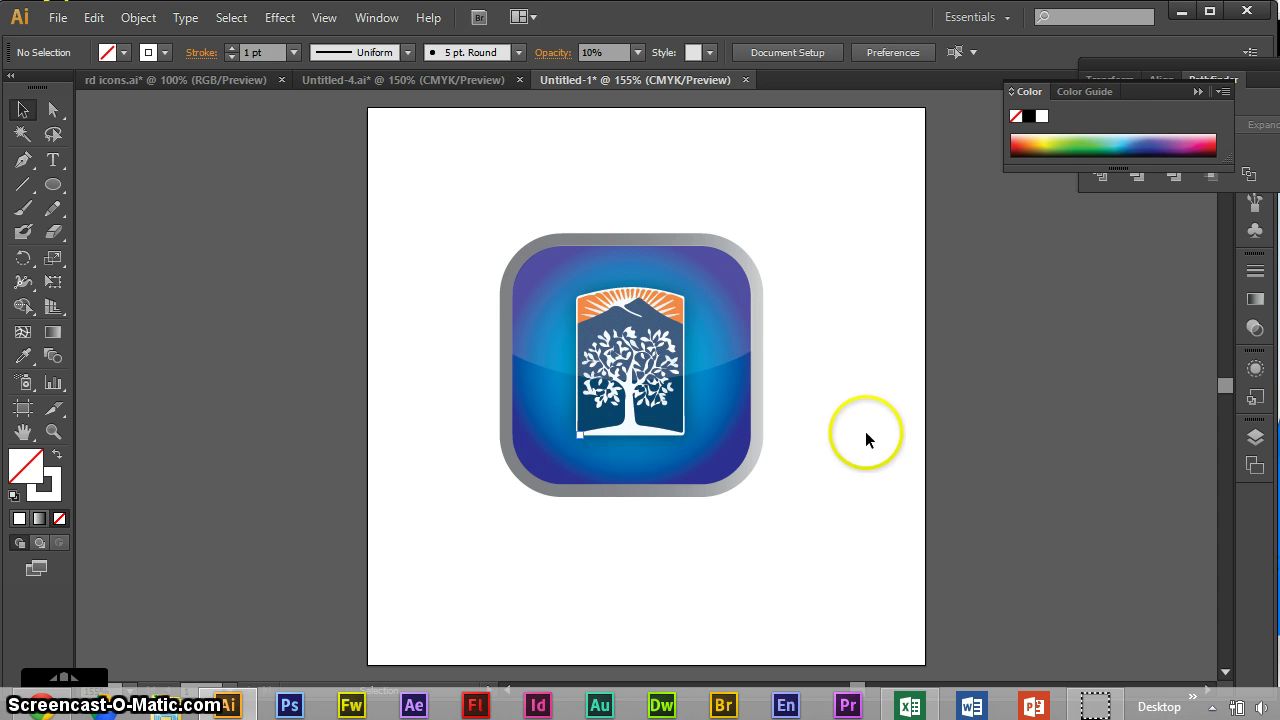
{"action": "left_click", "coordinate": [26, 408]}
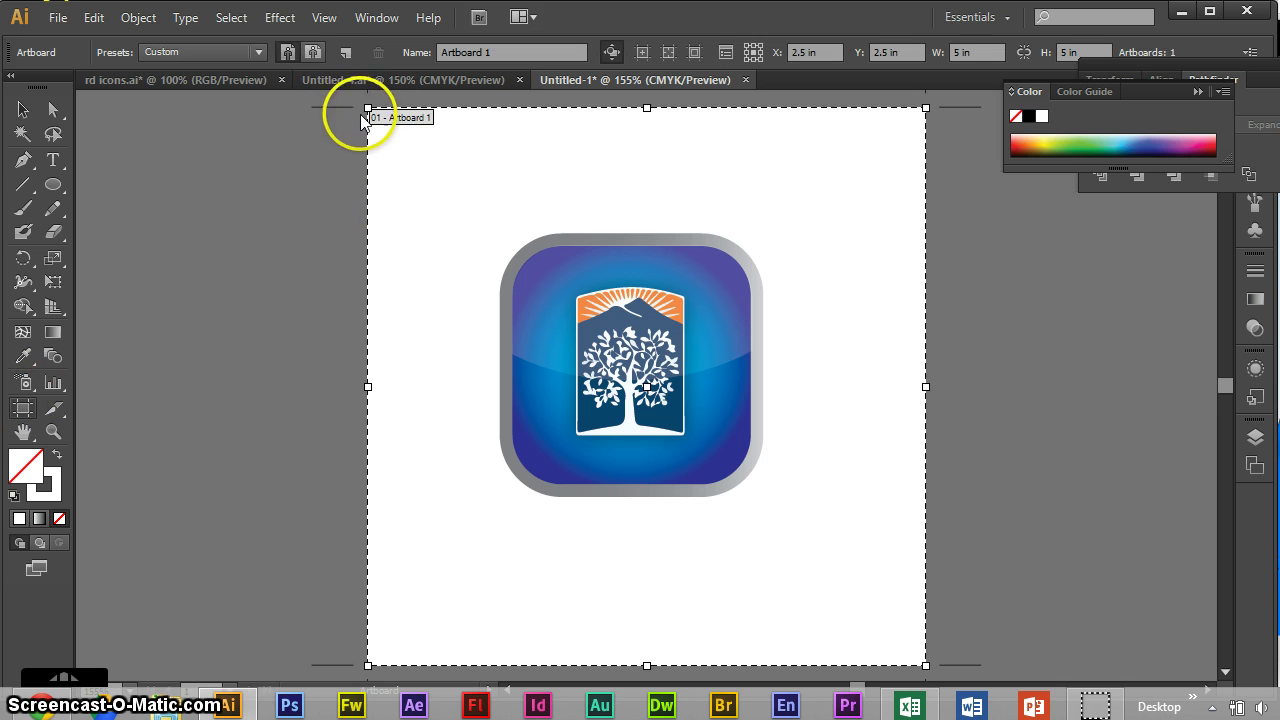
{"action": "left_click_drag", "start_coordinate": [367, 106], "coordinate": [498, 231]}
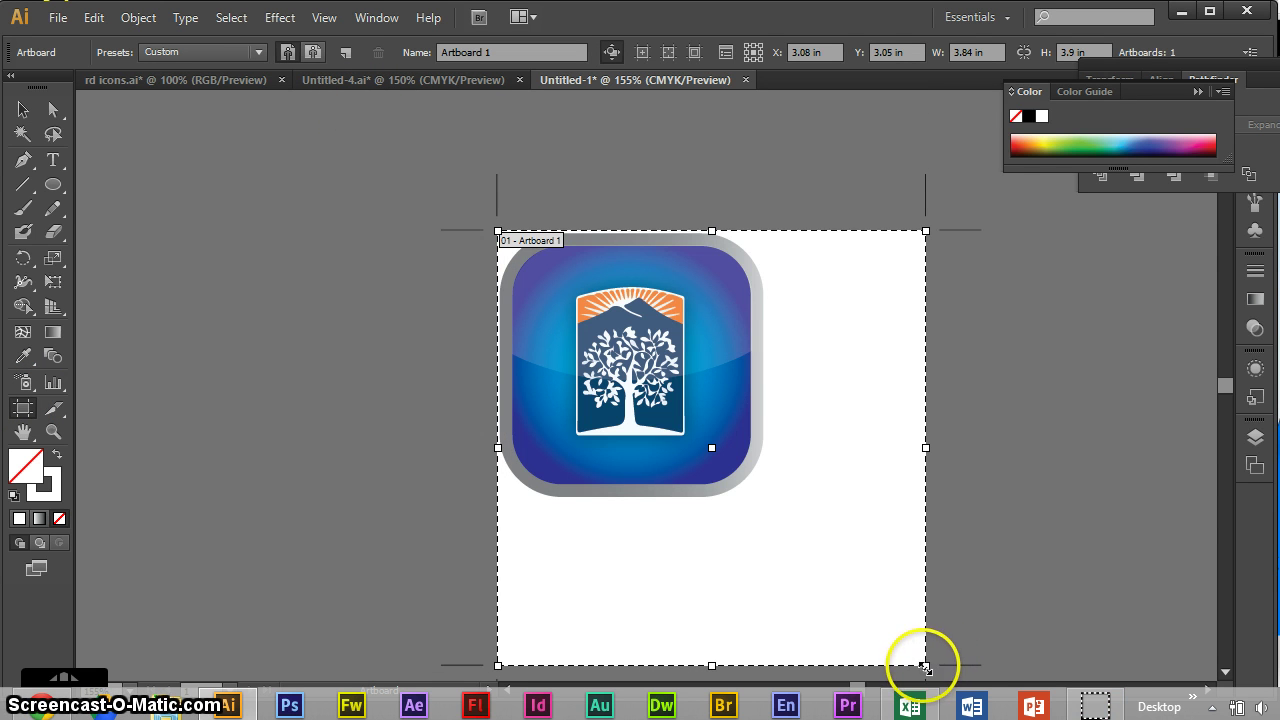
{"action": "left_click_drag", "start_coordinate": [925, 666], "coordinate": [768, 500]}
{"action": "key", "text": "Escape"}
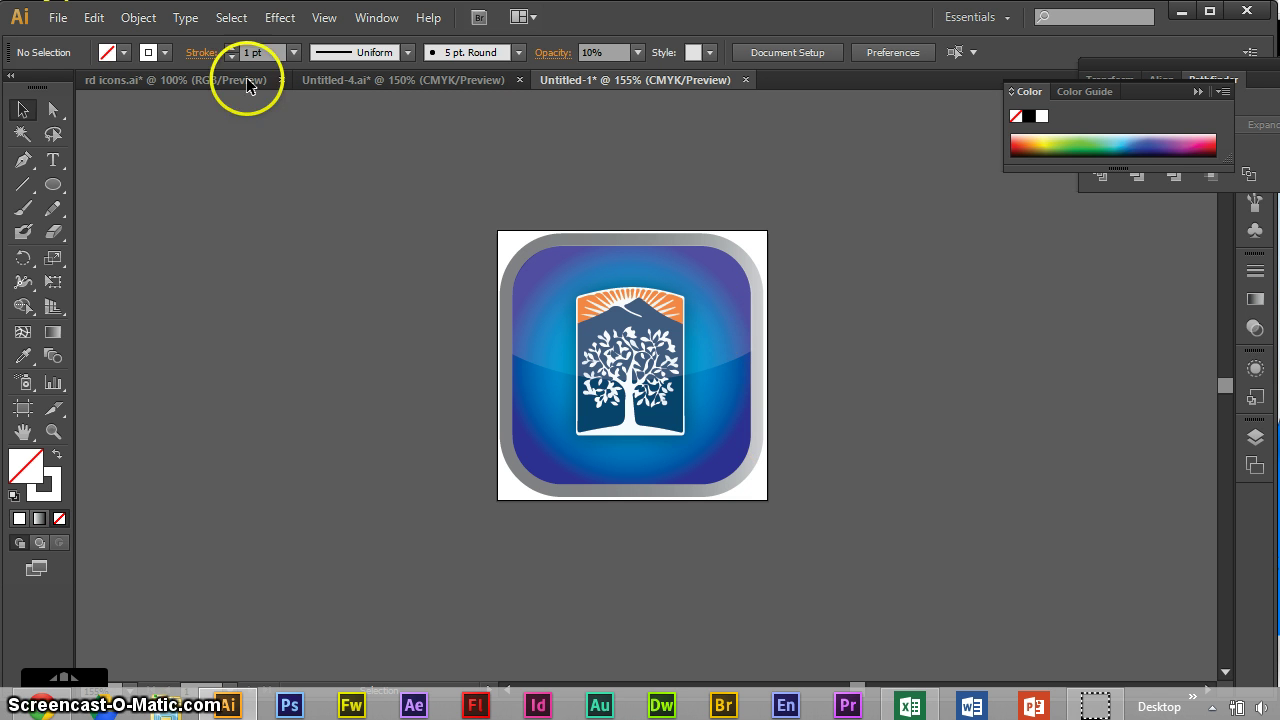
- Export the icon via Save for Web as a PNG-24 named 'icon', then switch to Chrome
{"action": "left_click", "coordinate": [58, 17]}
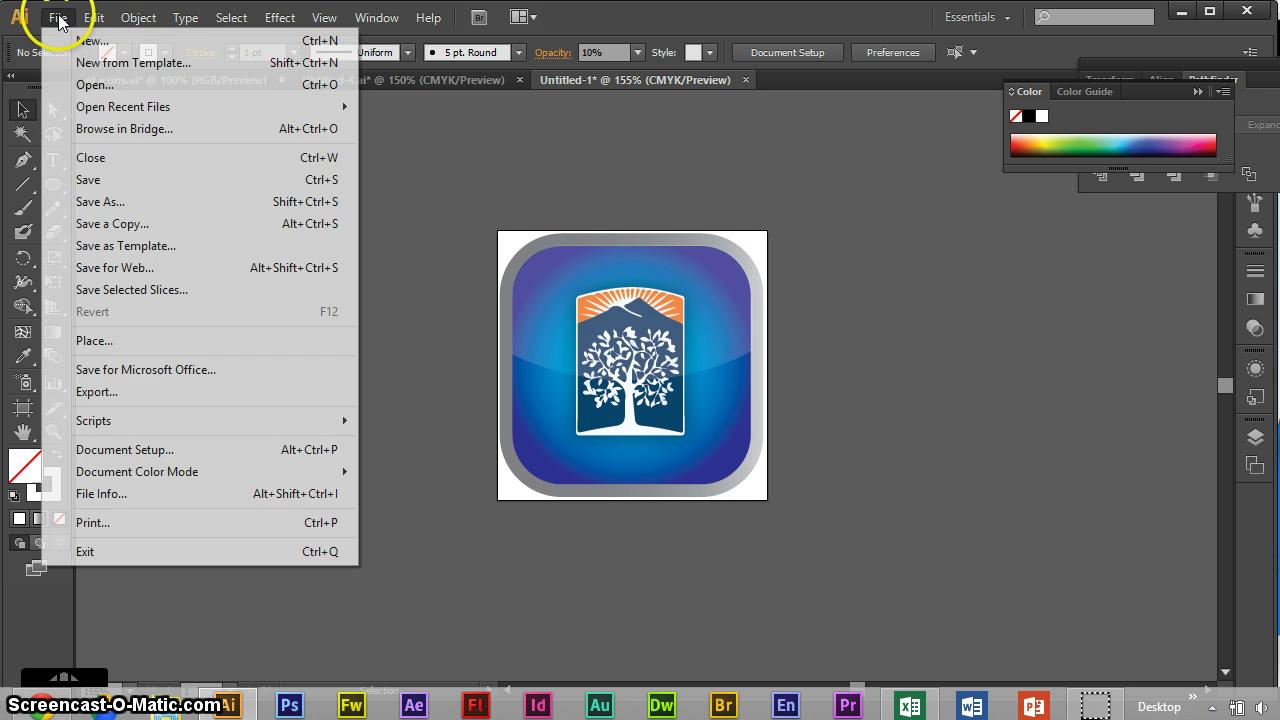
{"action": "left_click", "coordinate": [114, 268]}
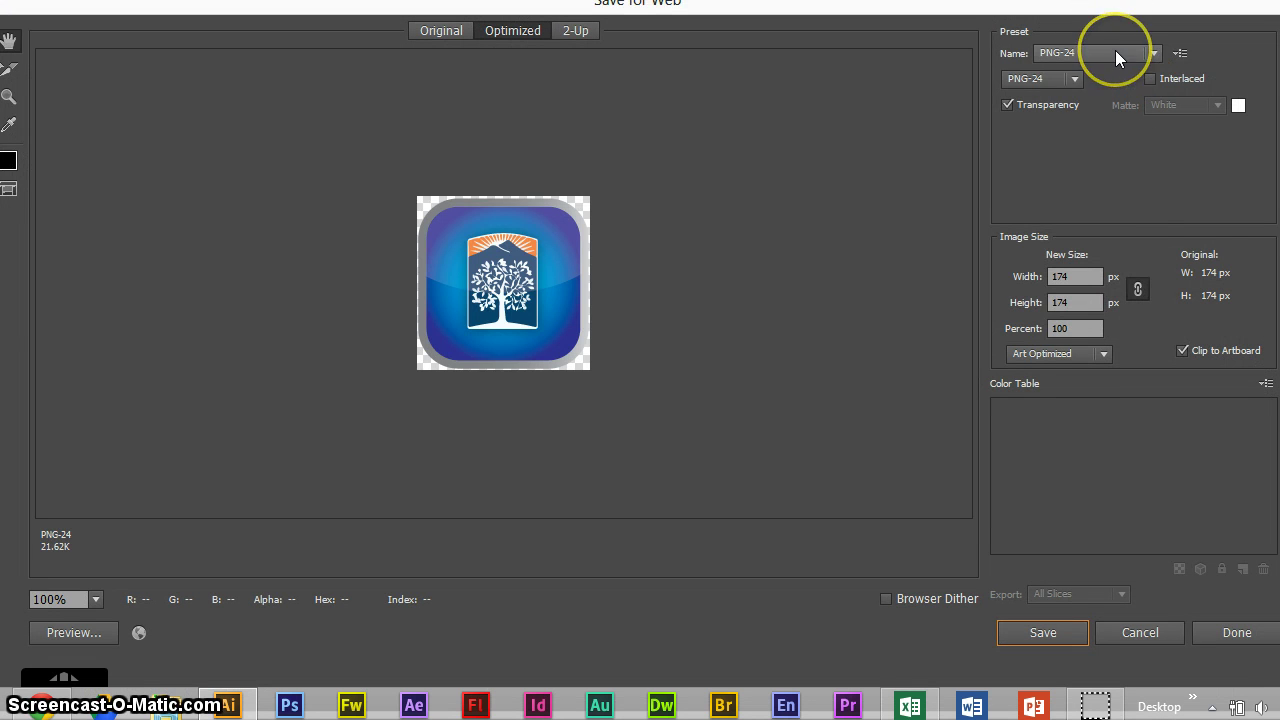
{"action": "left_click", "coordinate": [1115, 52]}
{"action": "left_click", "coordinate": [1115, 52]}
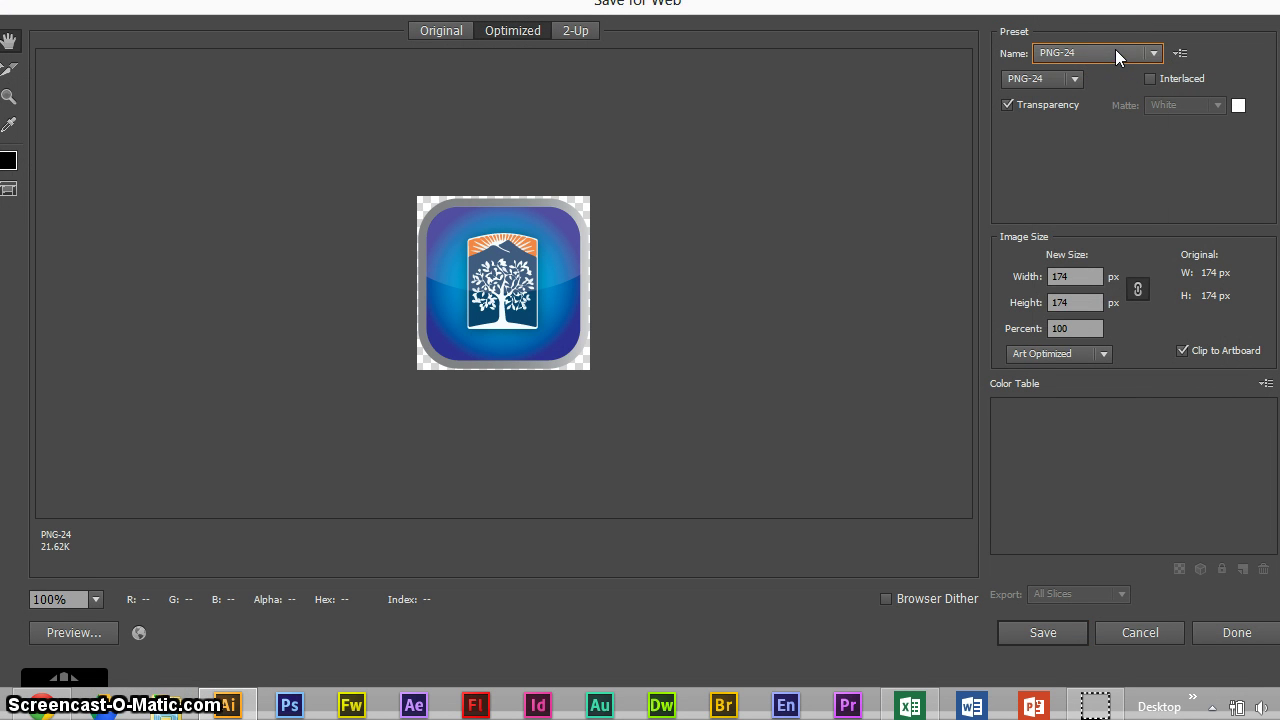
{"action": "left_click", "coordinate": [1112, 54]}
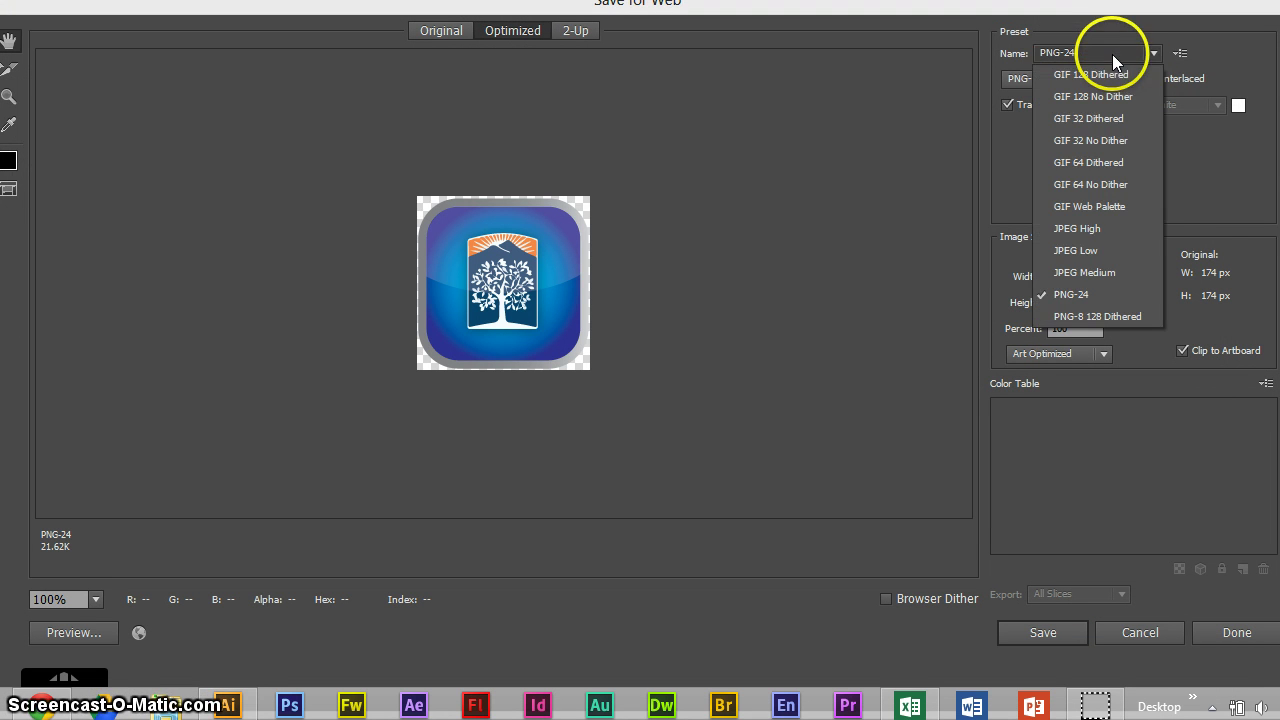
{"action": "left_click", "coordinate": [1070, 294]}
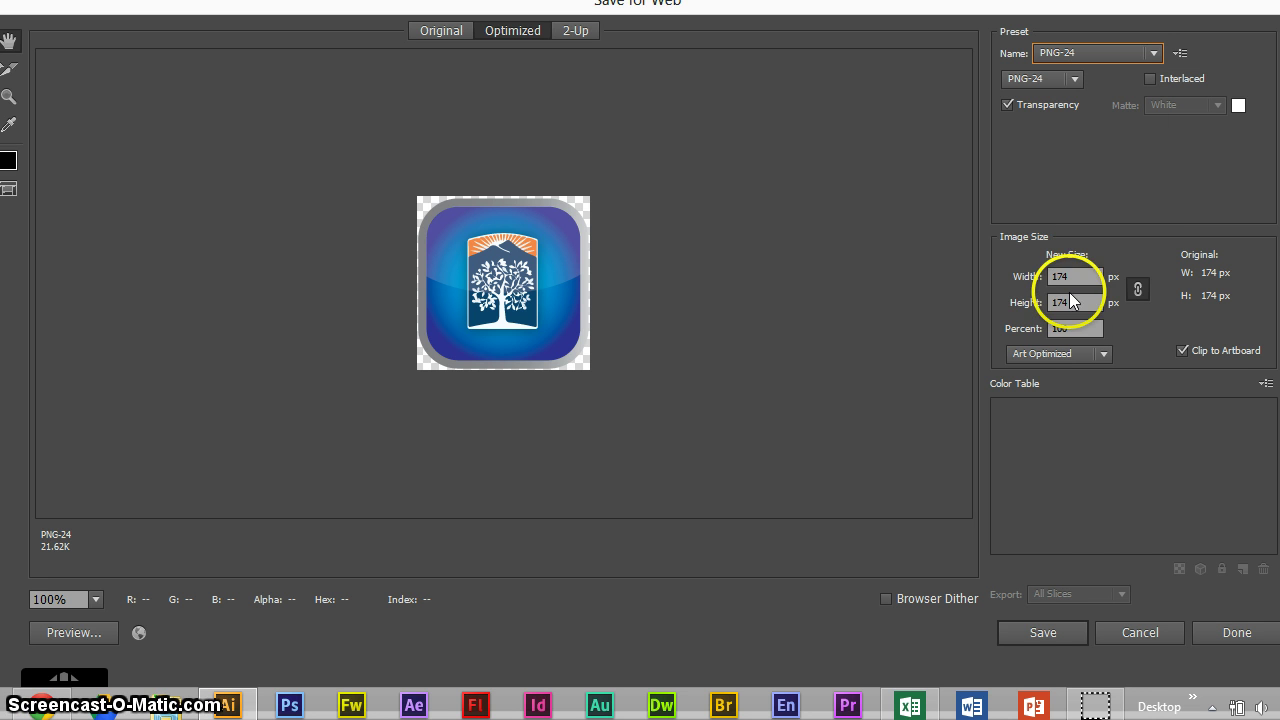
{"action": "left_click", "coordinate": [1019, 631]}
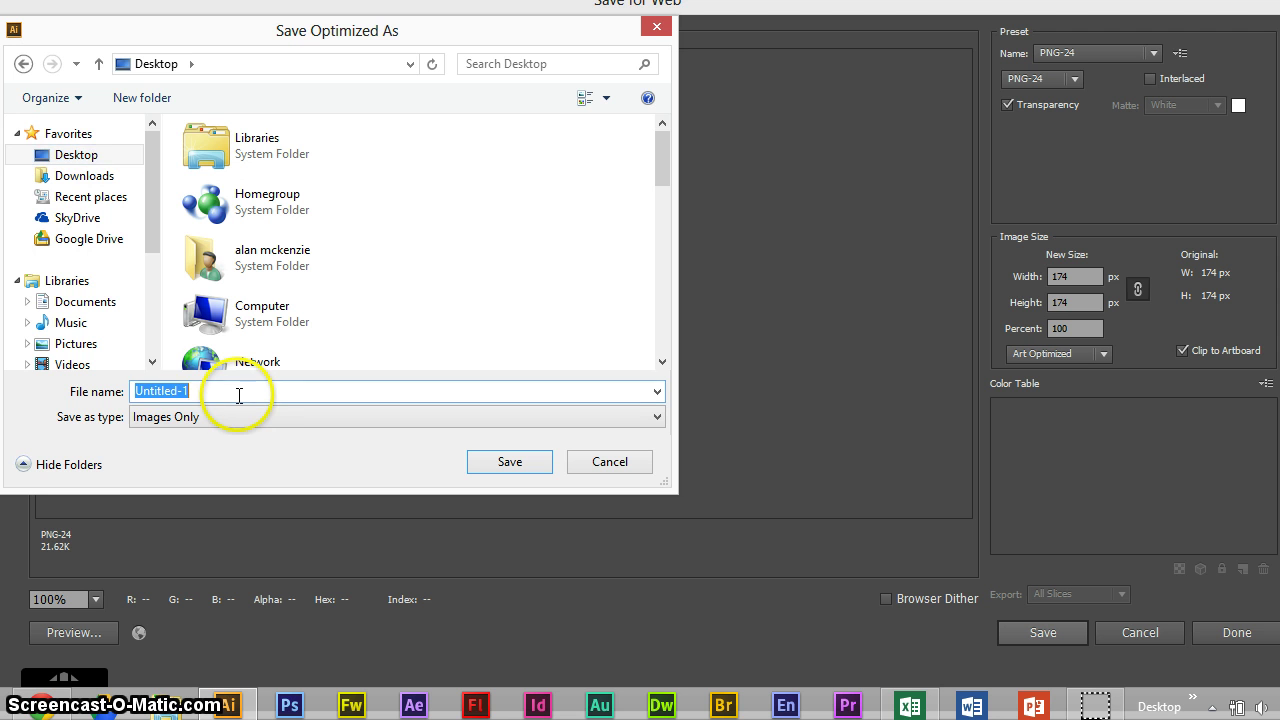
{"action": "type", "text": "icon"}
{"action": "key", "text": "Return"}
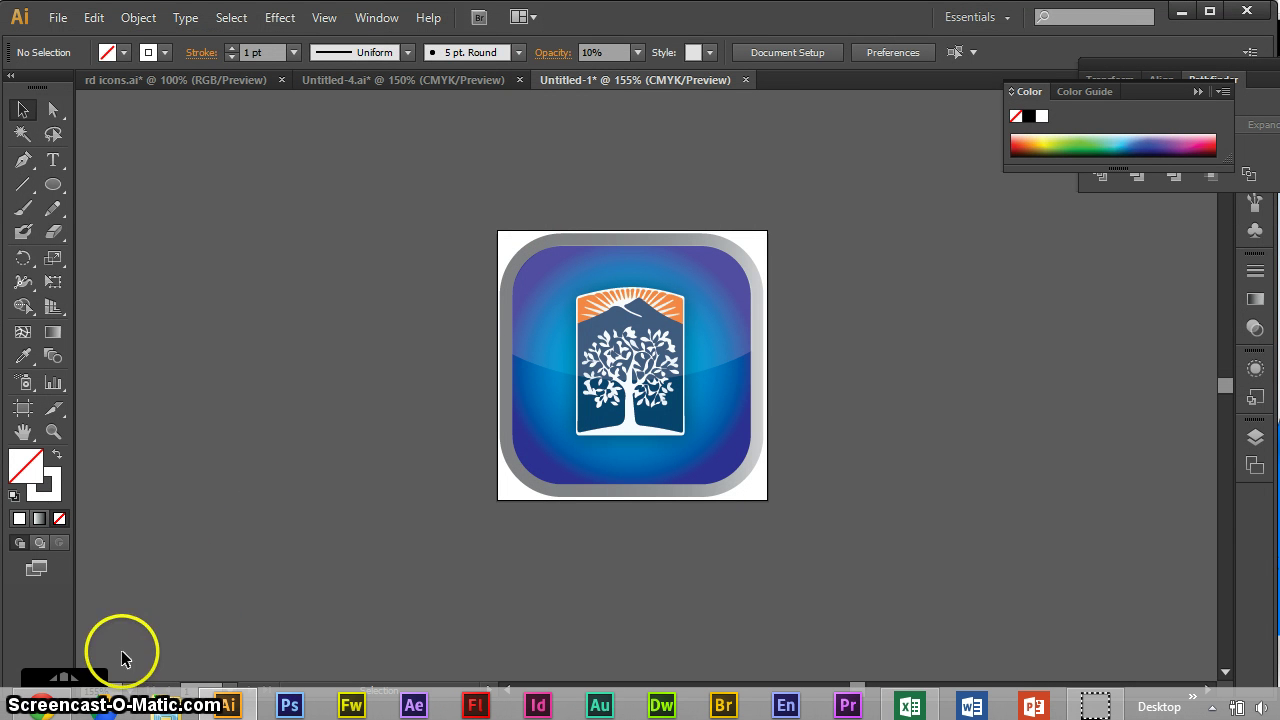
{"action": "left_click", "coordinate": [60, 708]}
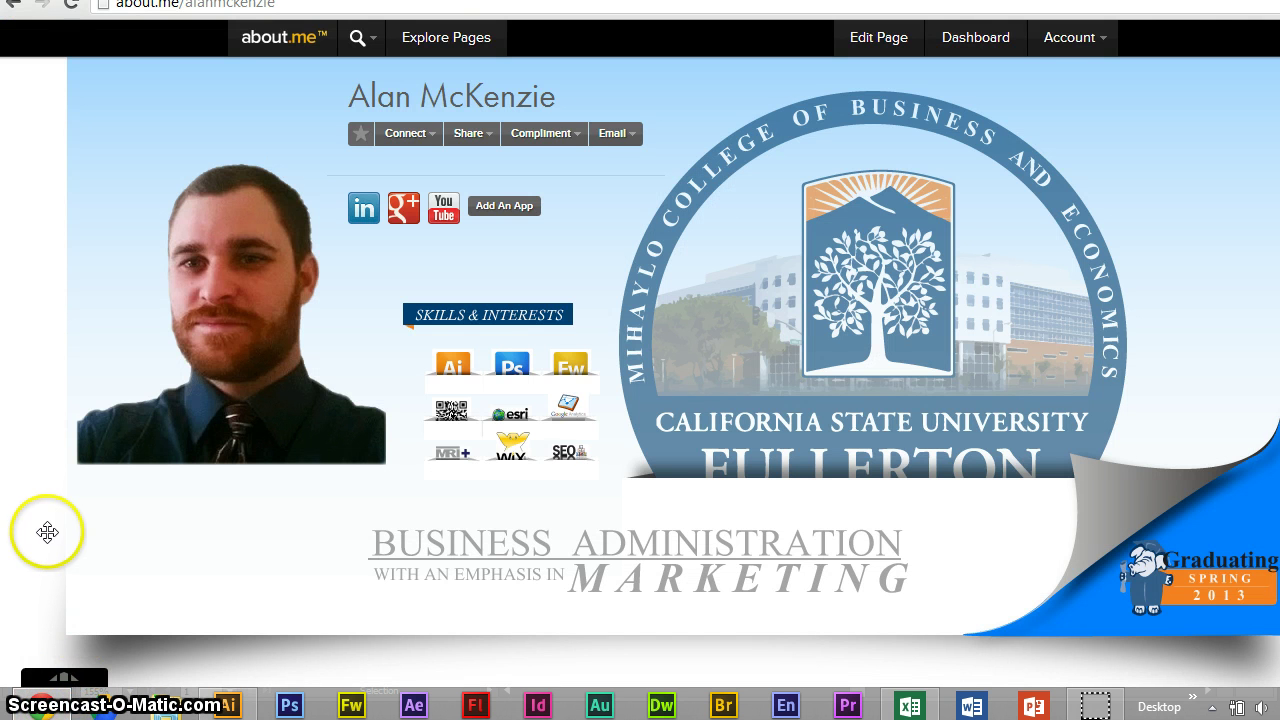